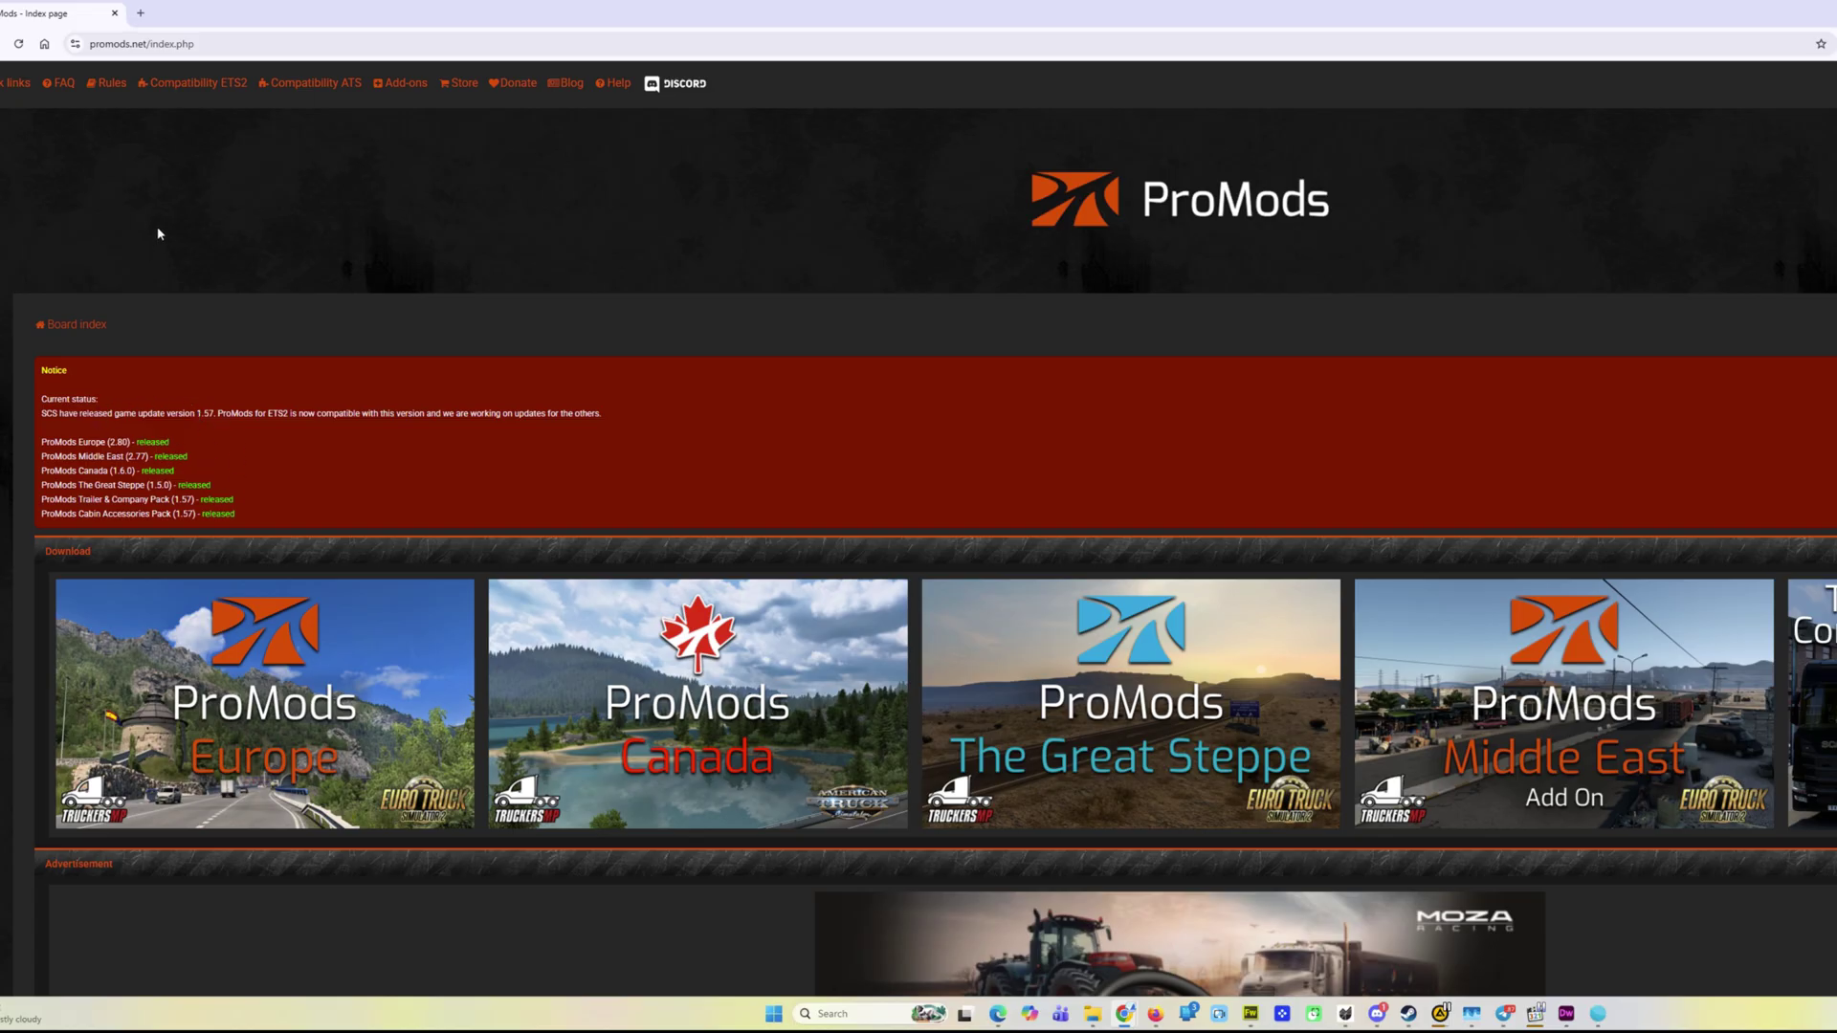
# Step: Check the Requires DLC list for the newest ProMods version in the ETS2 compatibility table
pyautogui.click(212, 86)
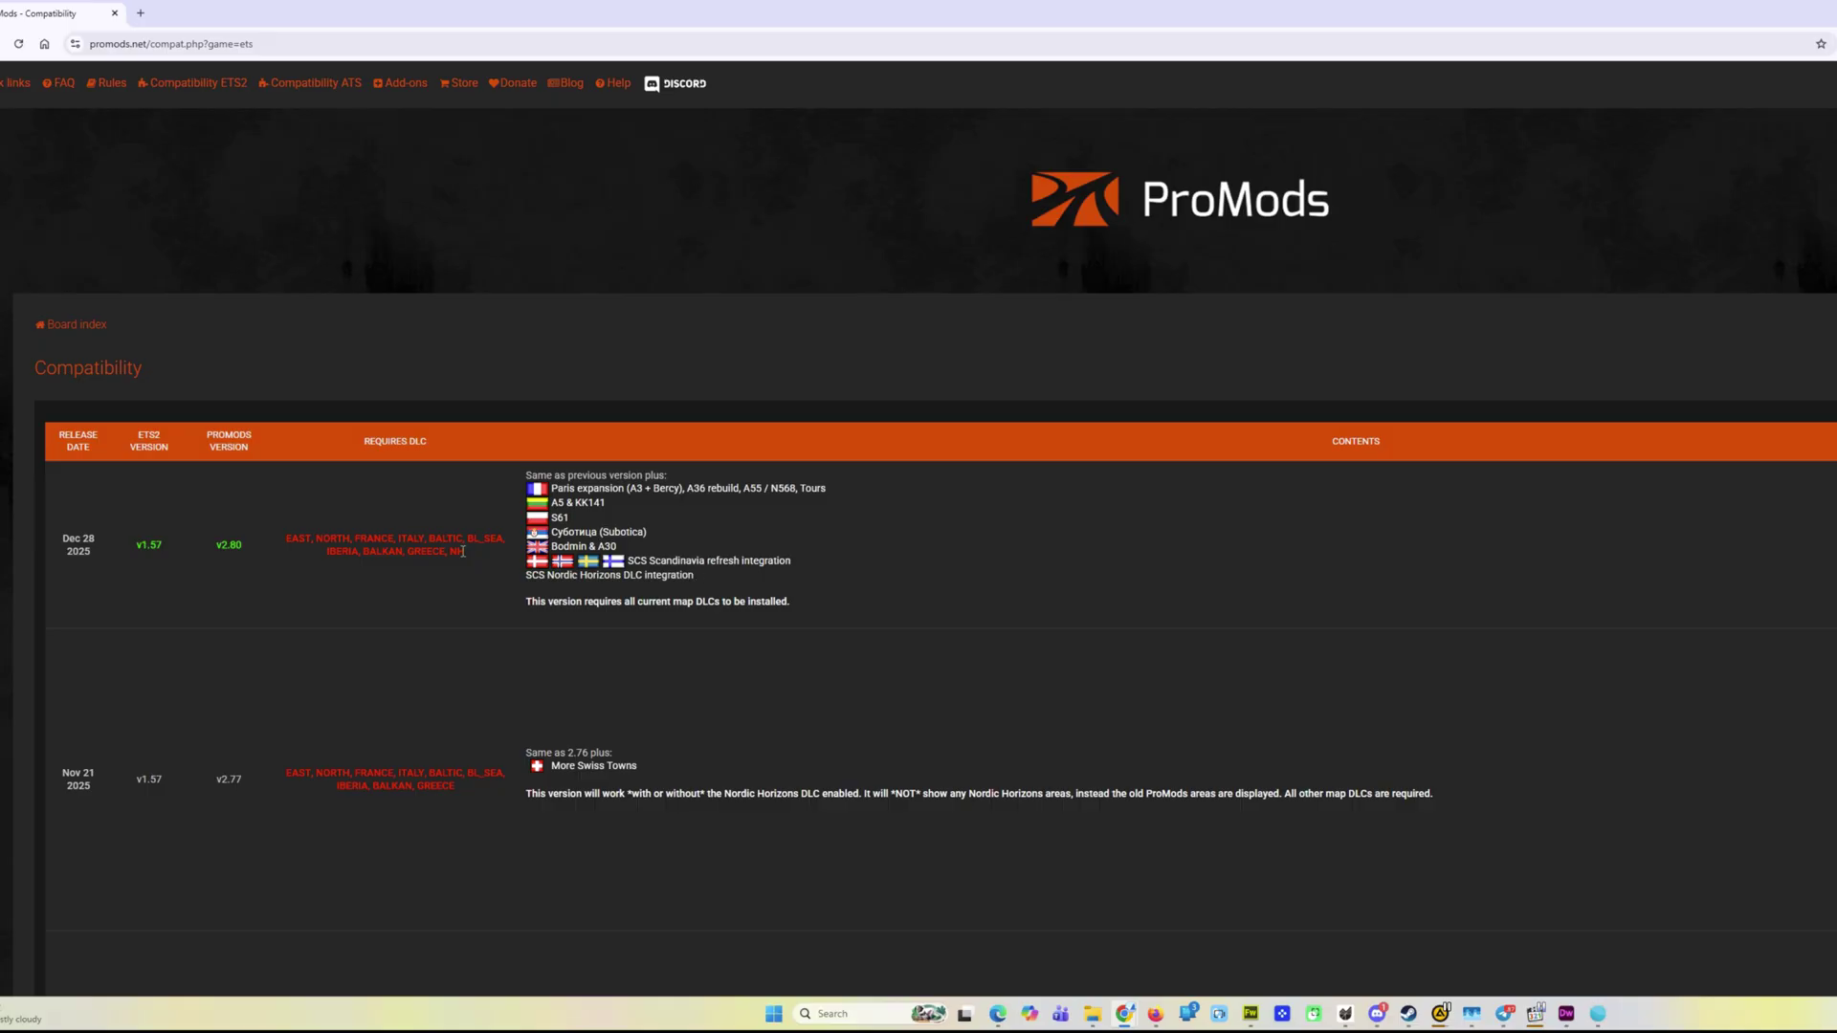
pyautogui.moveTo(463, 552); pyautogui.dragTo(449, 554)
pyautogui.tripleClick(467, 553)
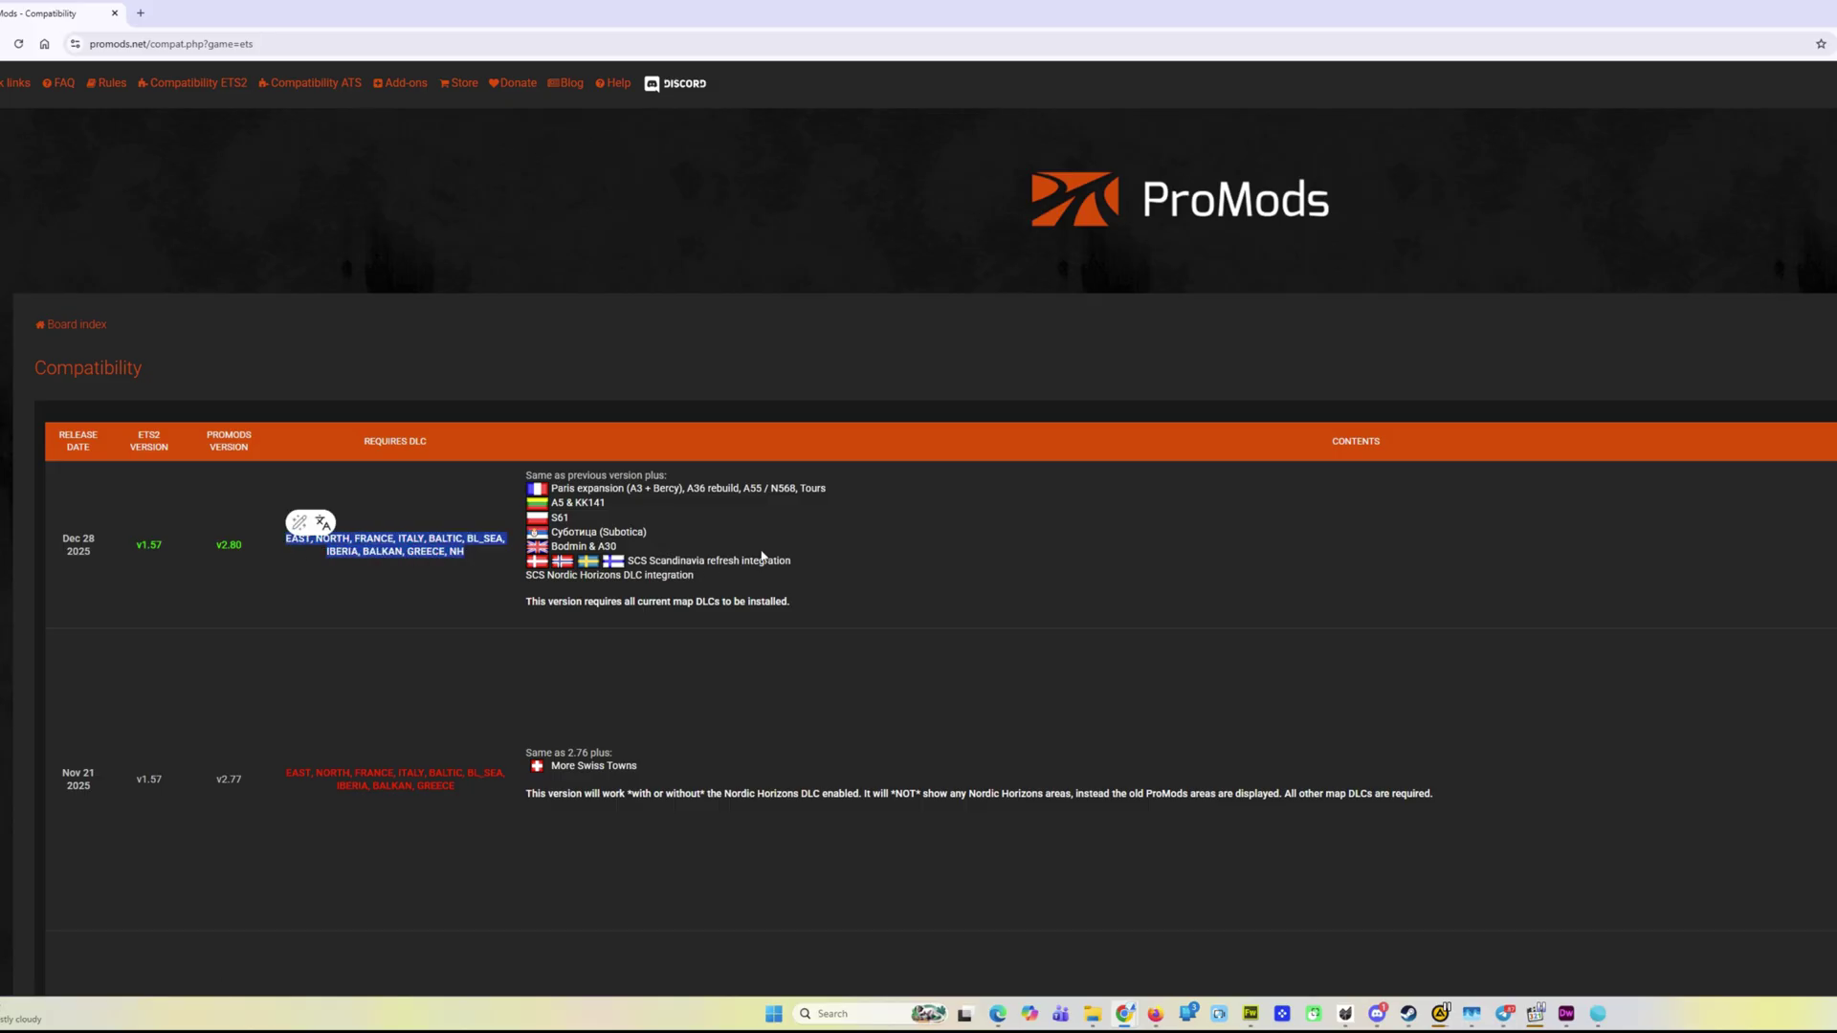
pyautogui.click(828, 559)
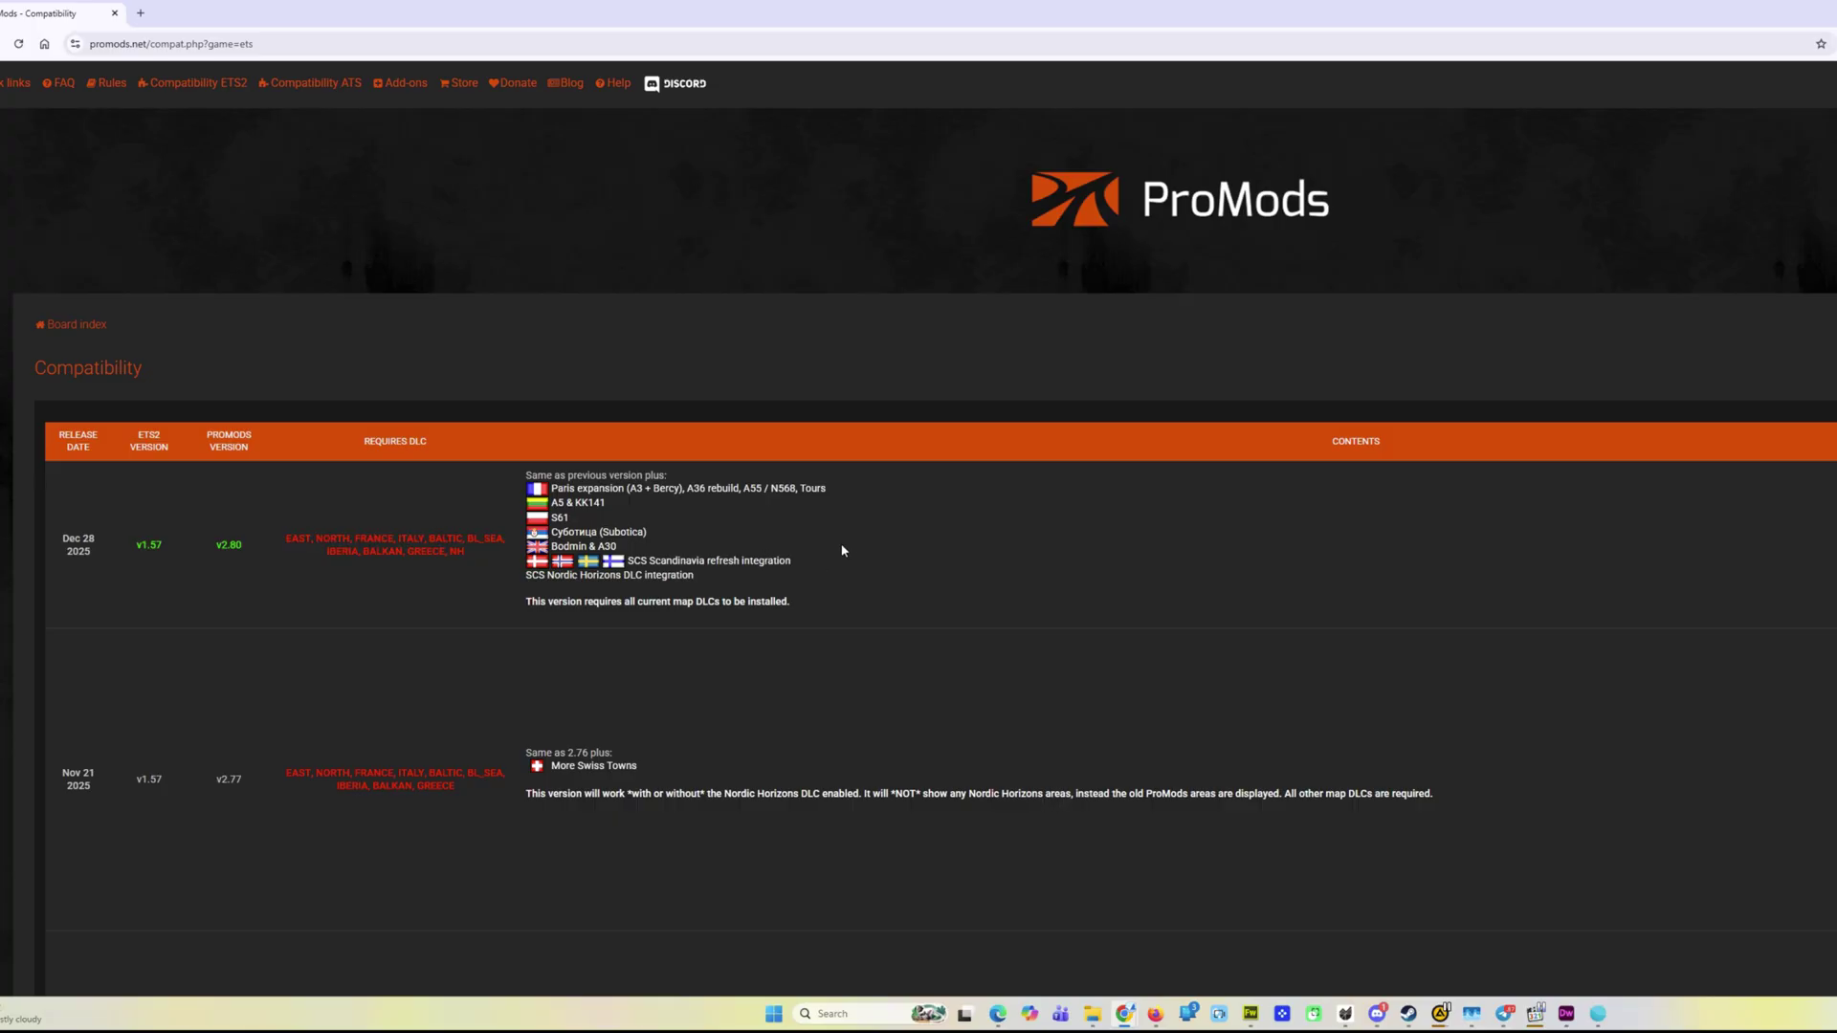
pyautogui.click(1149, 209)
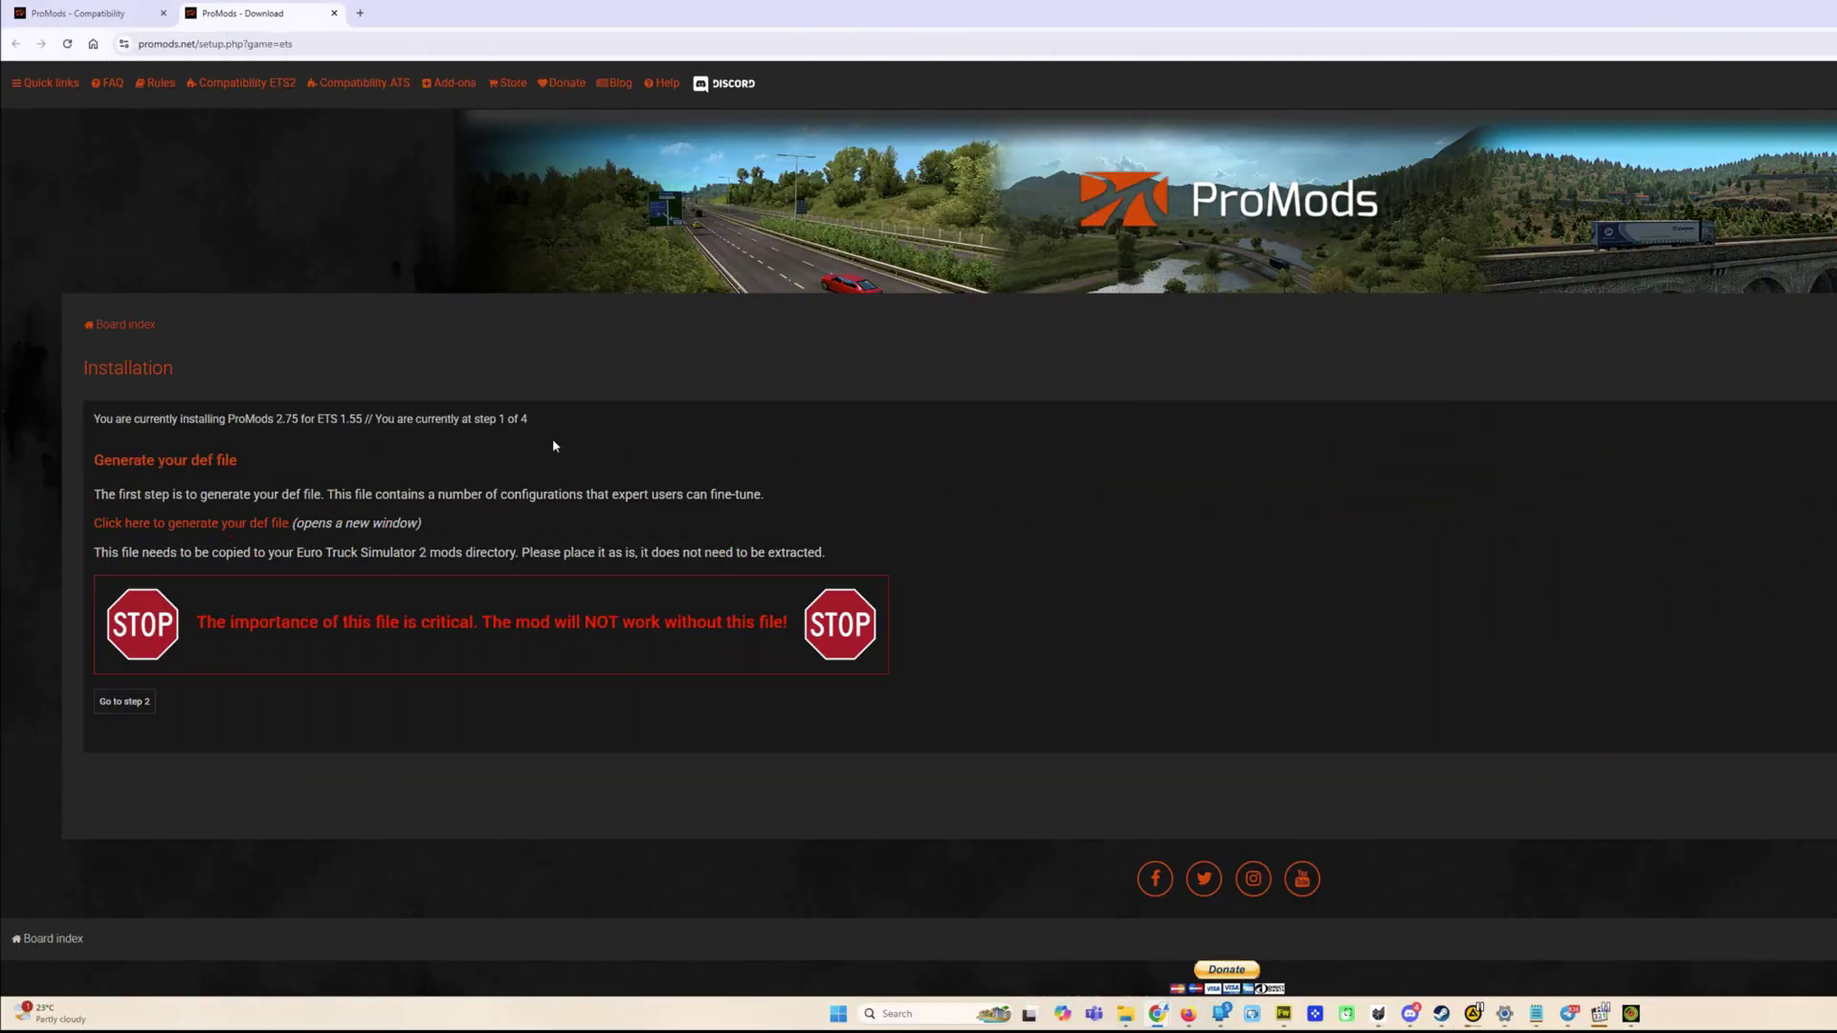
# Step: Generate the ETS2 def file with map zoom compatibility ticked, then close the generator tab
pyautogui.click(223, 526)
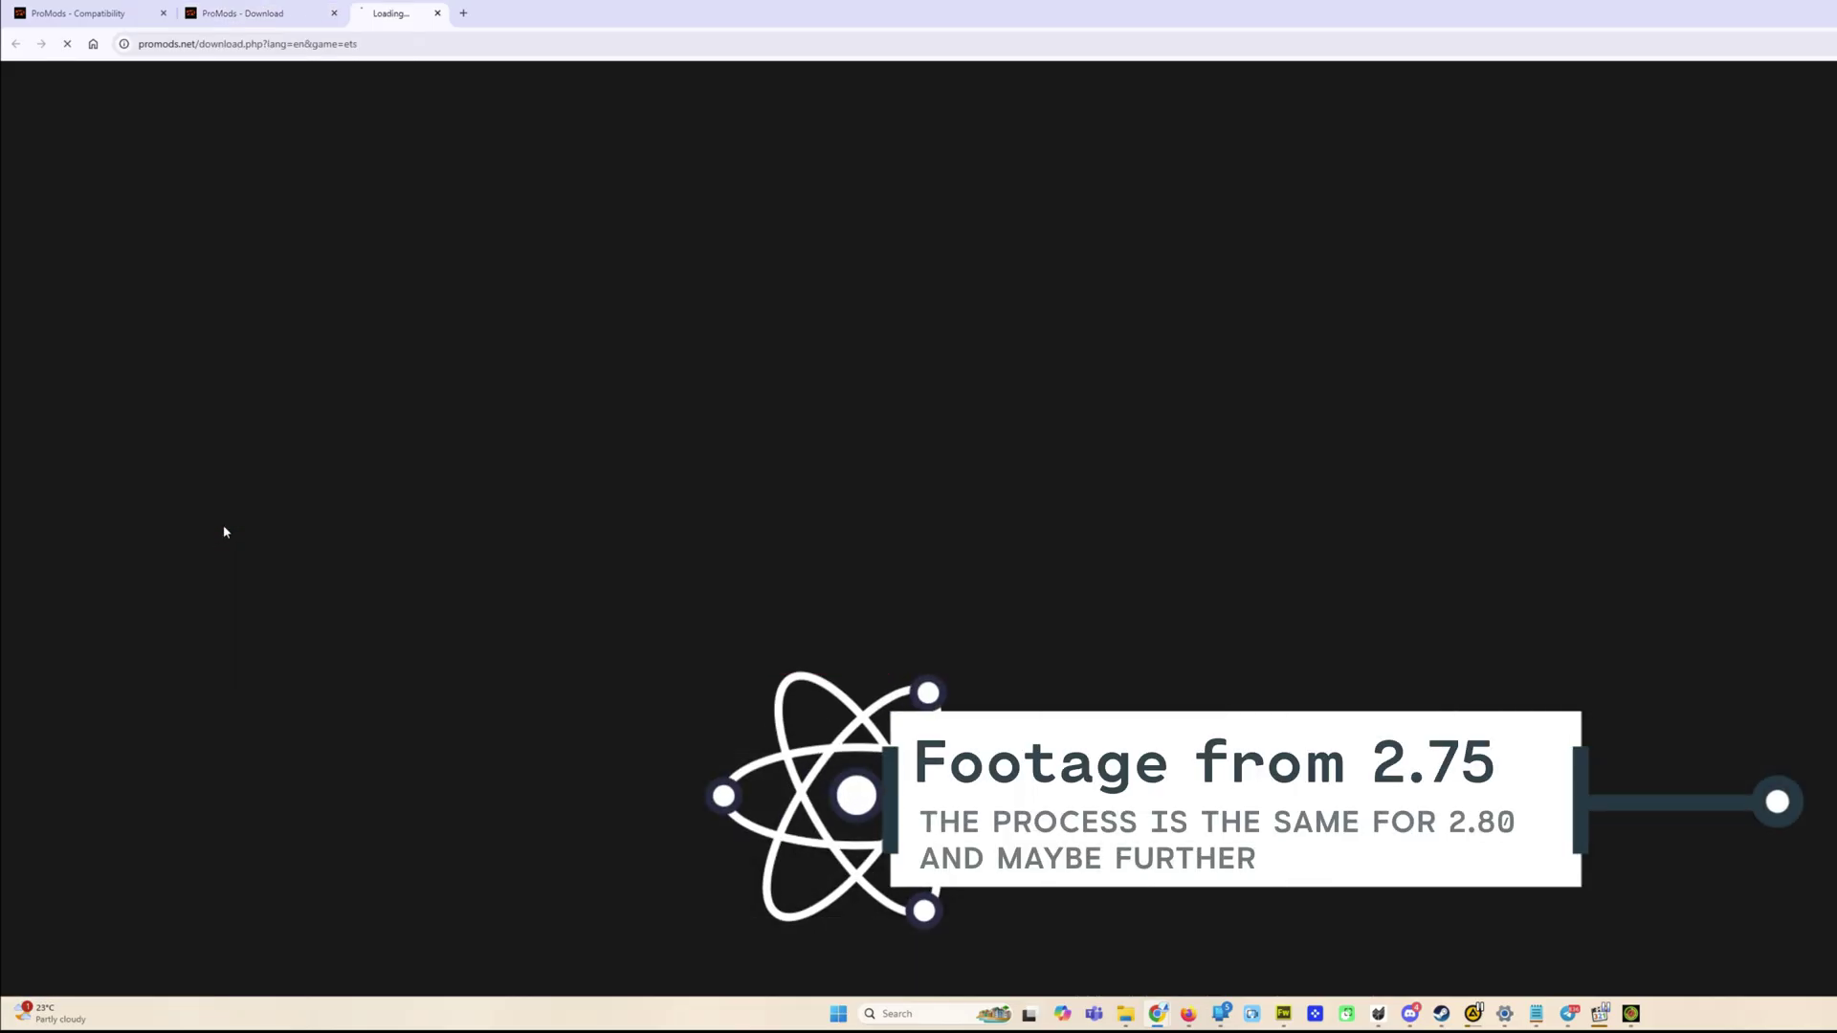
pyautogui.scroll(-2, 358, 531)
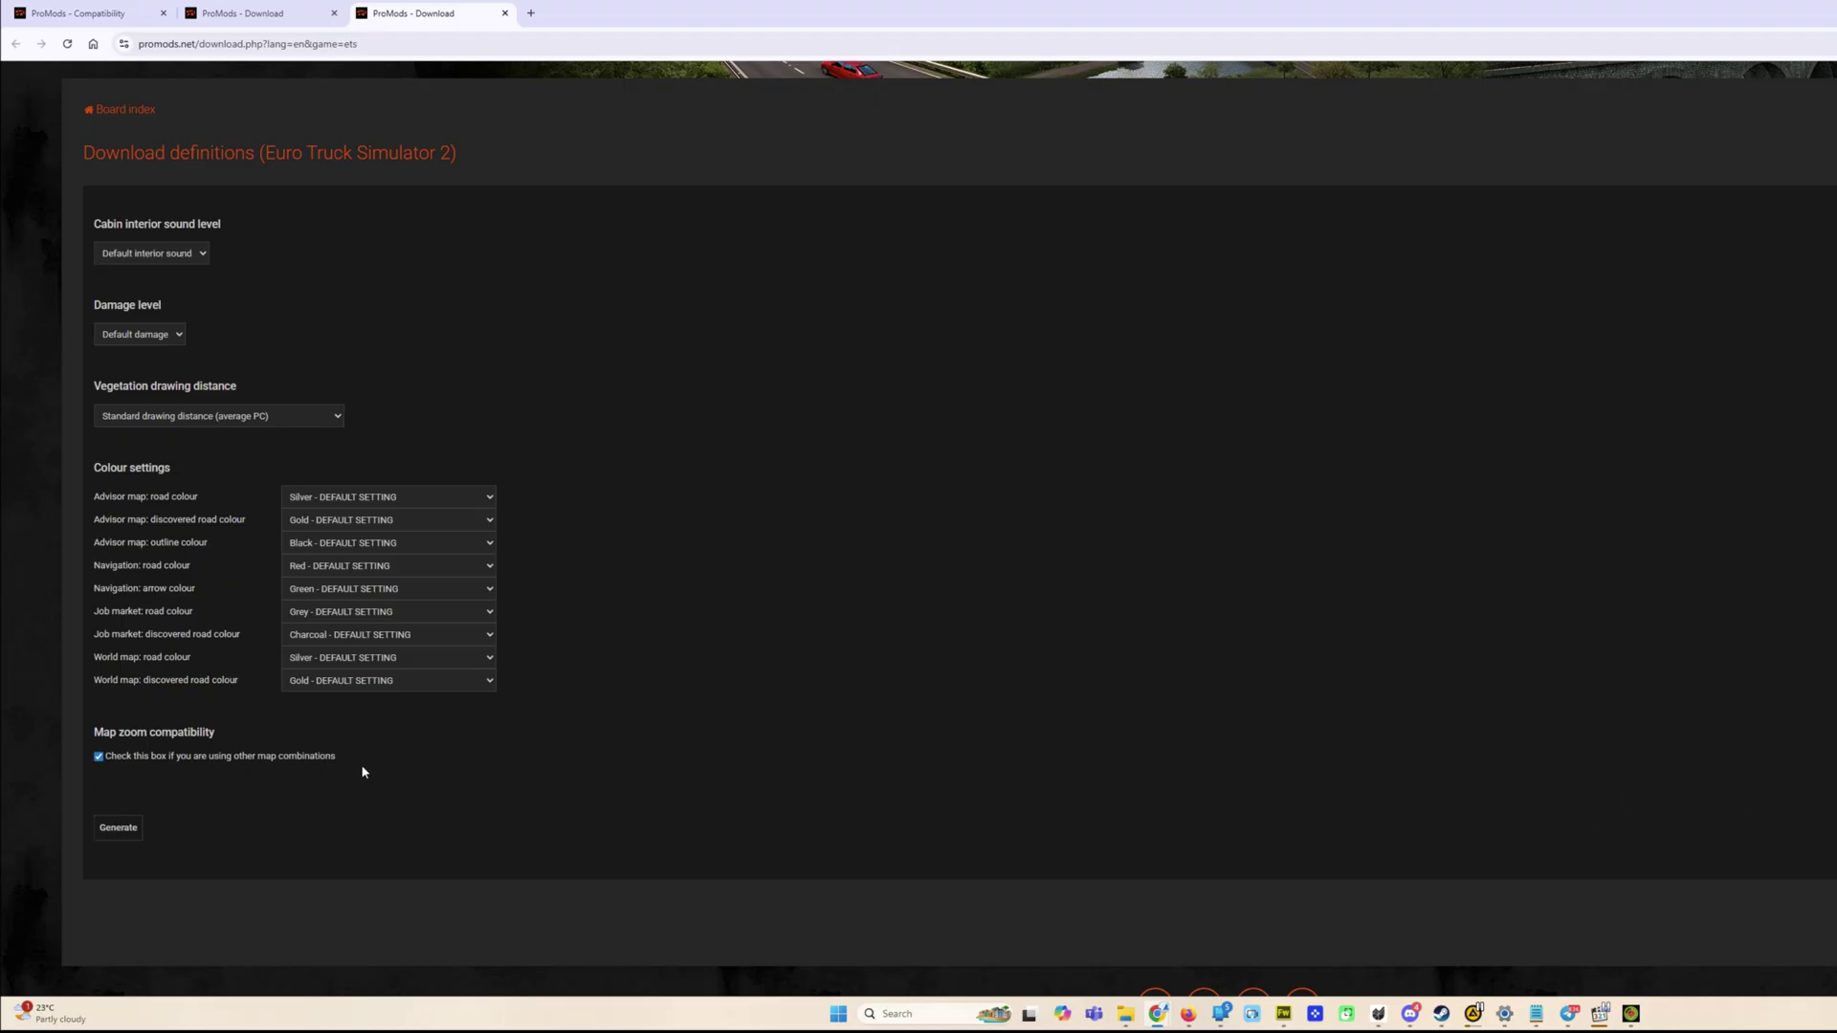
pyautogui.click(104, 761)
pyautogui.click(105, 760)
pyautogui.doubleClick(109, 763)
pyautogui.click(135, 829)
pyautogui.scroll(3, 1054, 493)
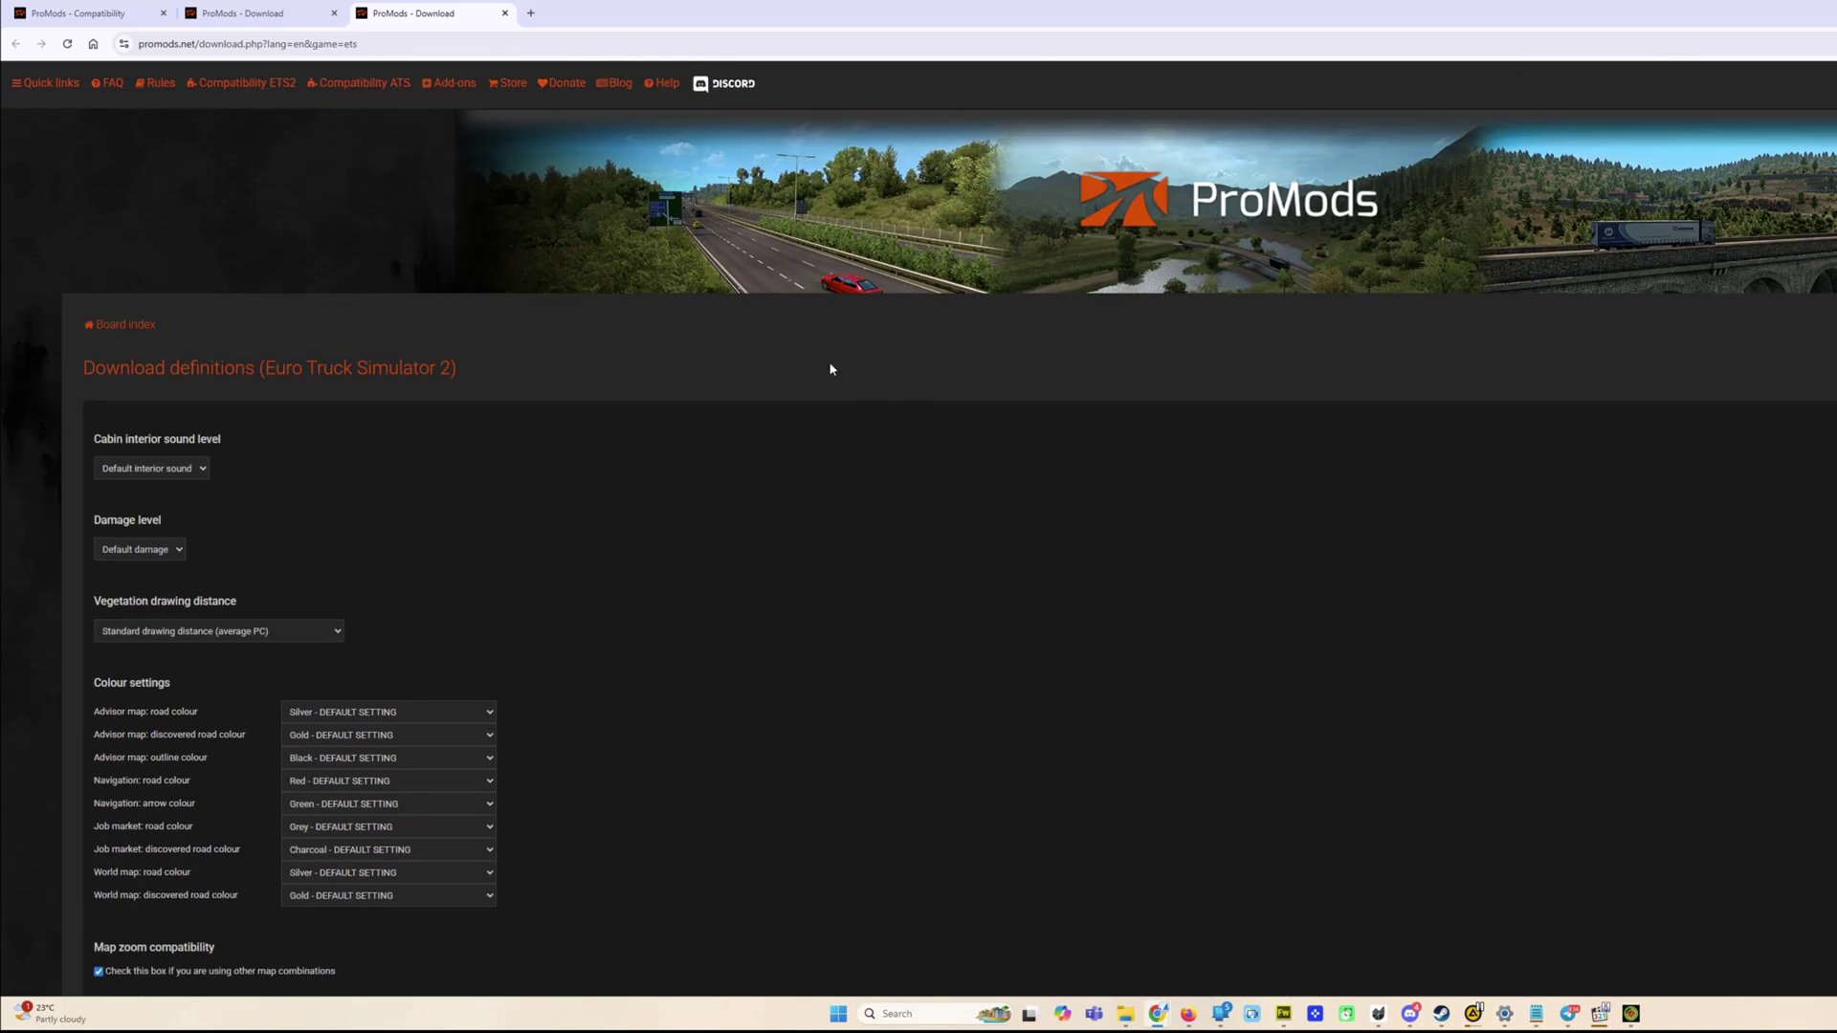
pyautogui.click(505, 13)
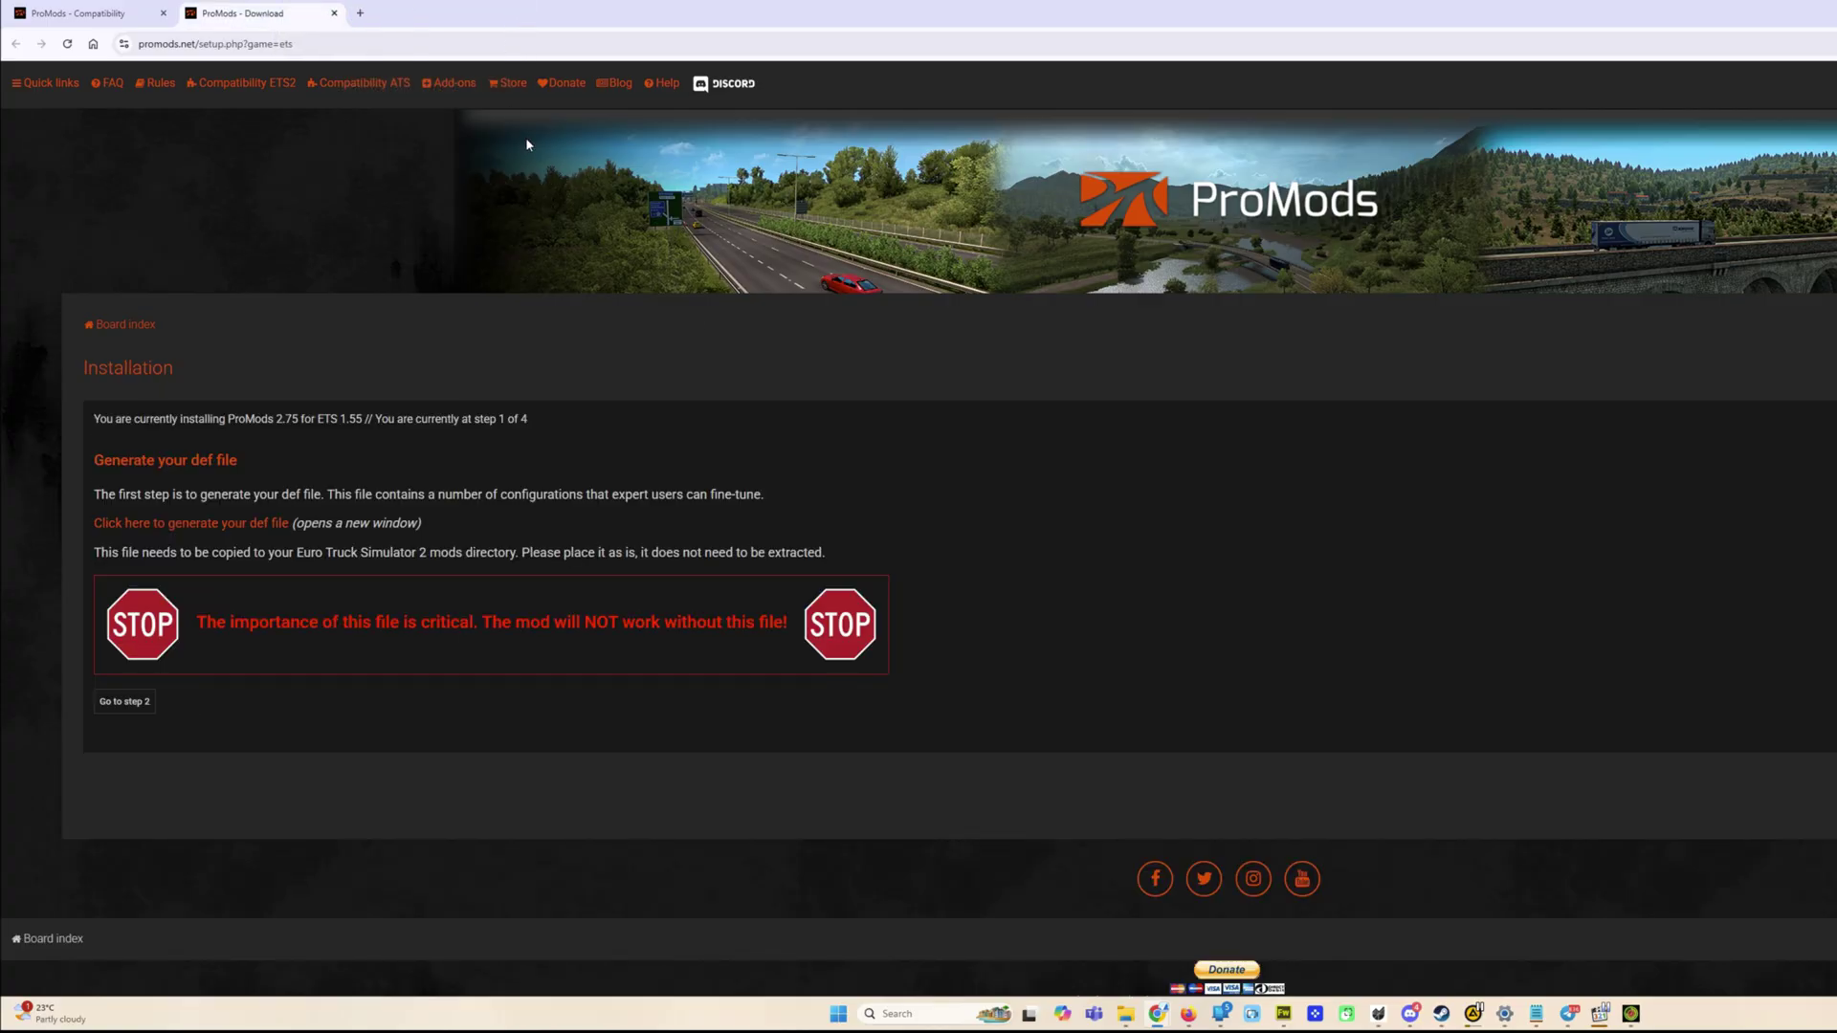
# Step: Advance to installation step 2 and compare the Premium (1 file, €1) and Standard (13 files) downloads
pyautogui.click(142, 704)
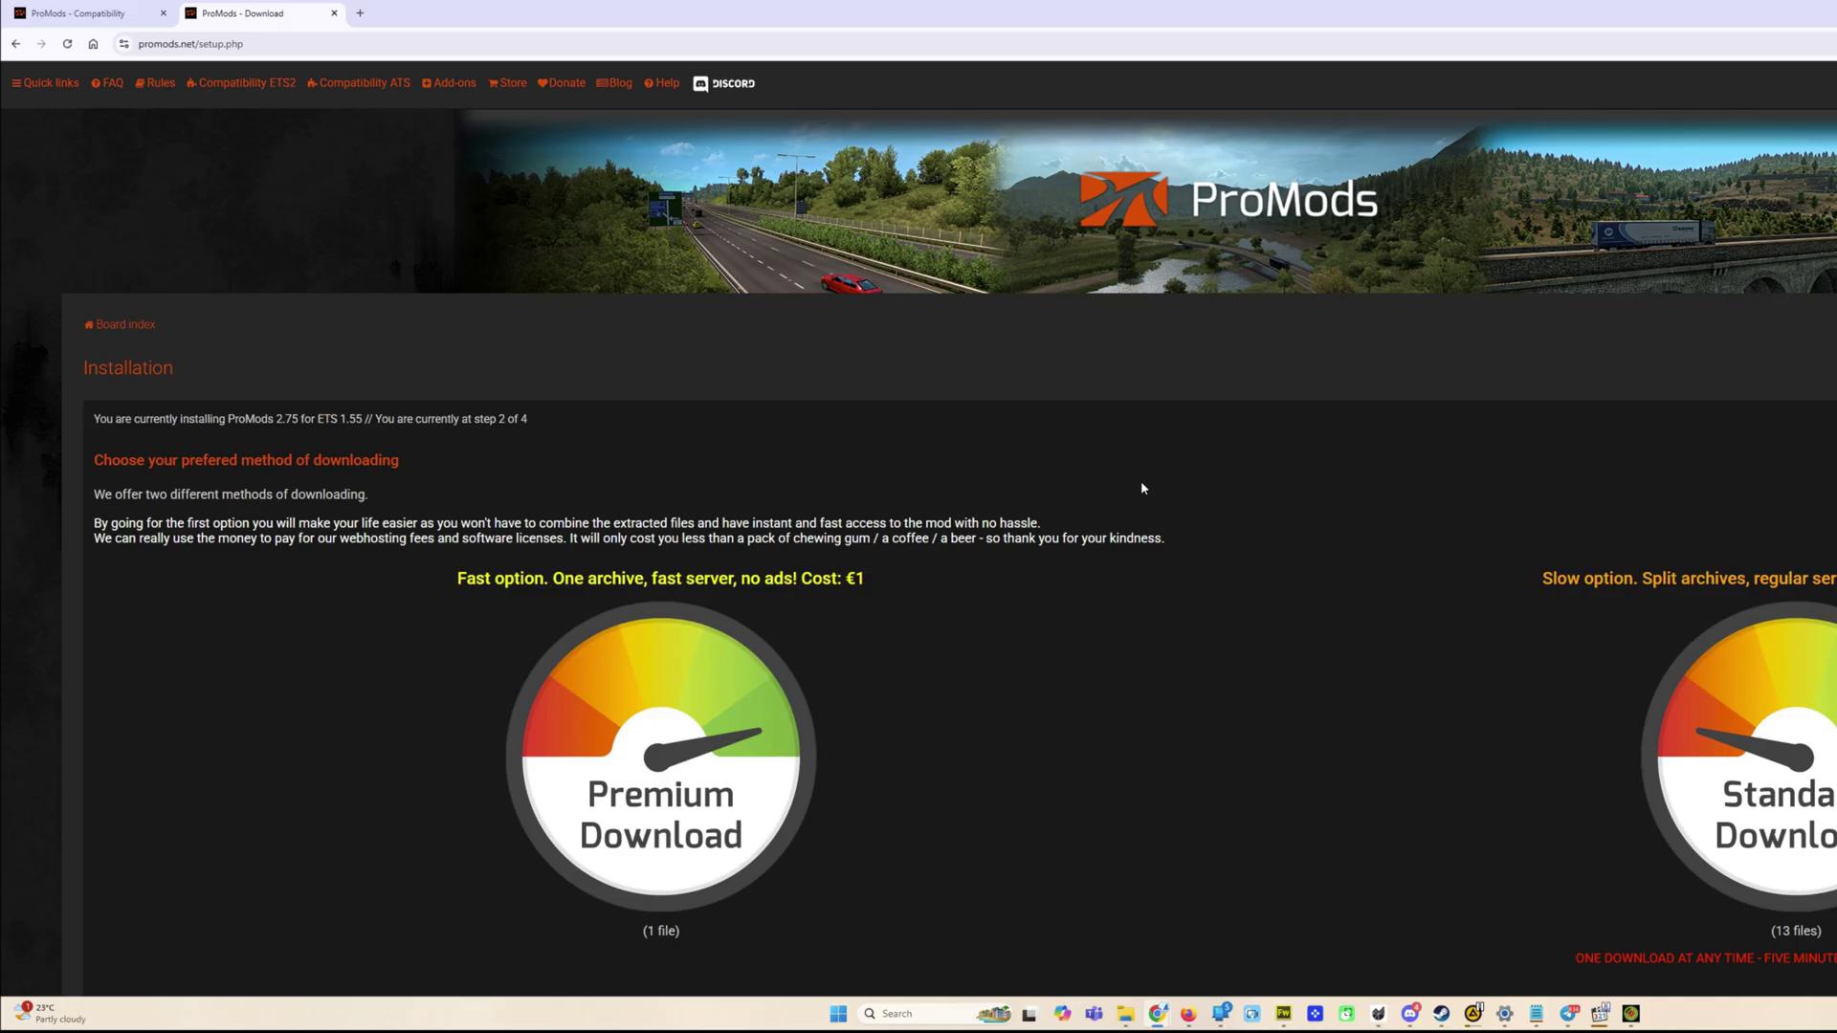
pyautogui.scroll(-2, 1141, 488)
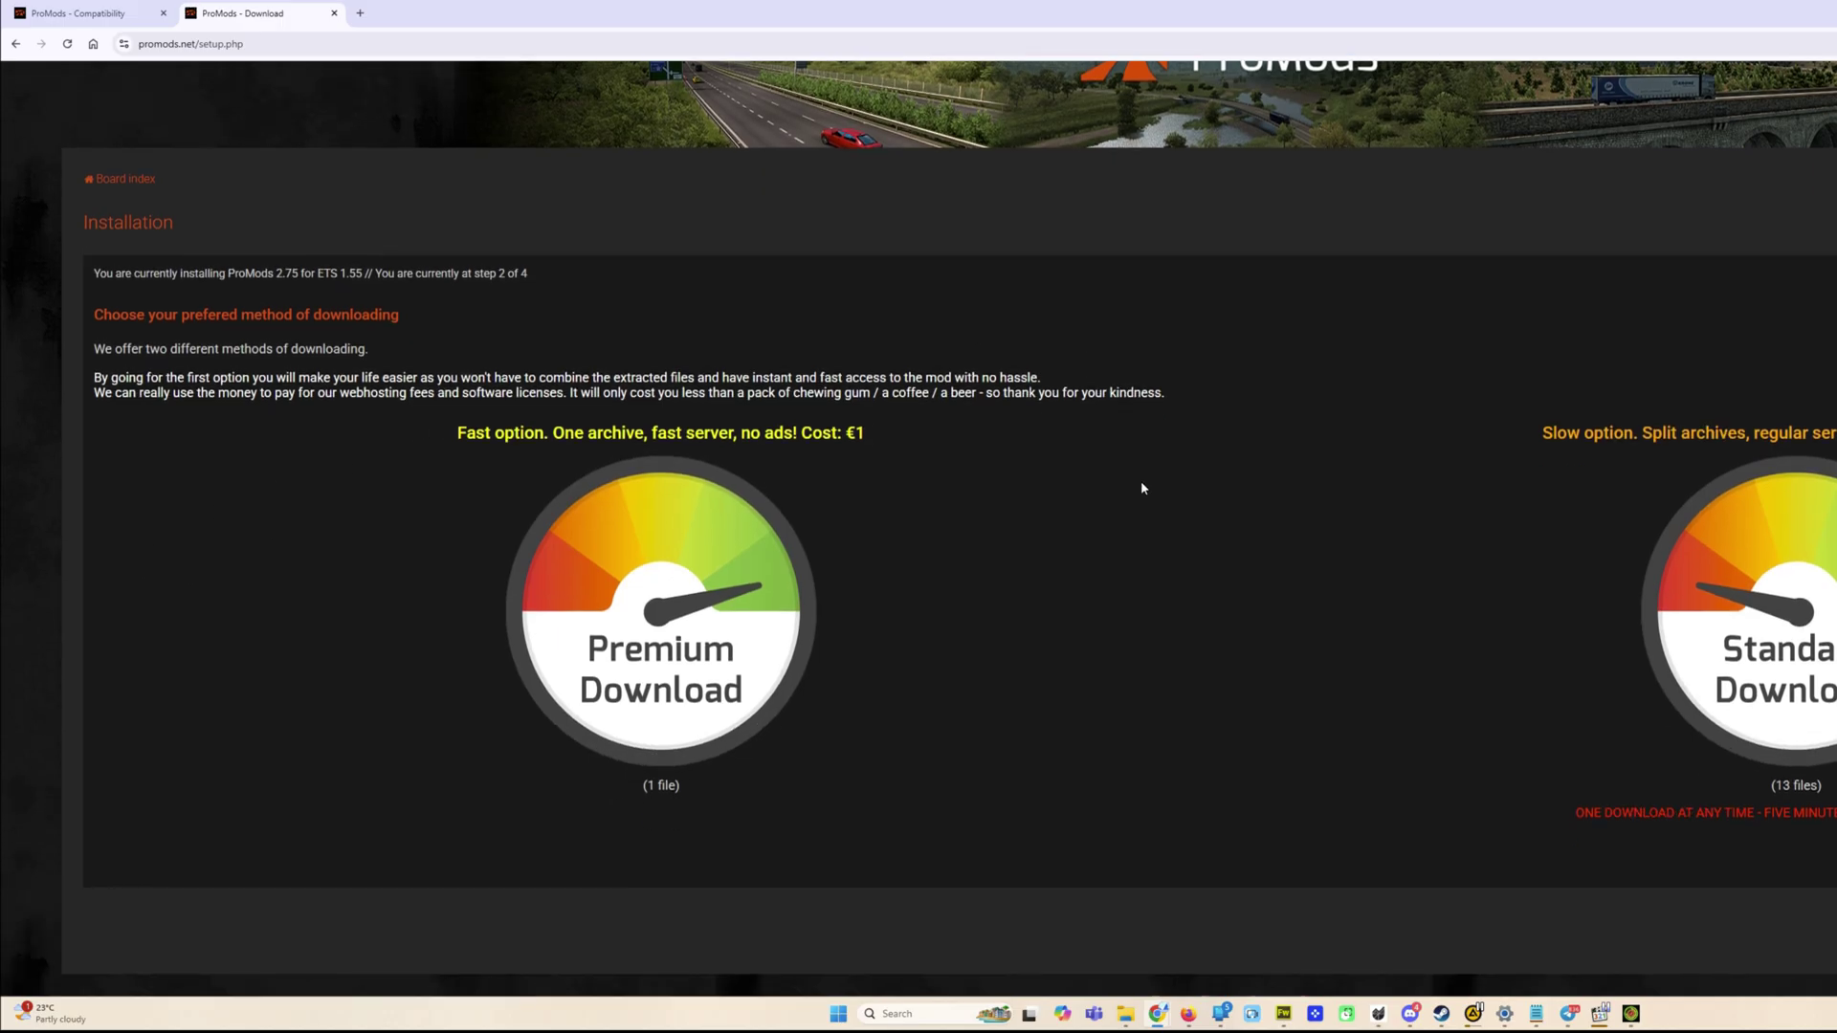
pyautogui.scroll(-1, 1144, 488)
pyautogui.scroll(3, 1148, 493)
pyautogui.scroll(-2, 1155, 510)
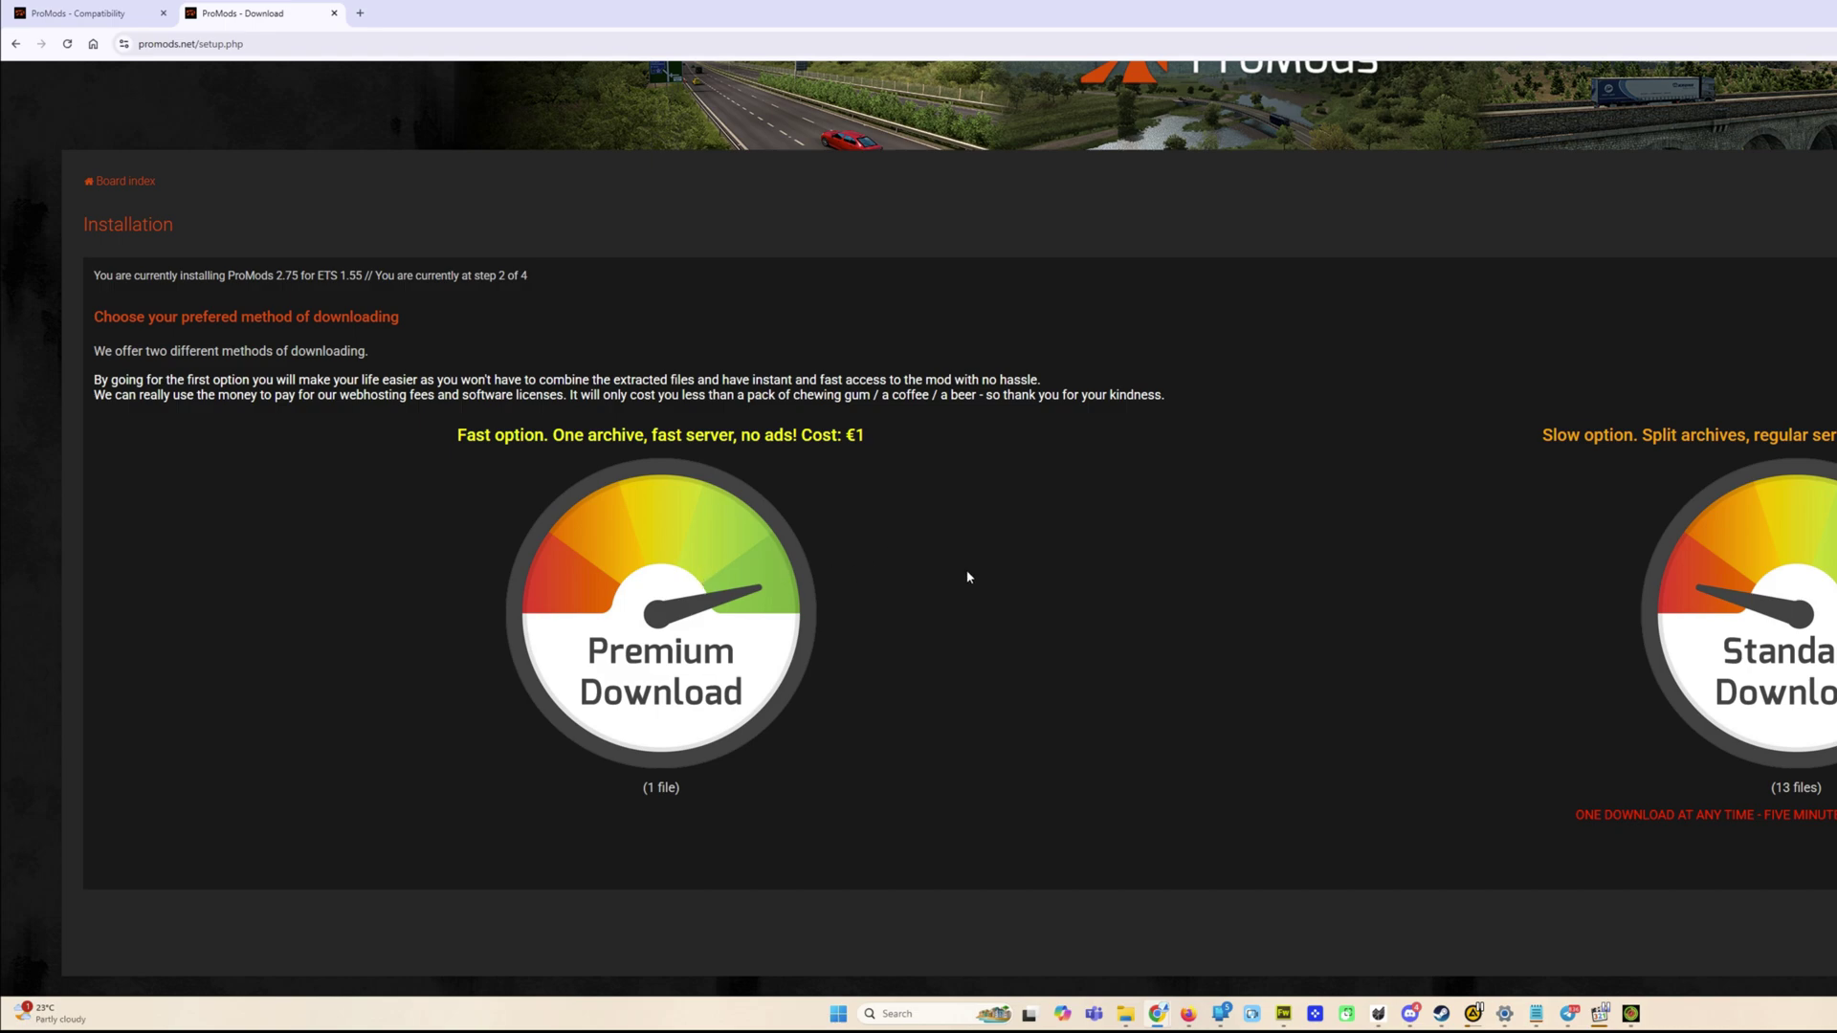
pyautogui.scroll(2, 1001, 572)
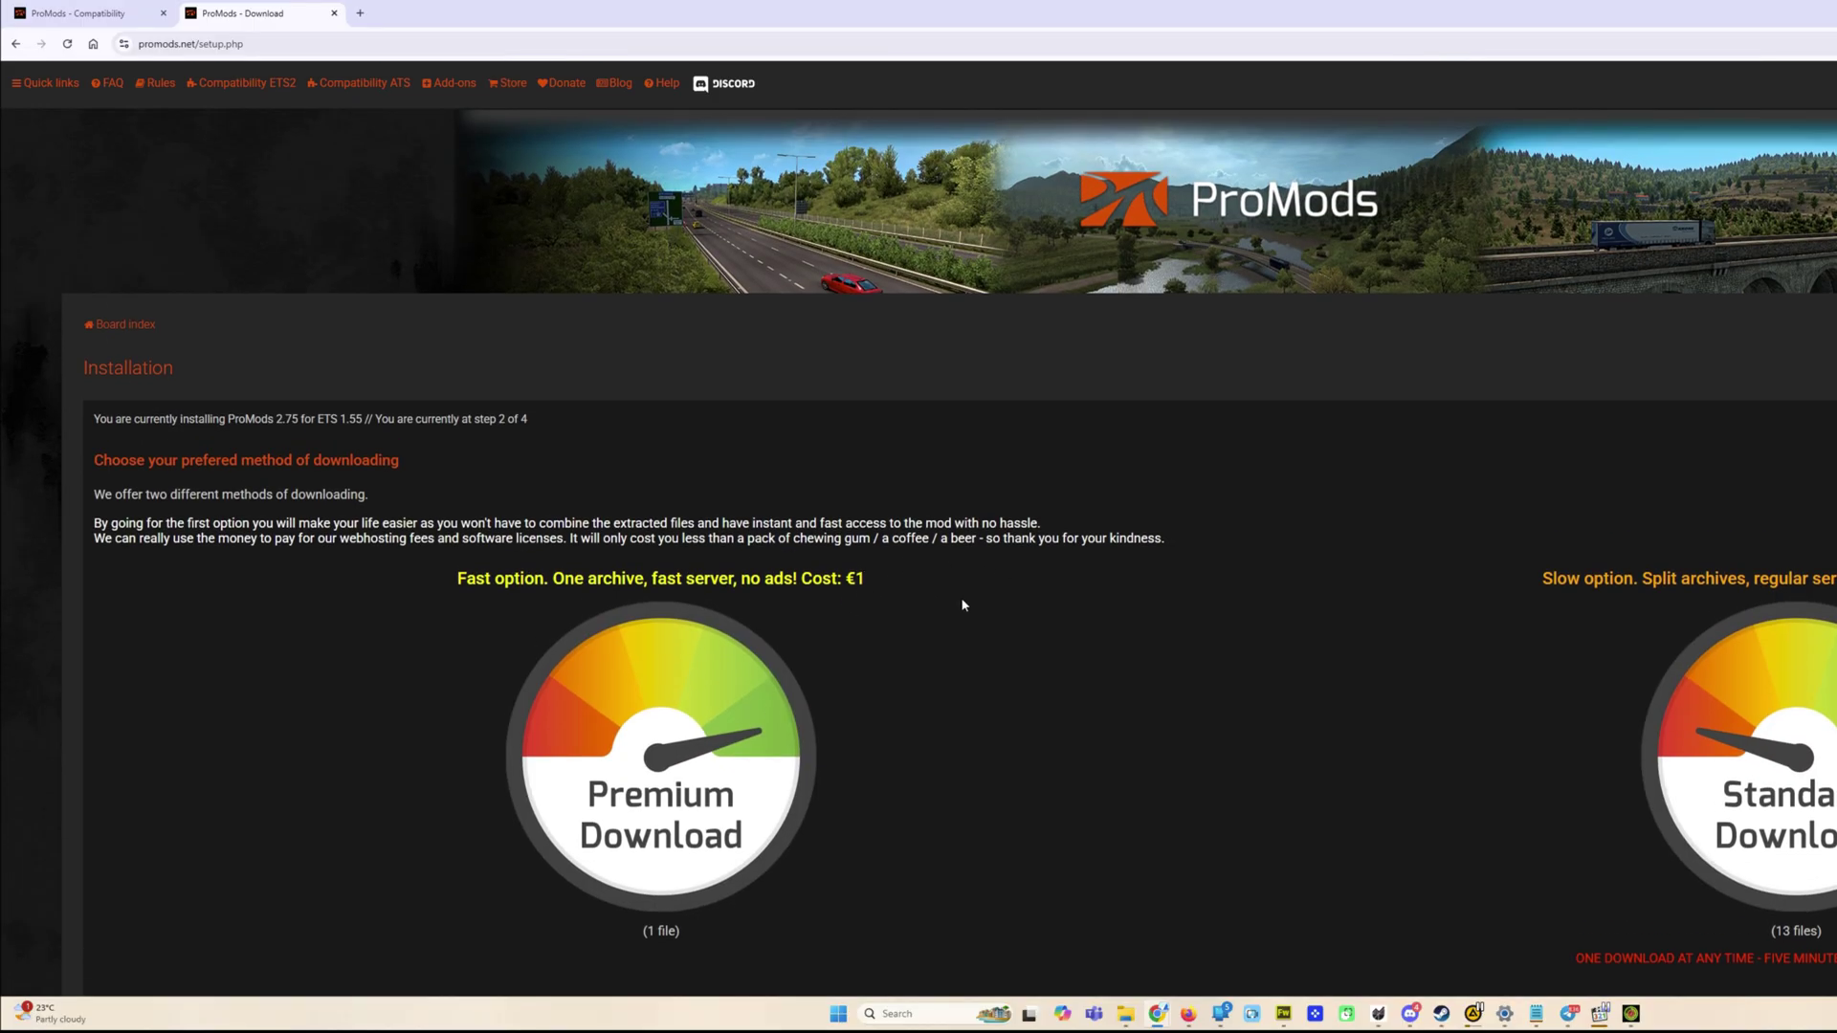
pyautogui.scroll(-2, 963, 604)
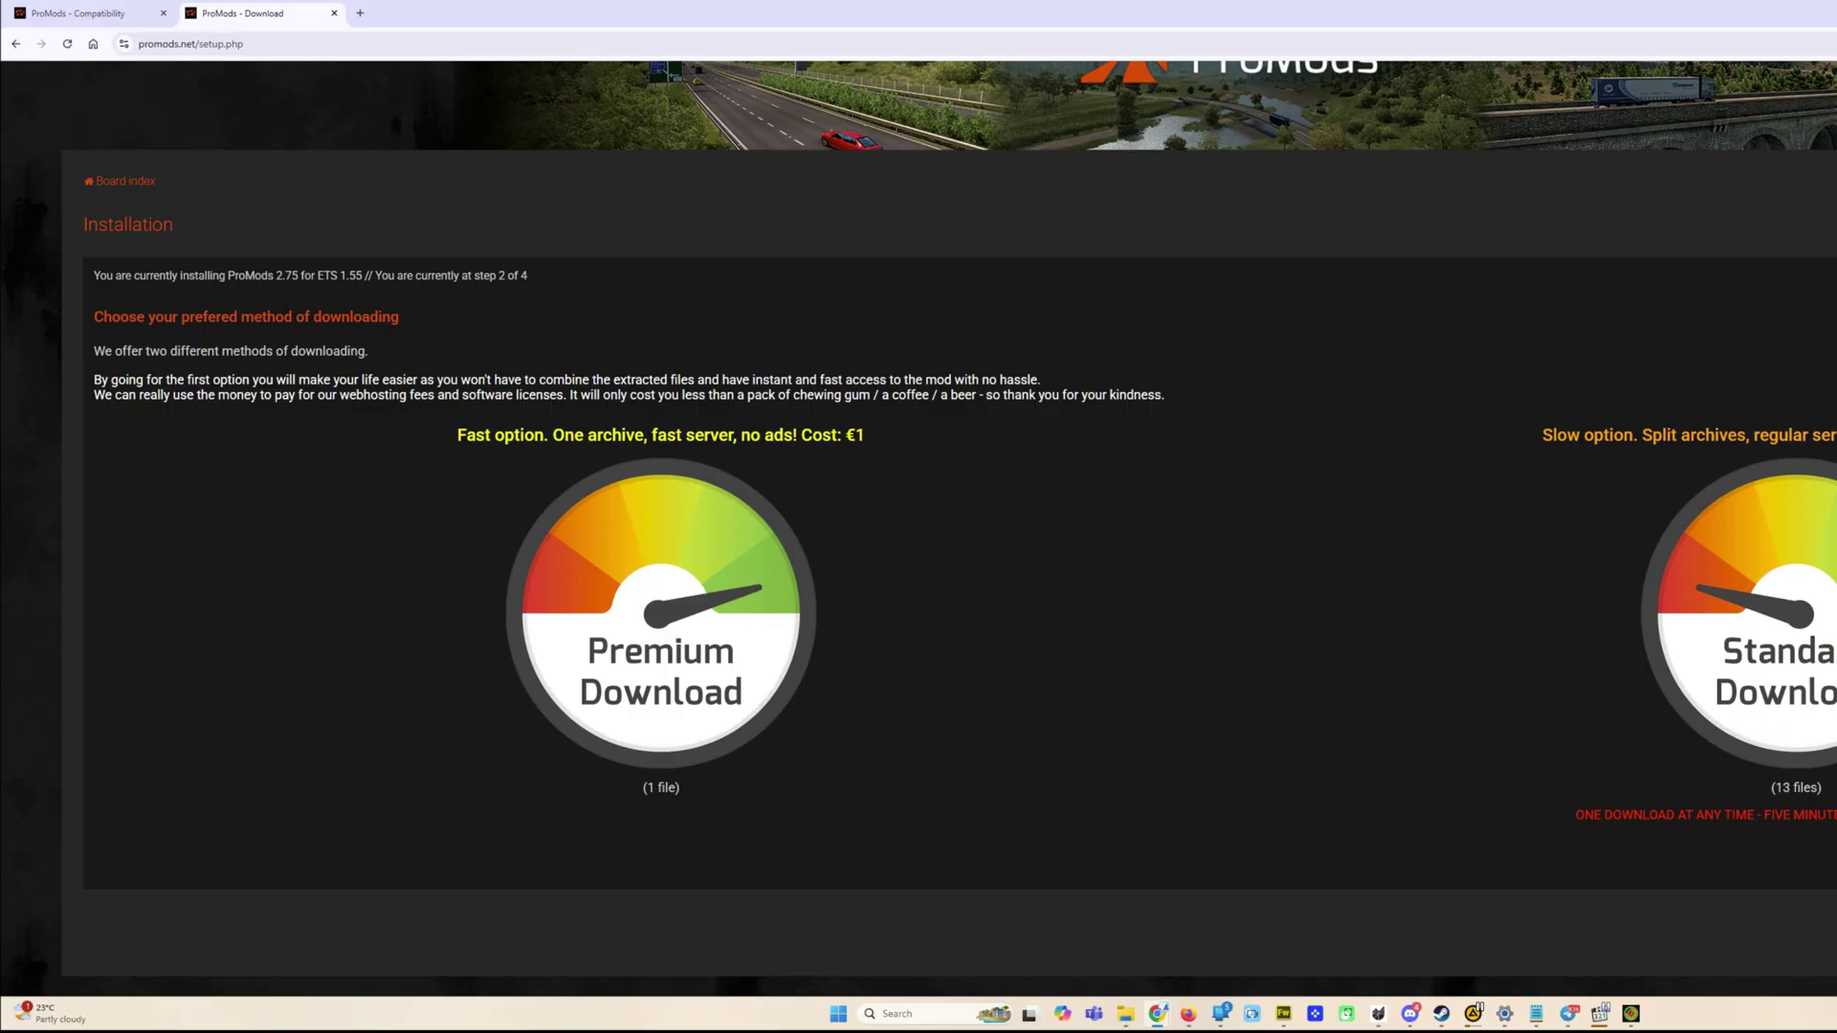
pyautogui.scroll(1, 918, 526)
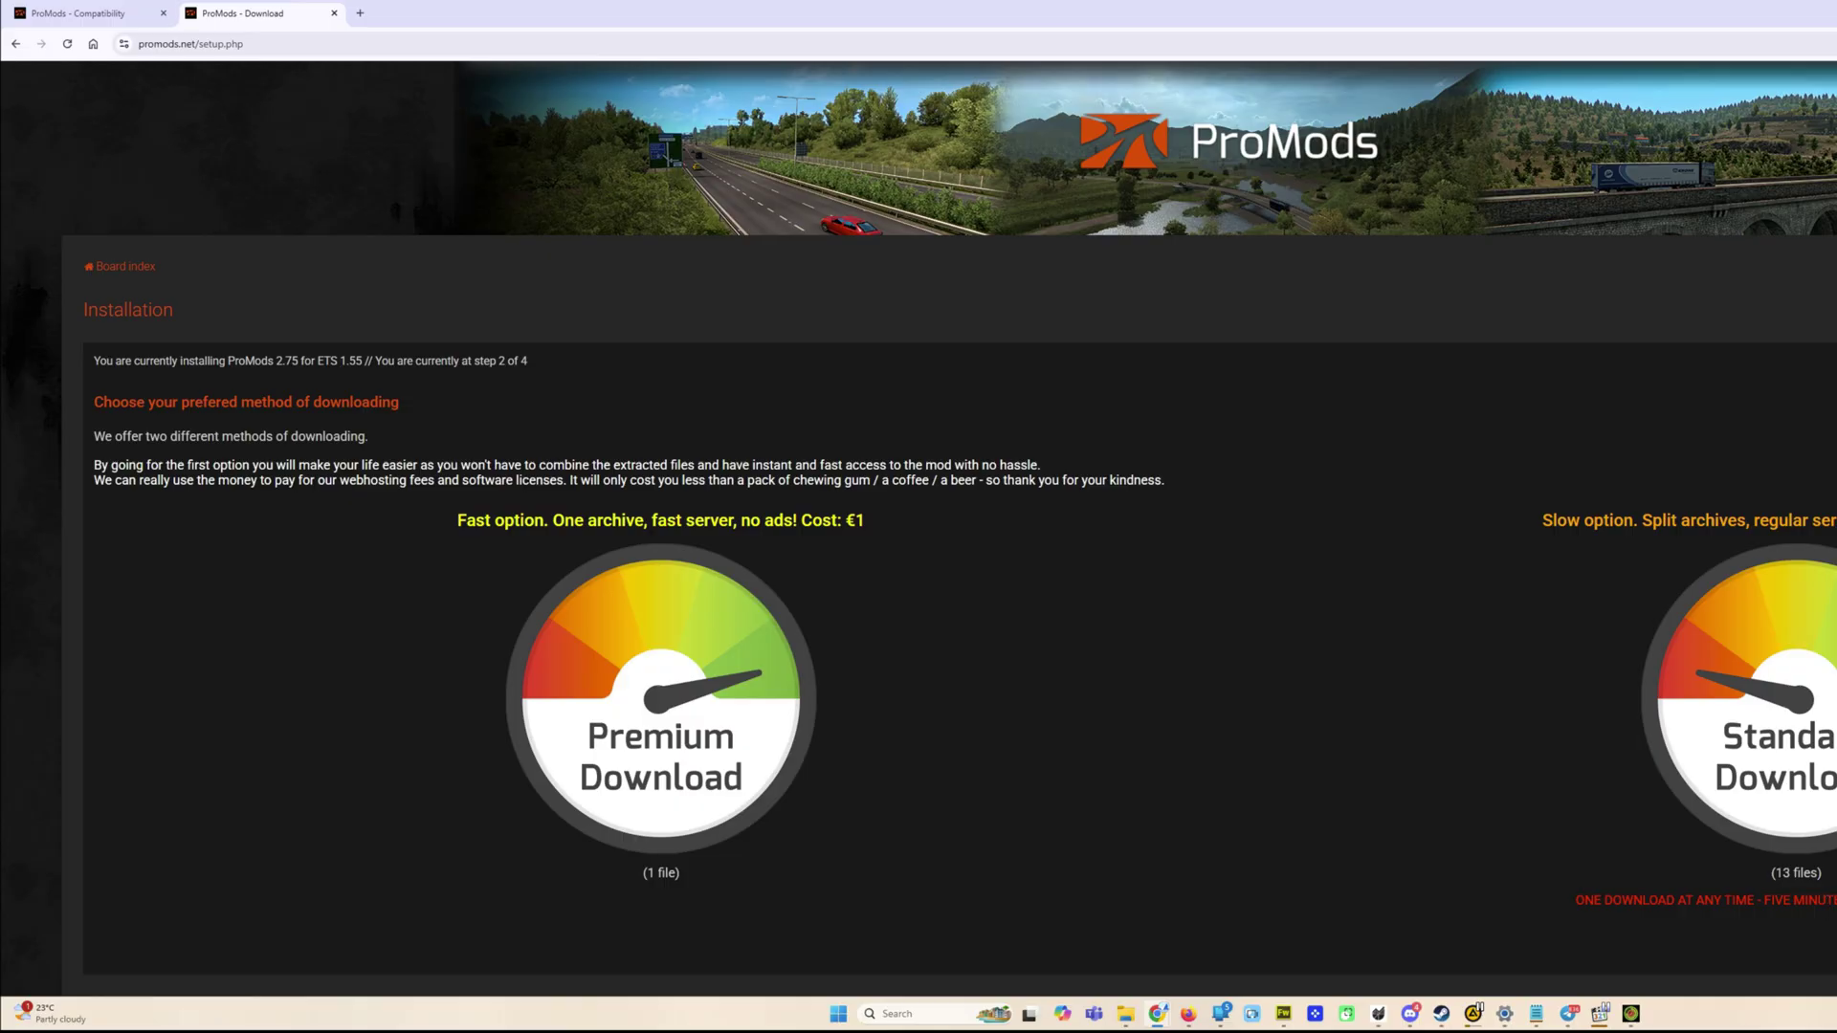
pyautogui.scroll(-2, 1804, 754)
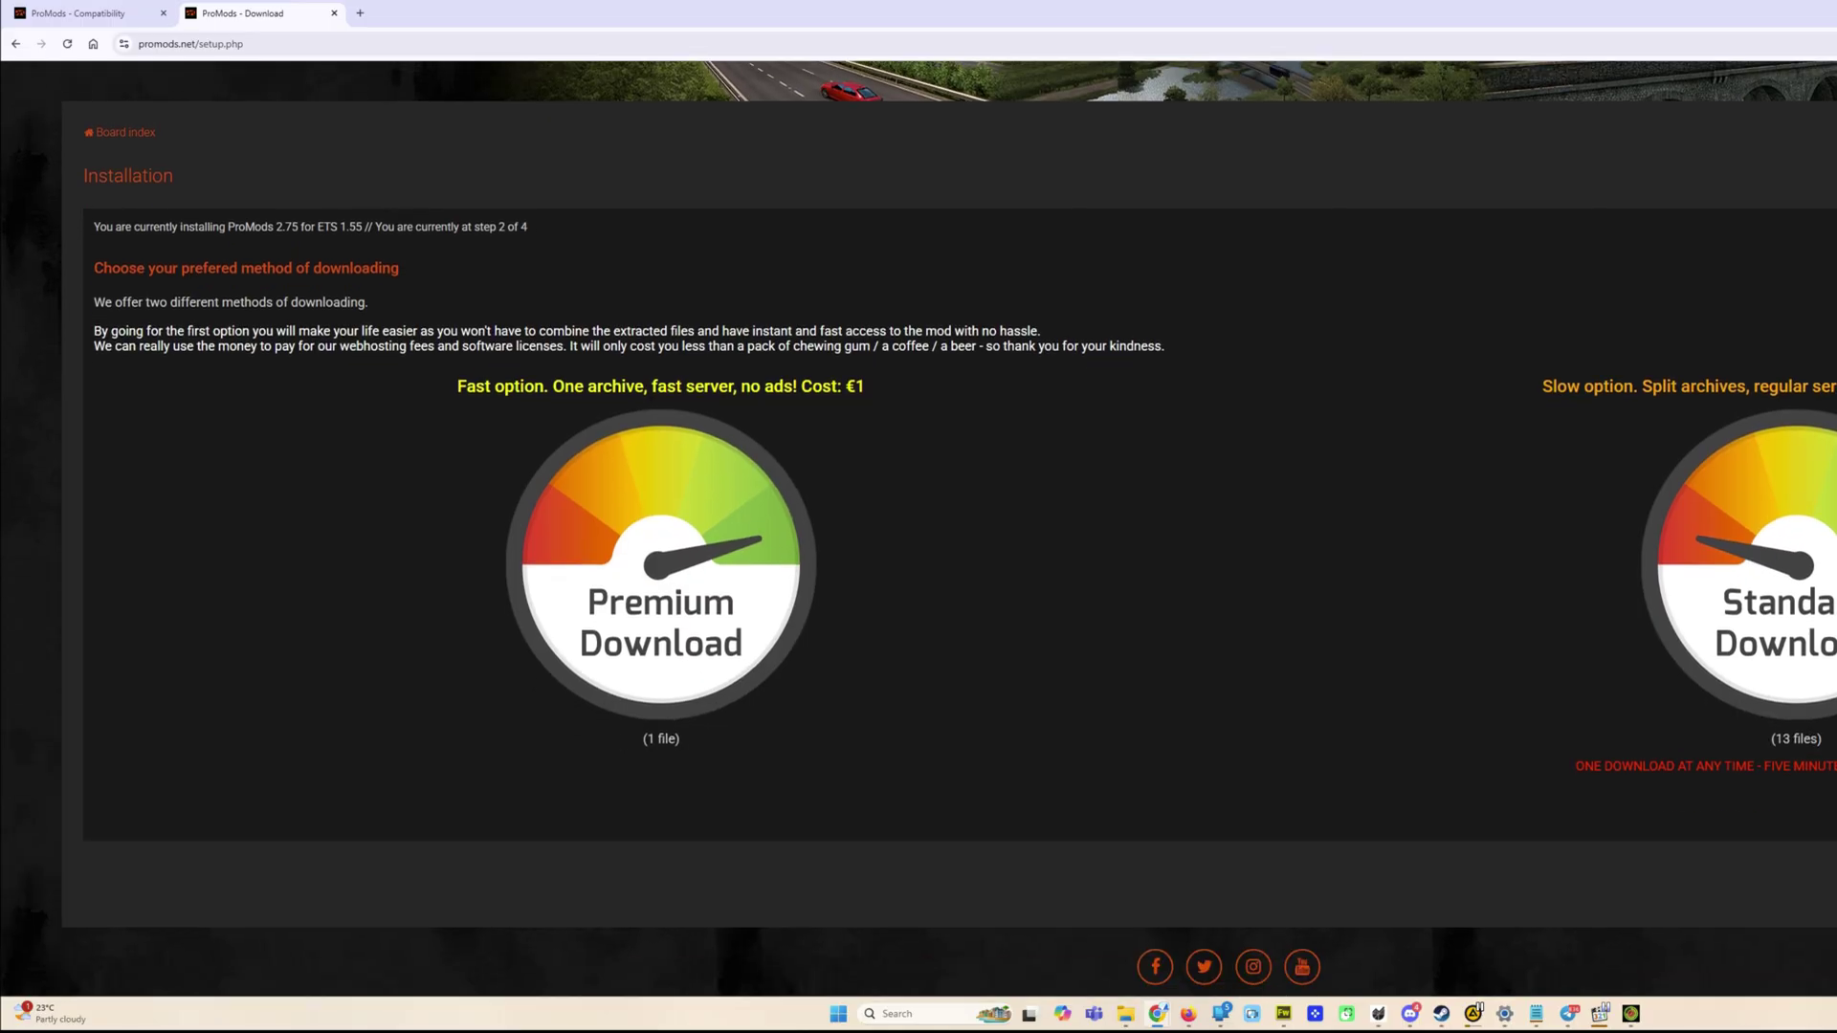
pyautogui.scroll(3, 1804, 754)
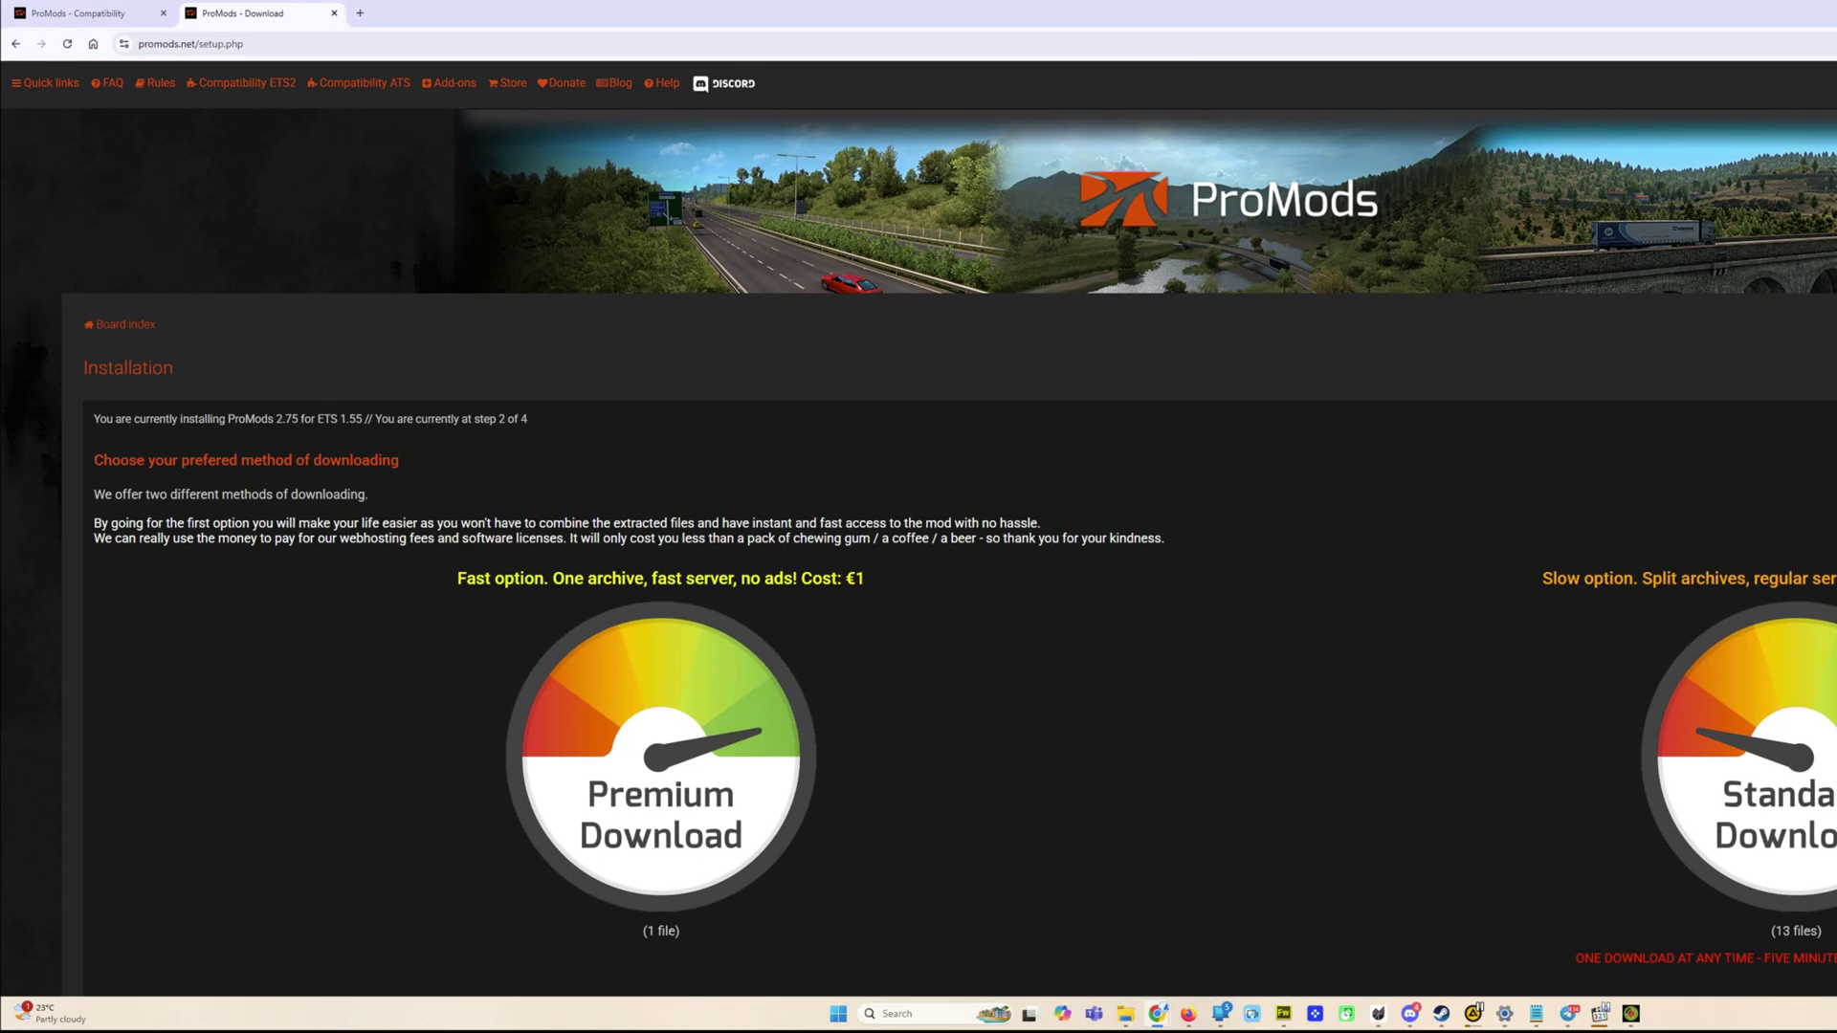
# Step: Choose the free Standard download and start downloading multipack archive 1
pyautogui.click(1807, 748)
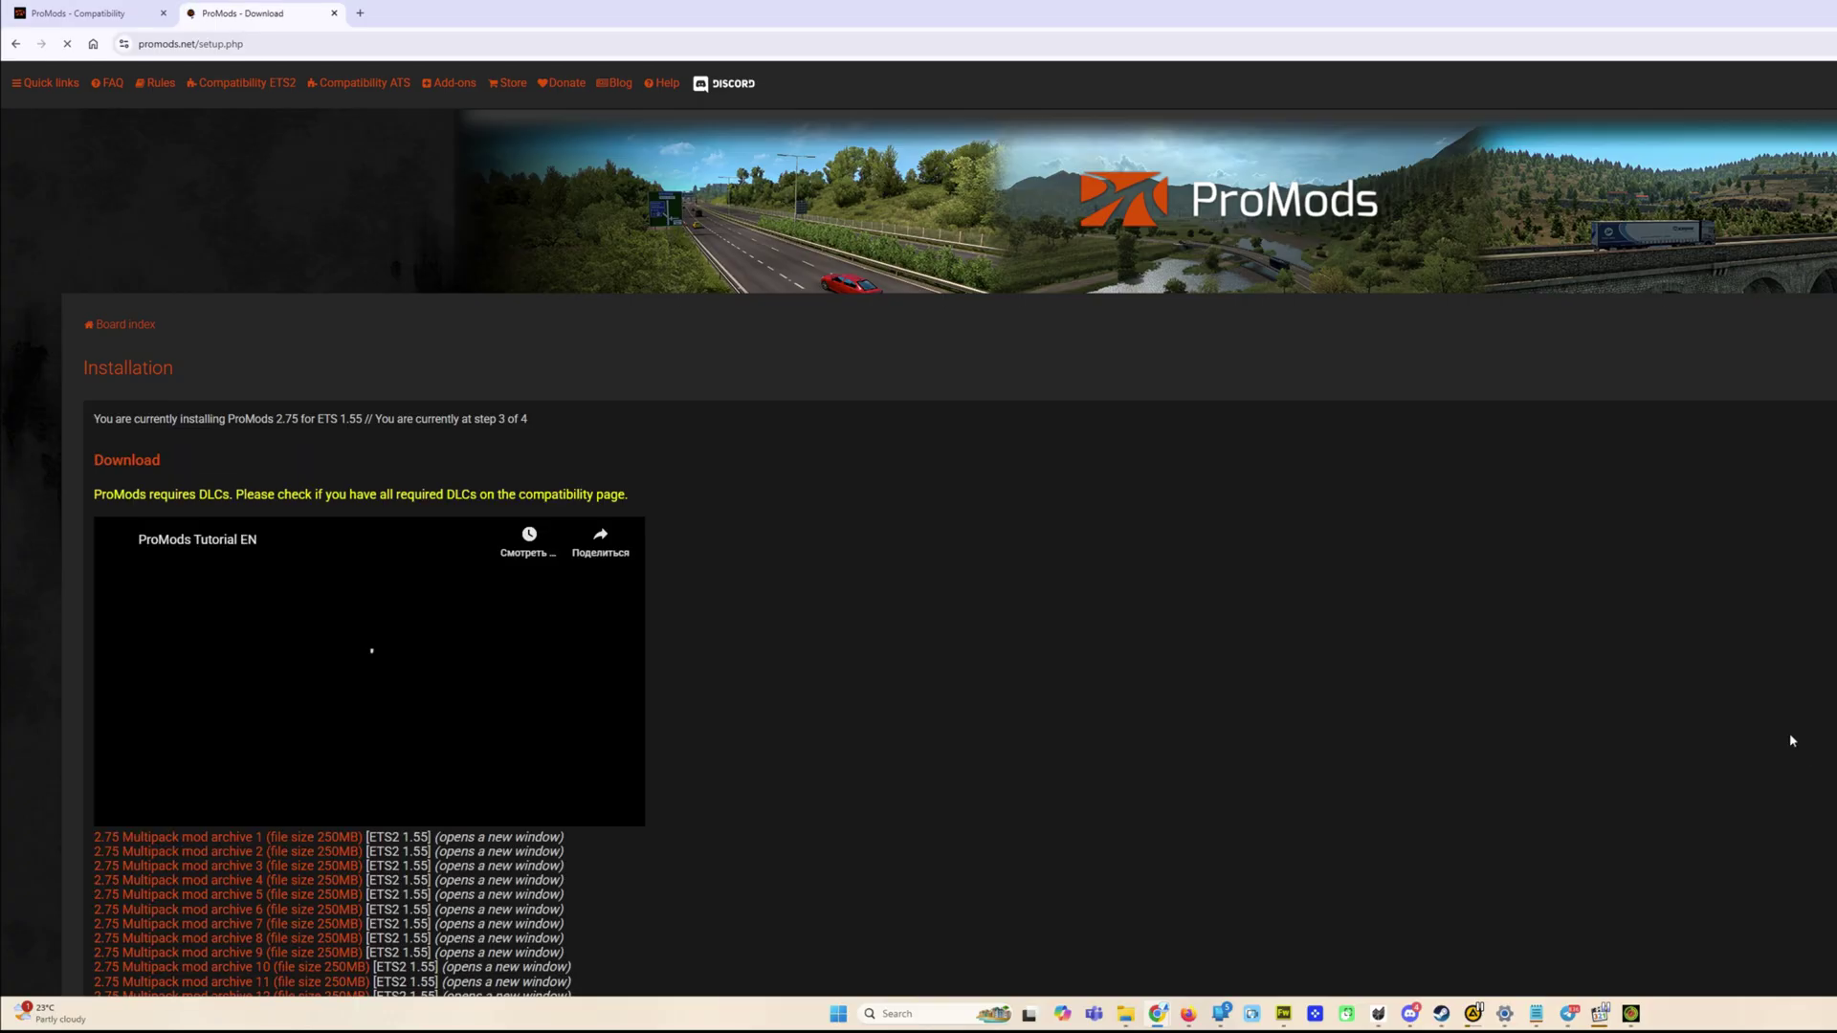
pyautogui.scroll(-3, 747, 506)
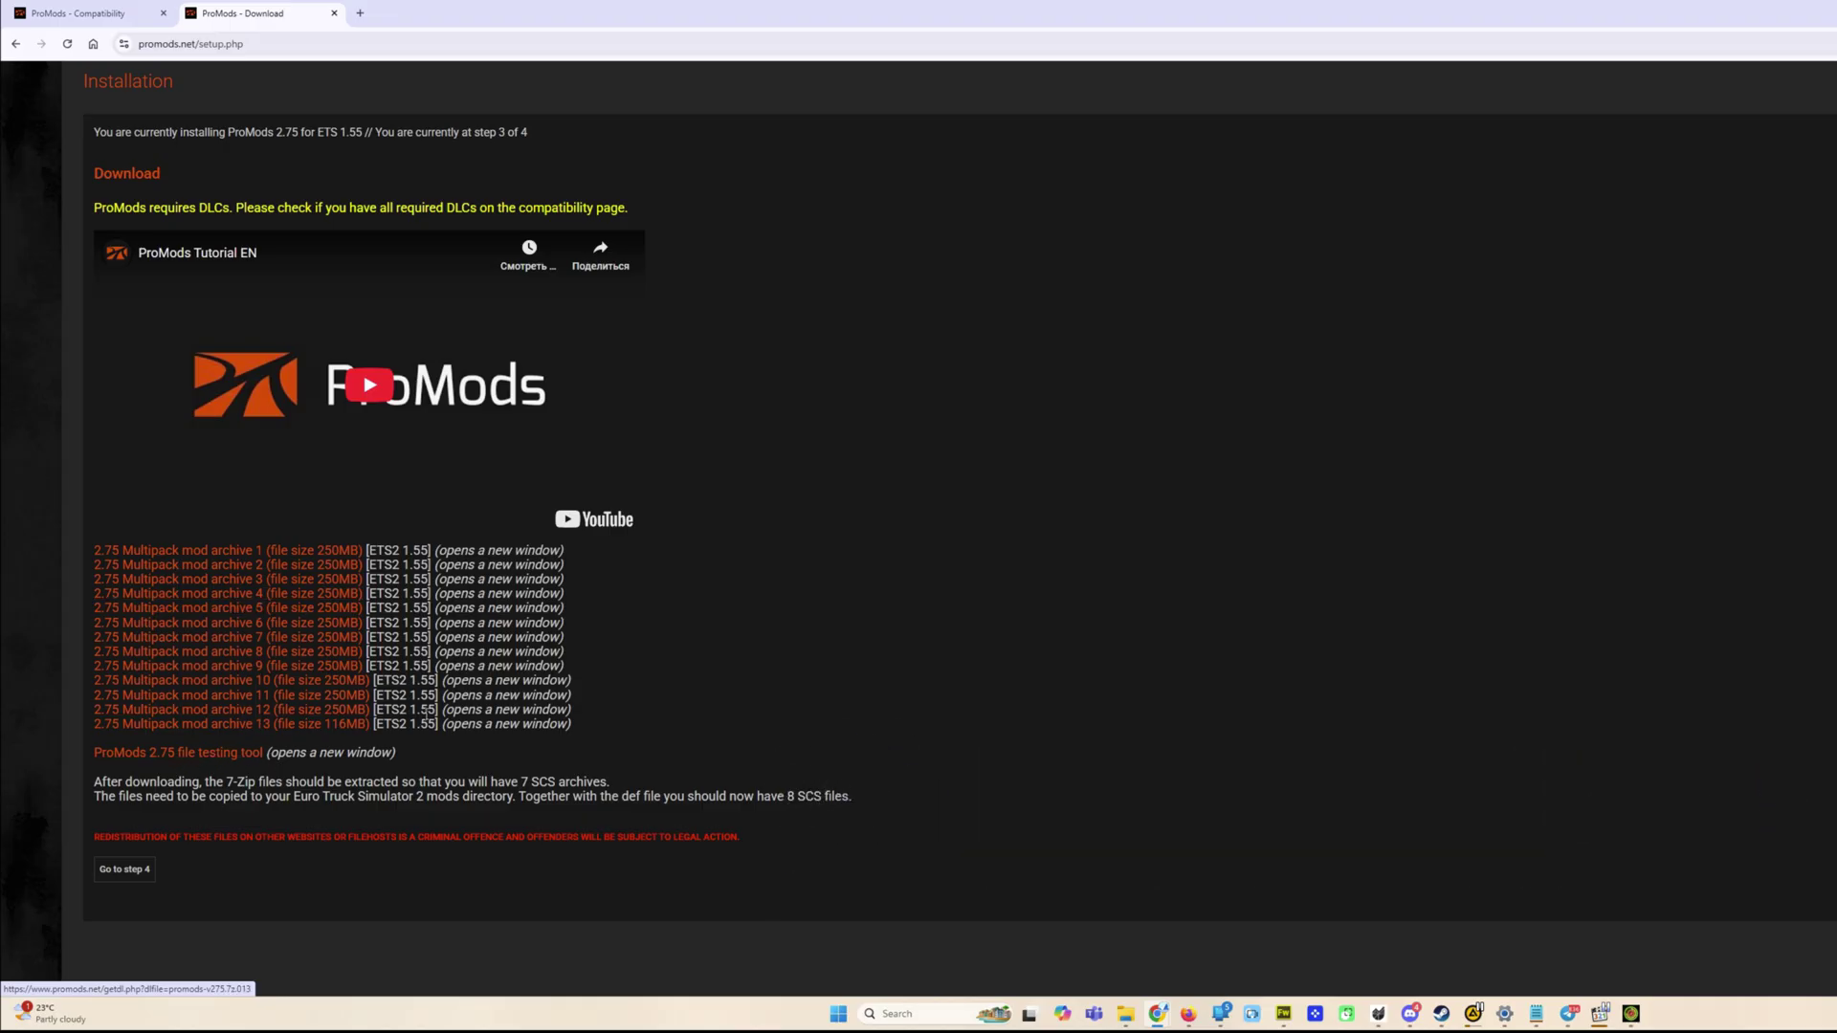
pyautogui.scroll(1, 443, 706)
pyautogui.scroll(1, 443, 706)
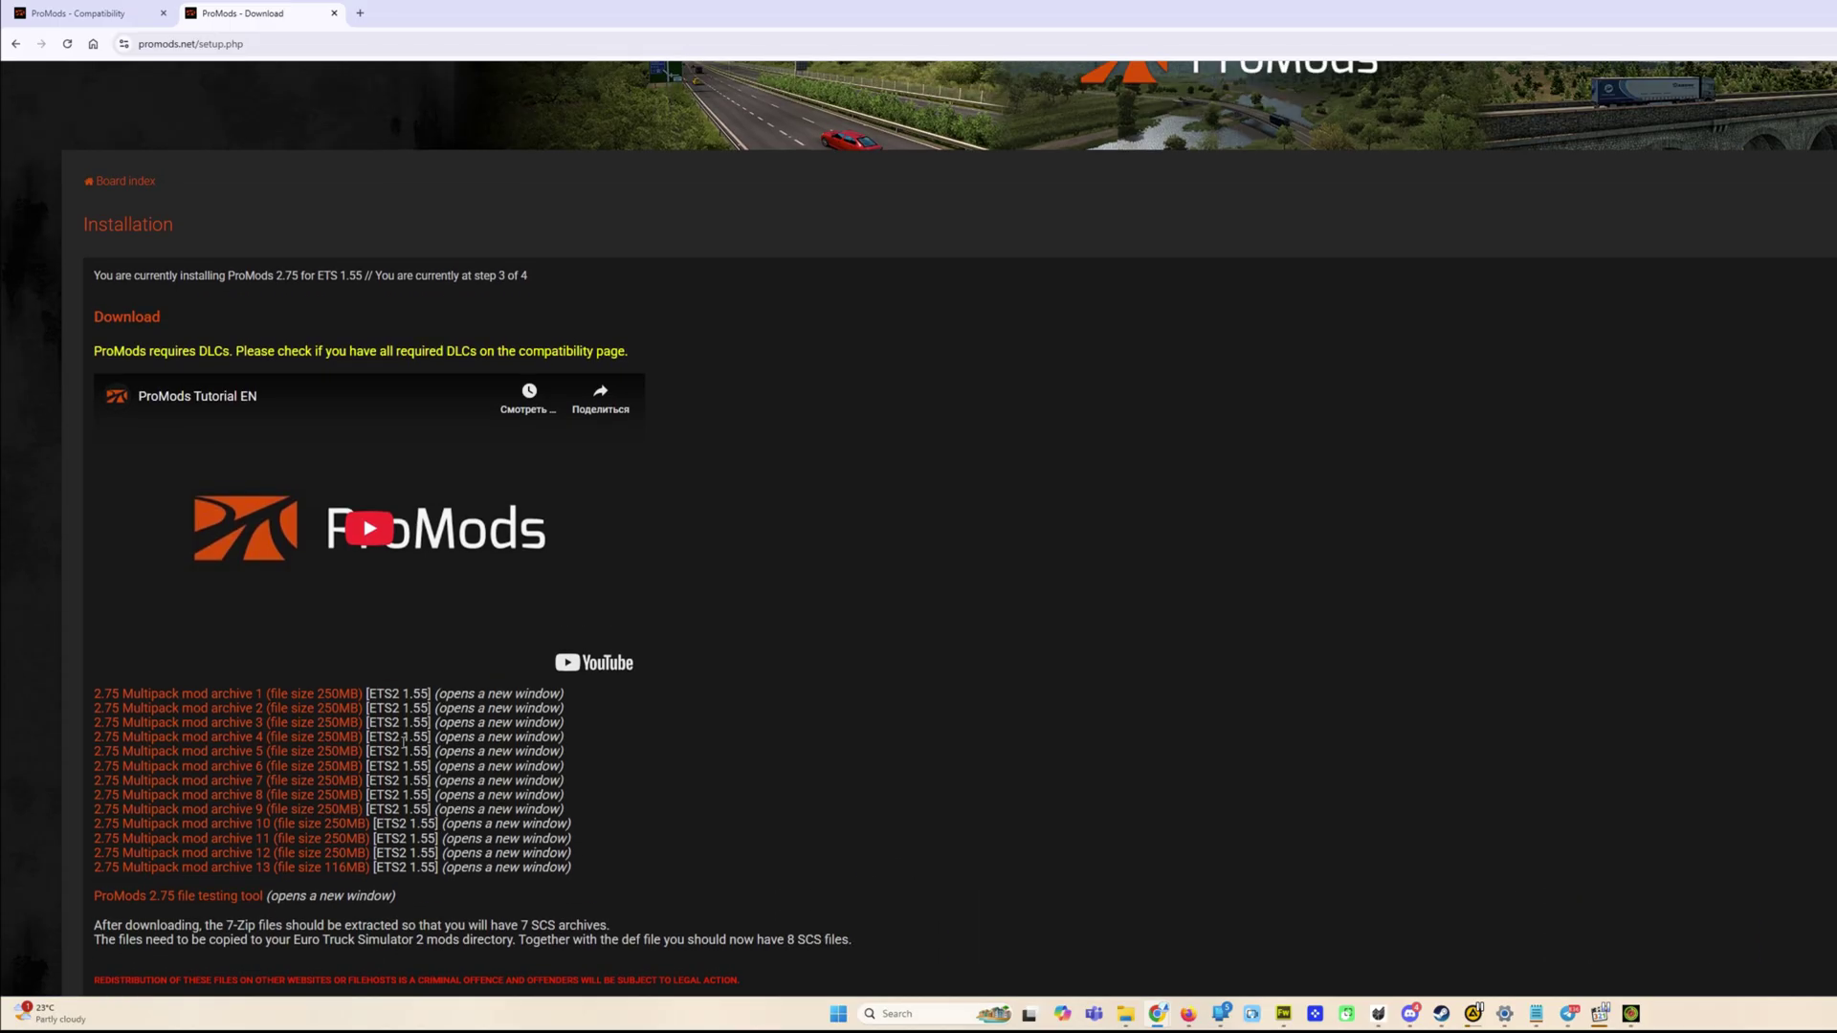
pyautogui.scroll(1, 404, 744)
pyautogui.scroll(-2, 409, 730)
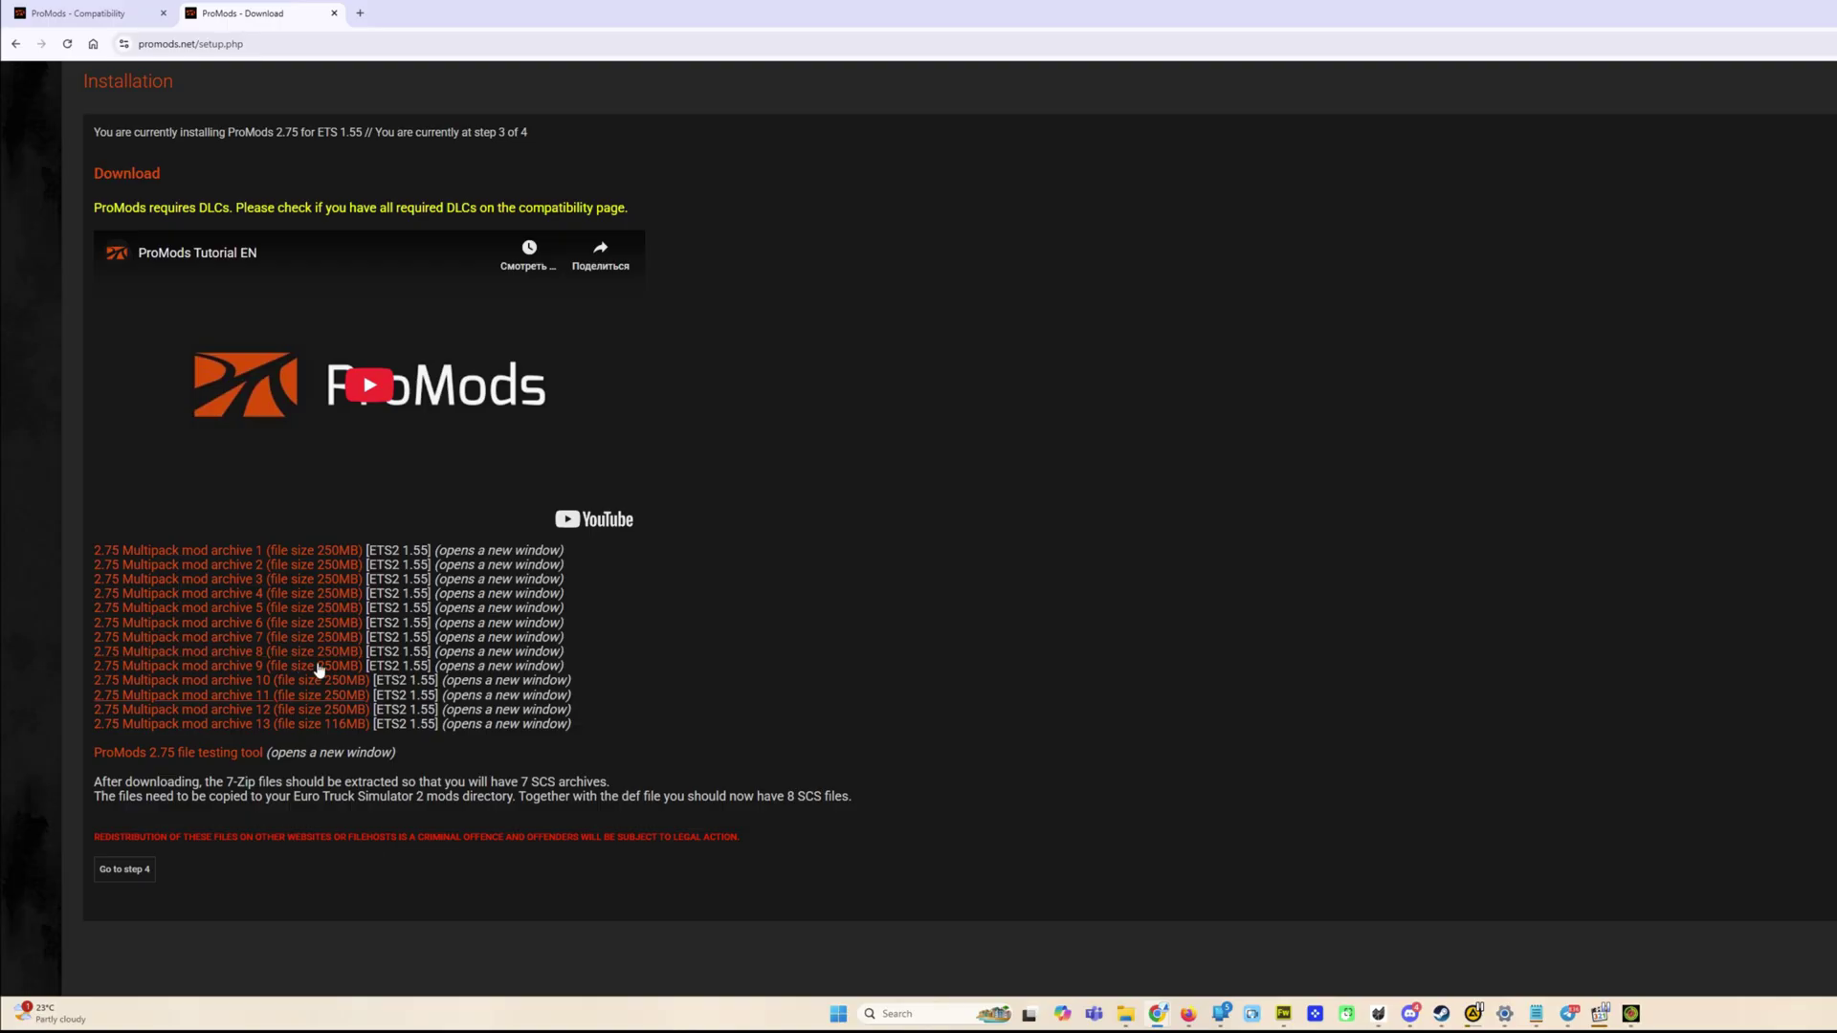
pyautogui.click(319, 553)
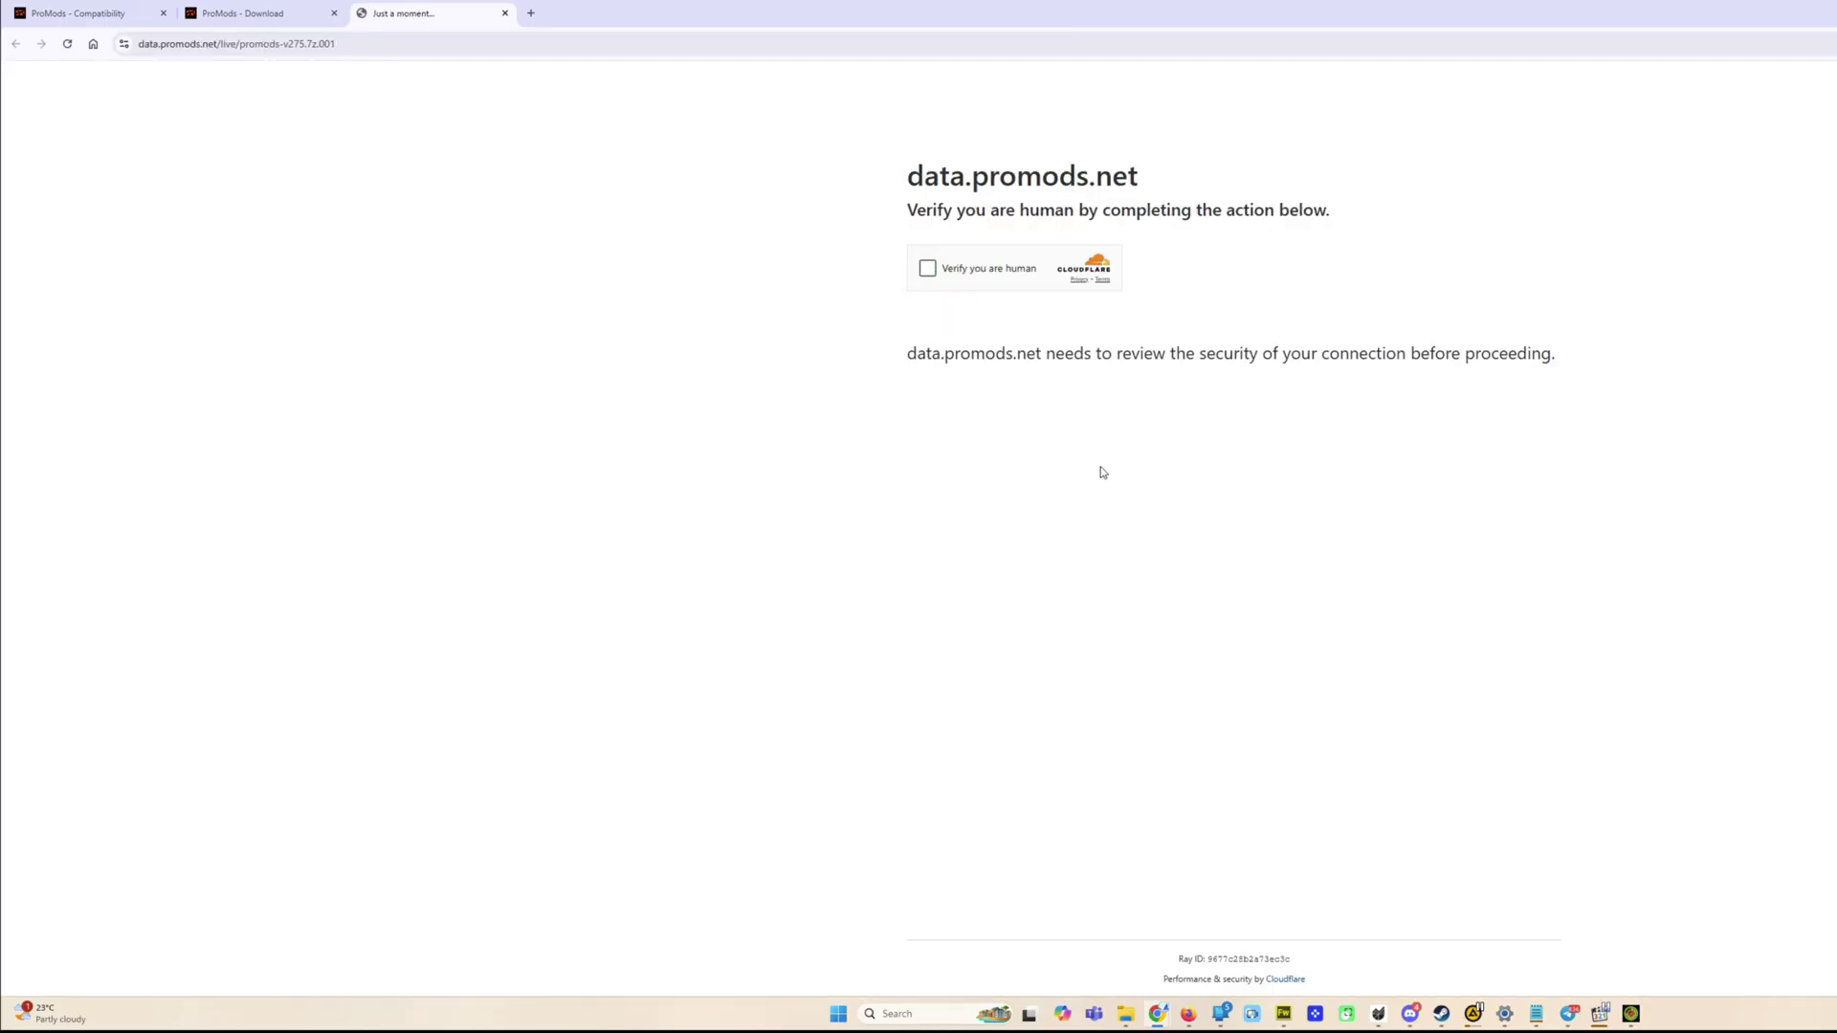
# Step: Start the downloads of multipack archives 2 and 3 from the step 3 list
pyautogui.click(308, 23)
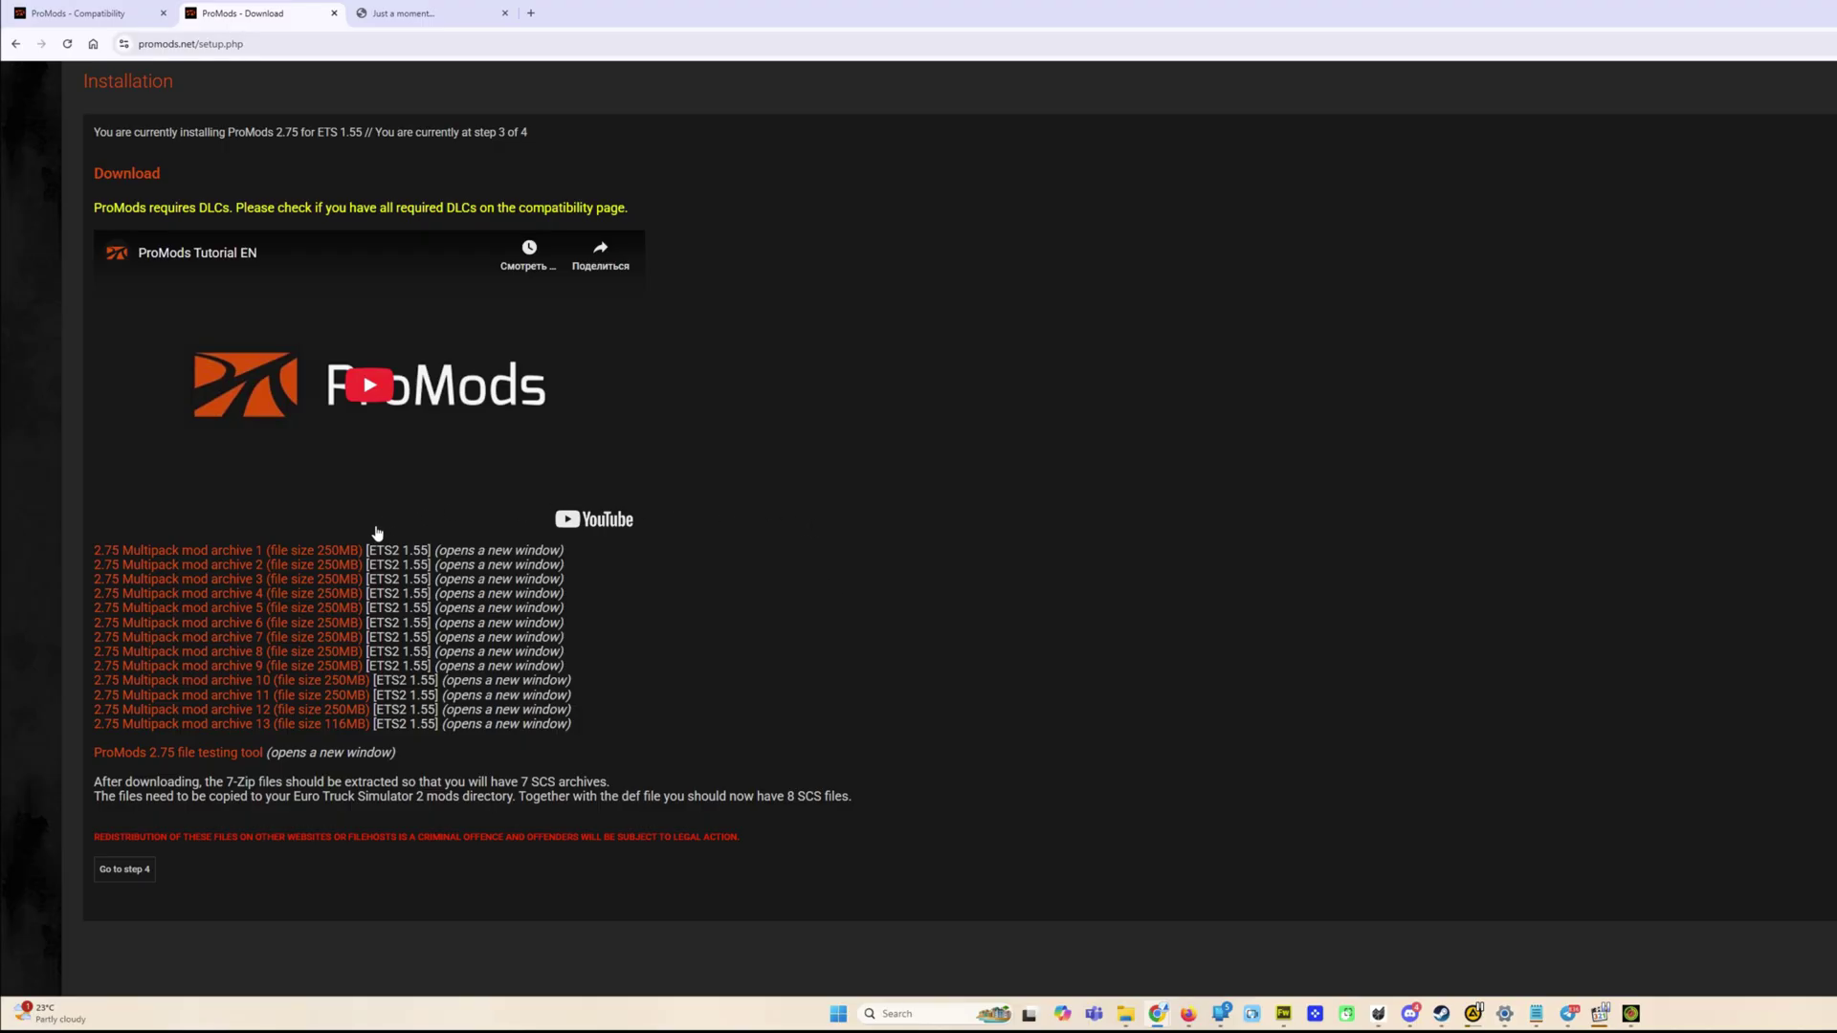
pyautogui.click(337, 562)
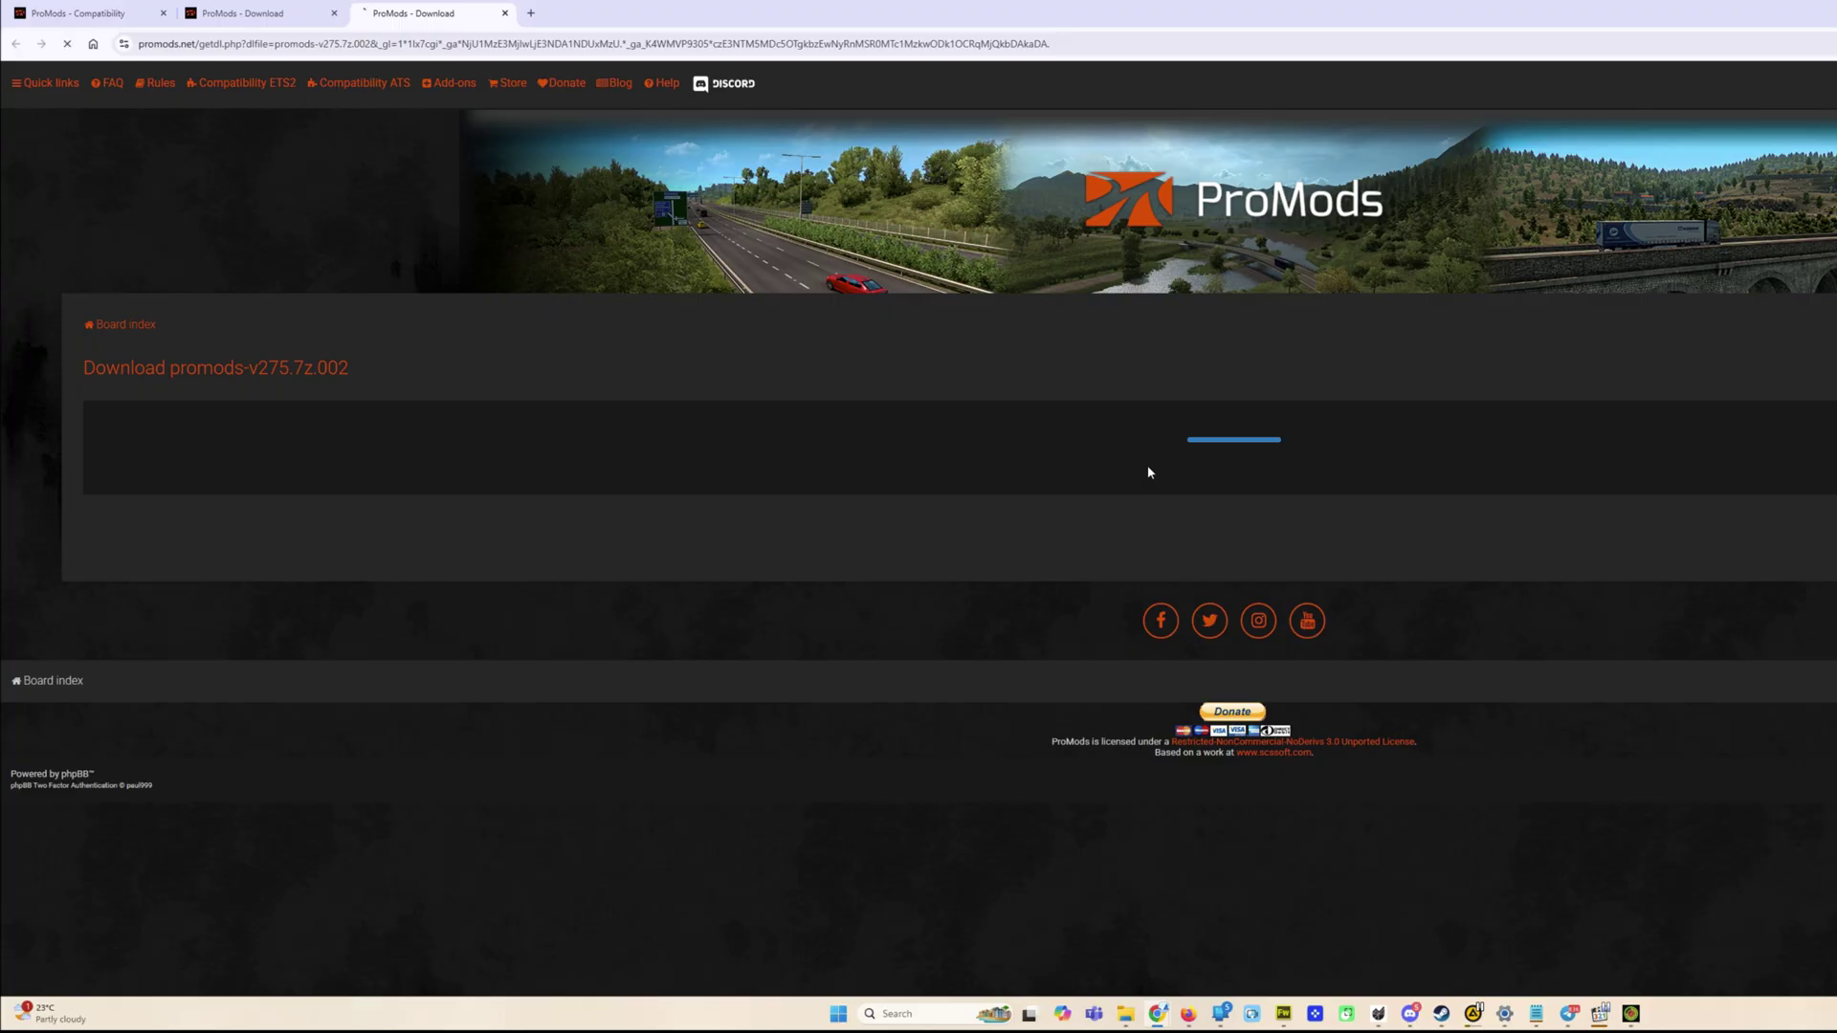
pyautogui.click(256, 12)
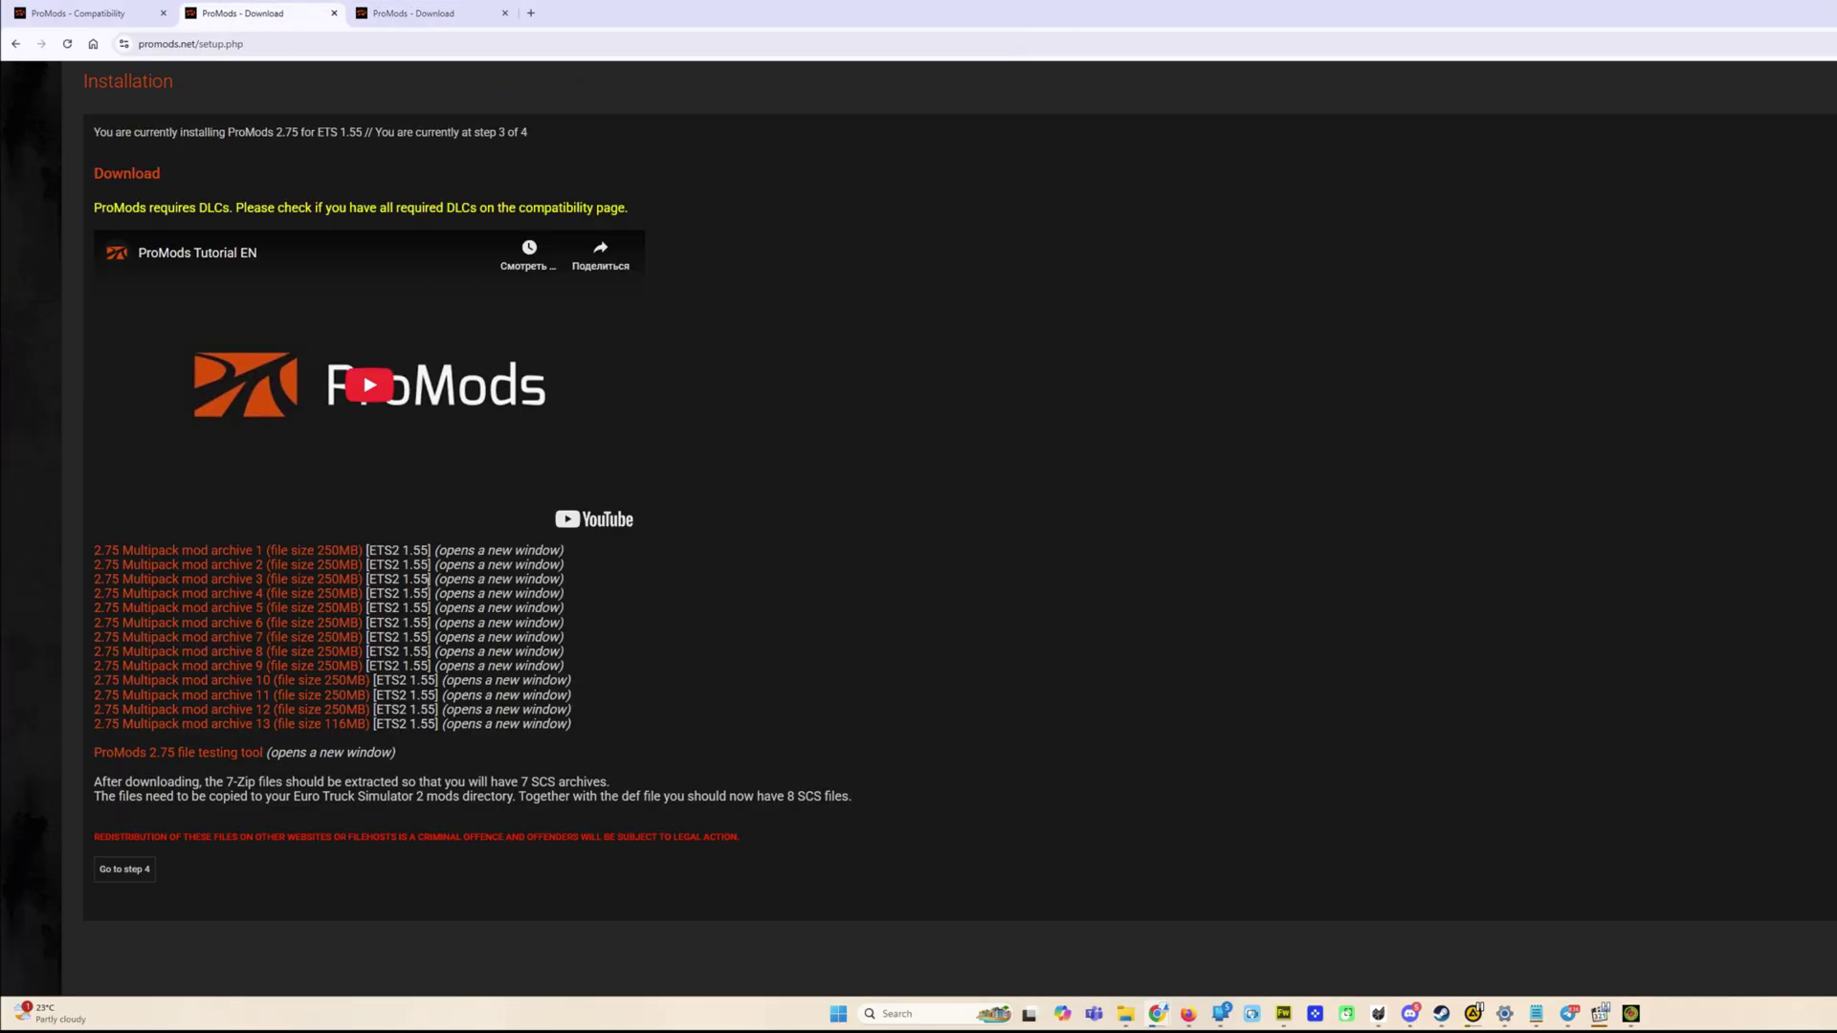
pyautogui.click(333, 580)
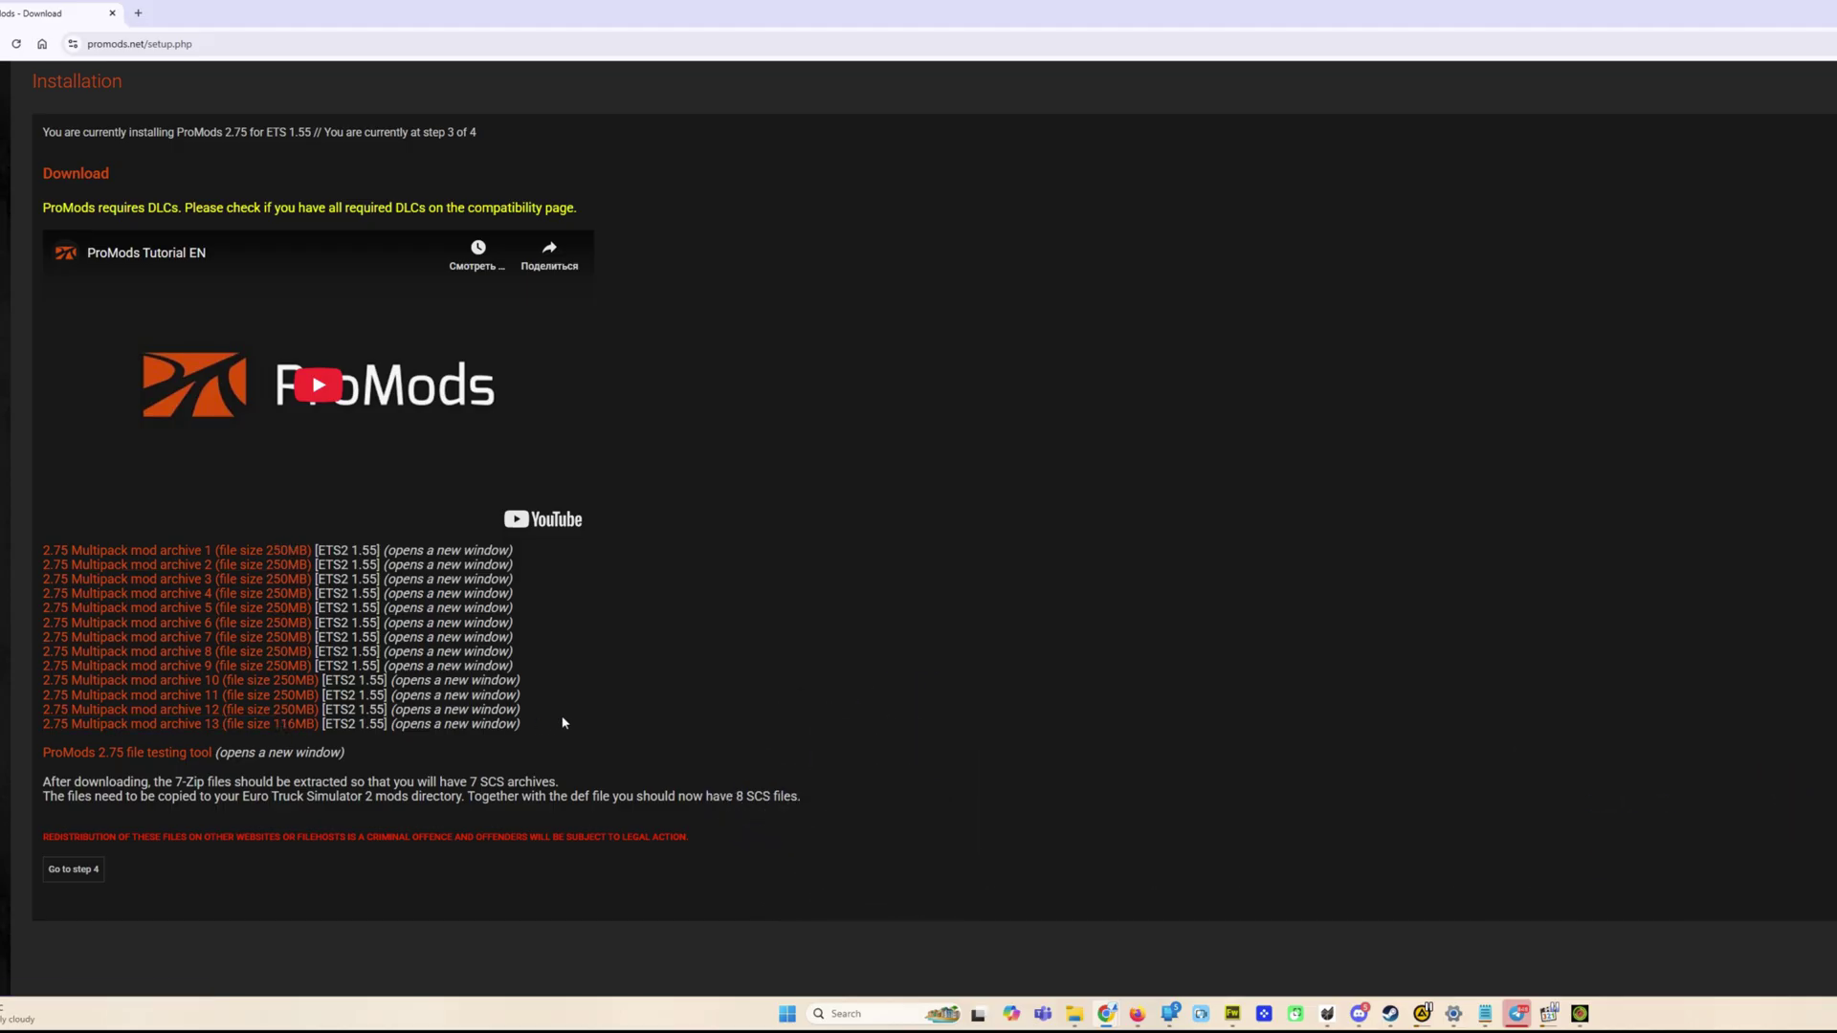
# Step: Bring the Downloads window forward, centre it, and open actions for promods-v275.7z.001
pyautogui.moveTo(1076, 1015)
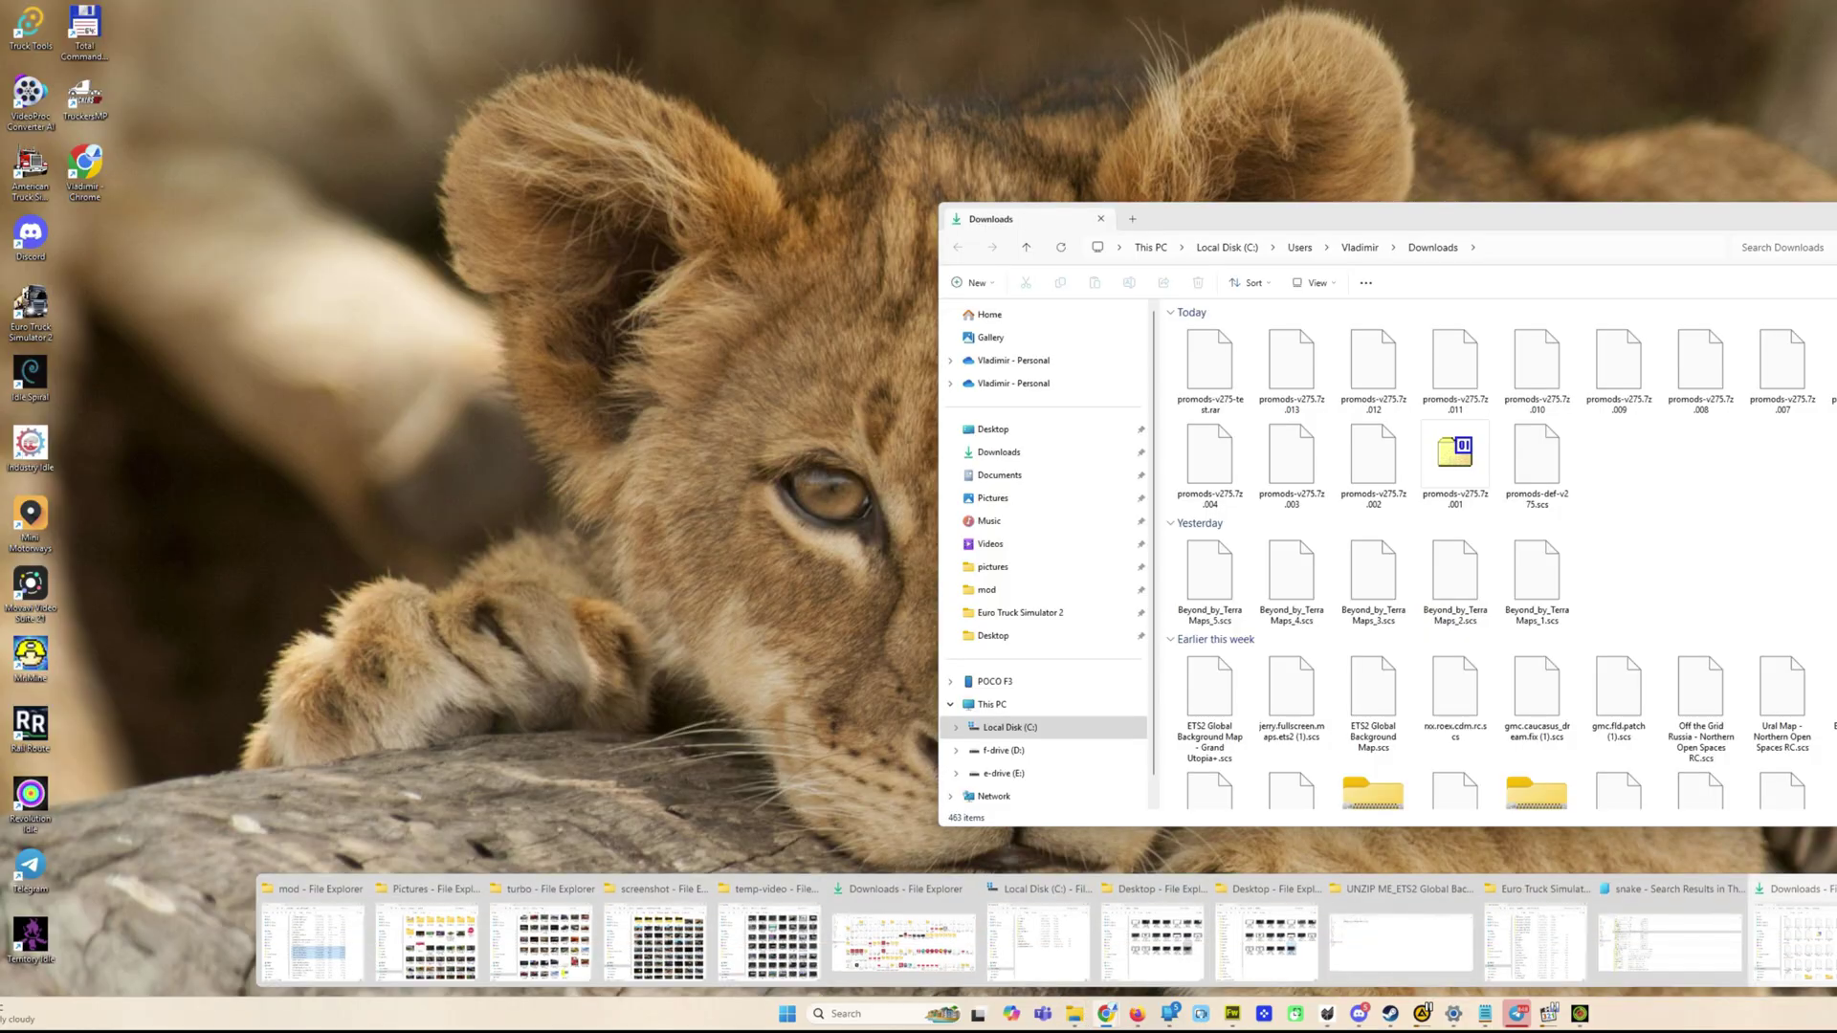
pyautogui.click(1795, 943)
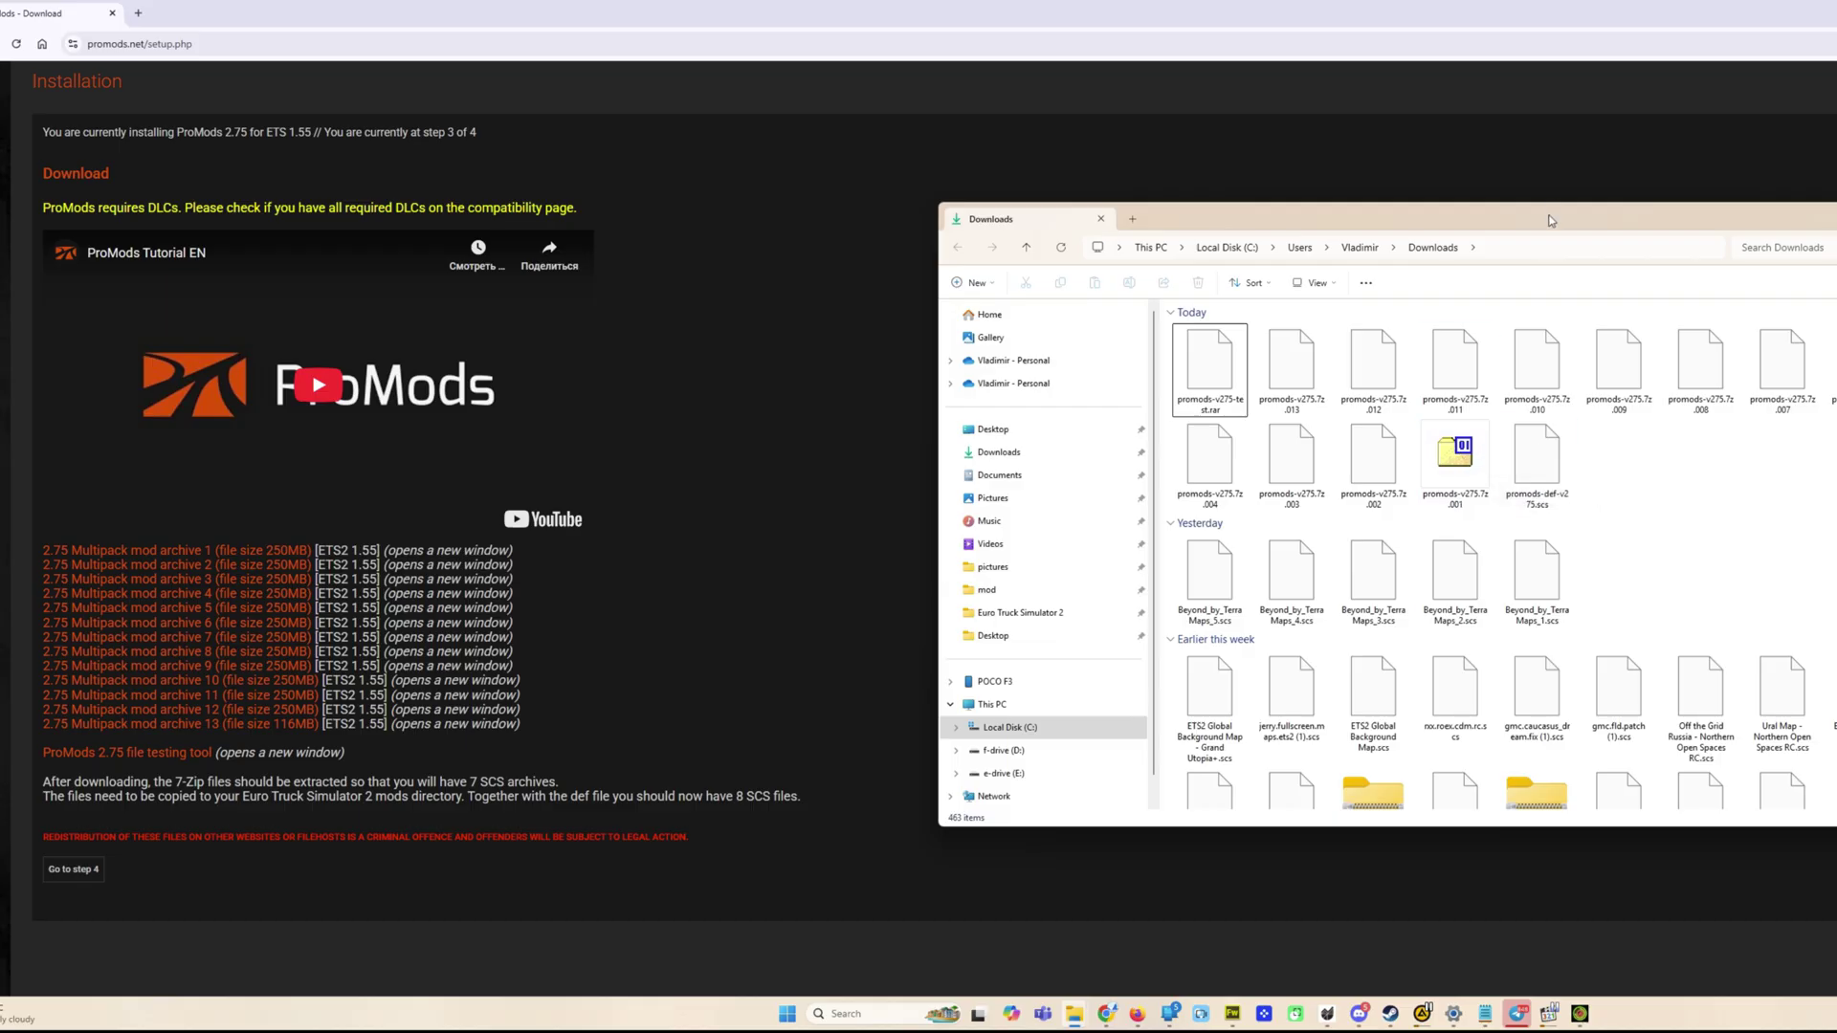
pyautogui.moveTo(1550, 218); pyautogui.dragTo(1199, 217)
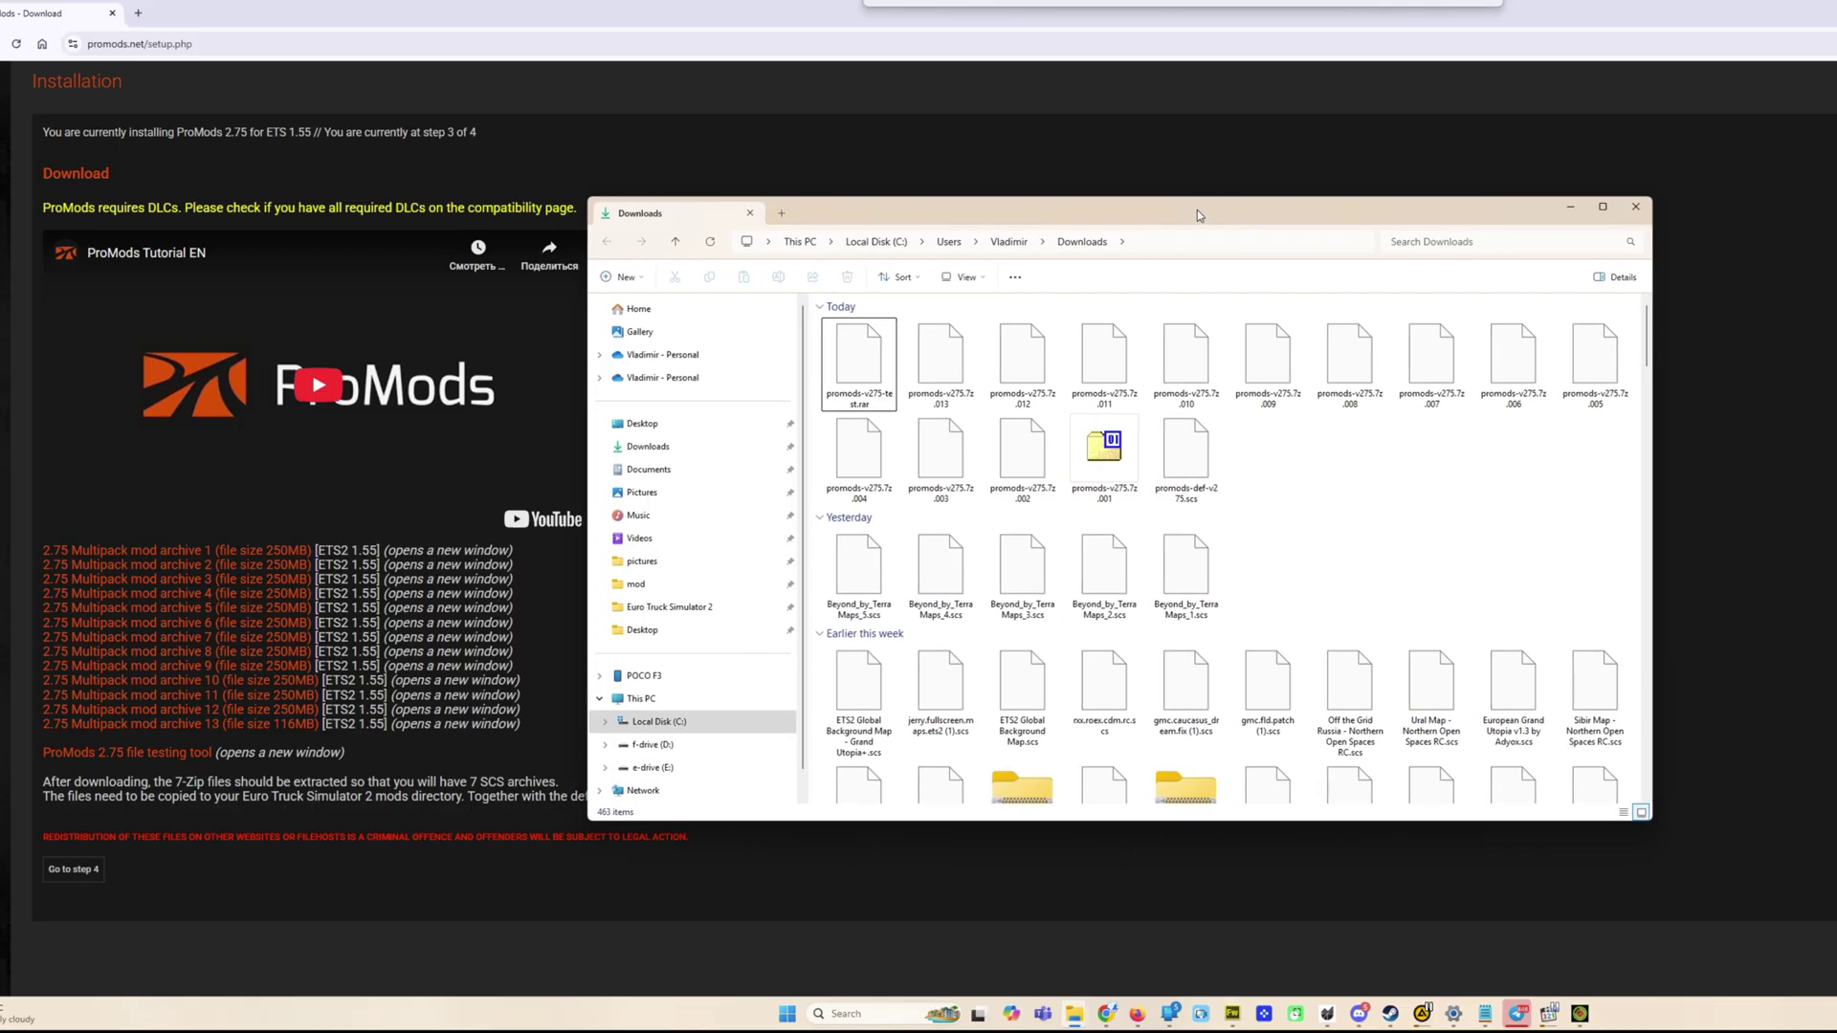
pyautogui.rightClick(1124, 453)
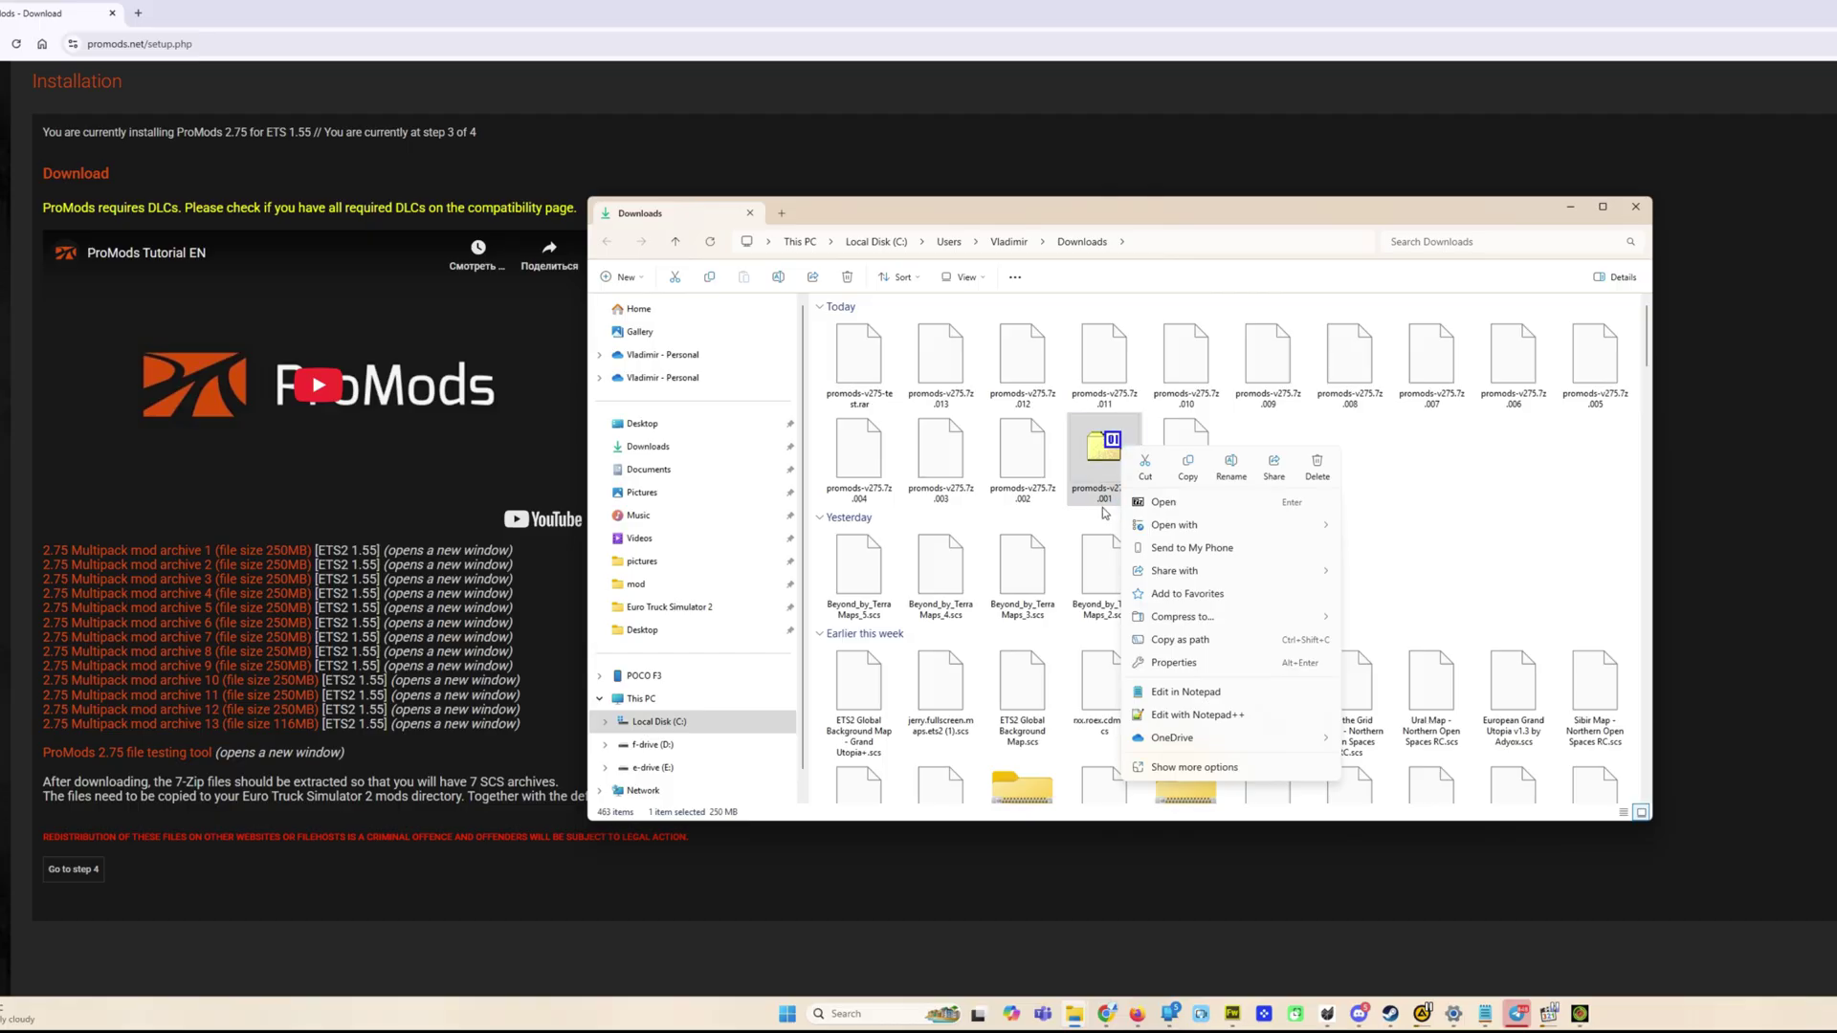
# Step: Extract promods-v275.7z.001 with 7-Zip into the Downloads folder
pyautogui.click(1205, 502)
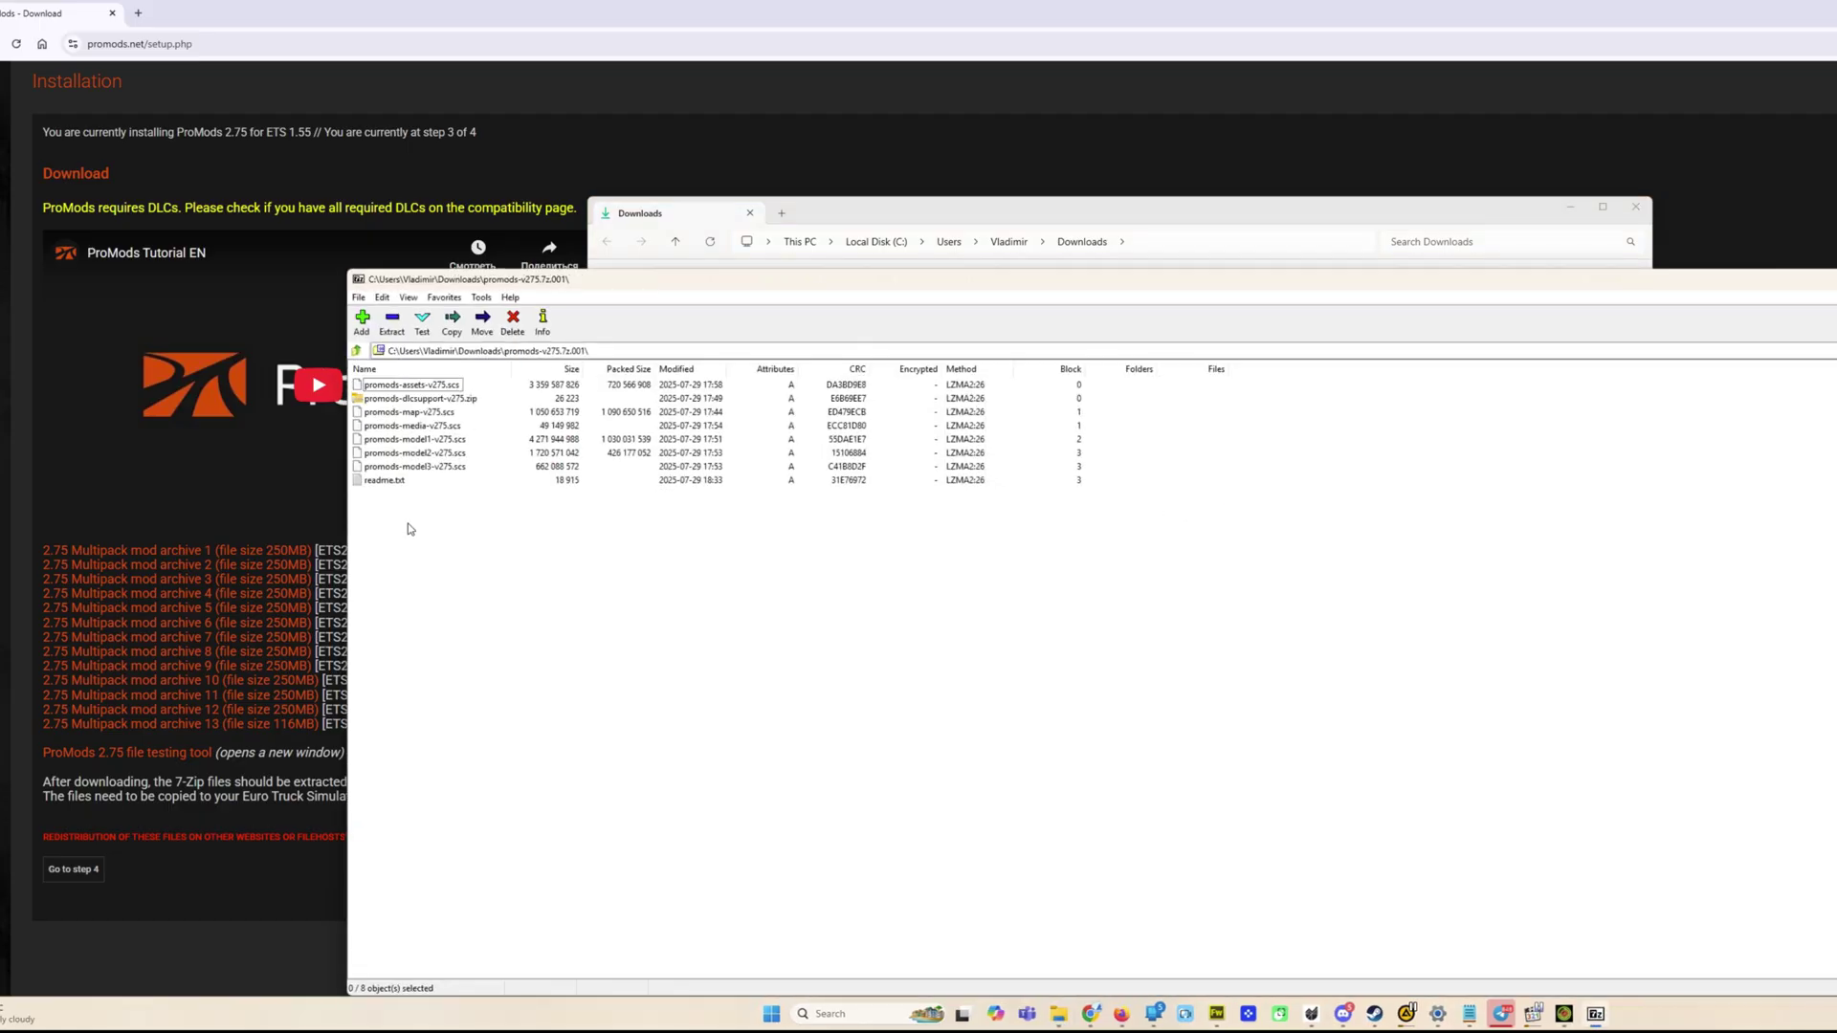
pyautogui.click(392, 323)
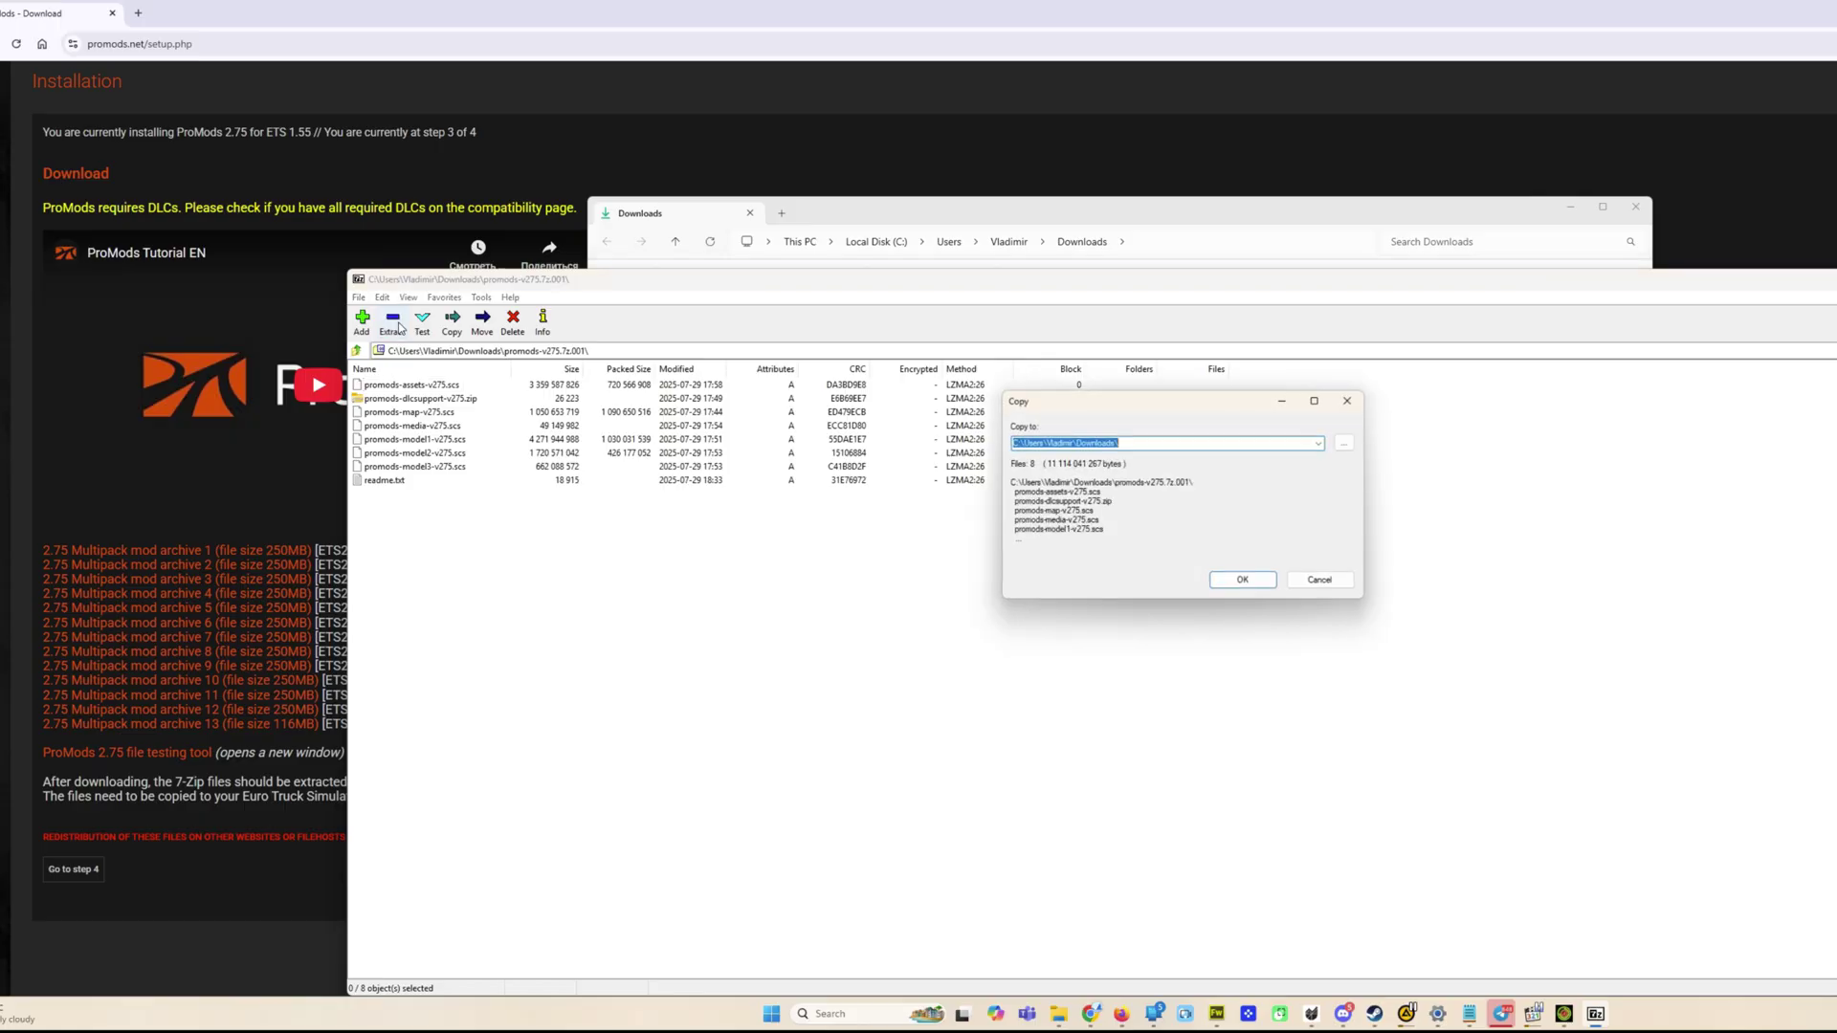
pyautogui.click(1168, 444)
pyautogui.click(1244, 581)
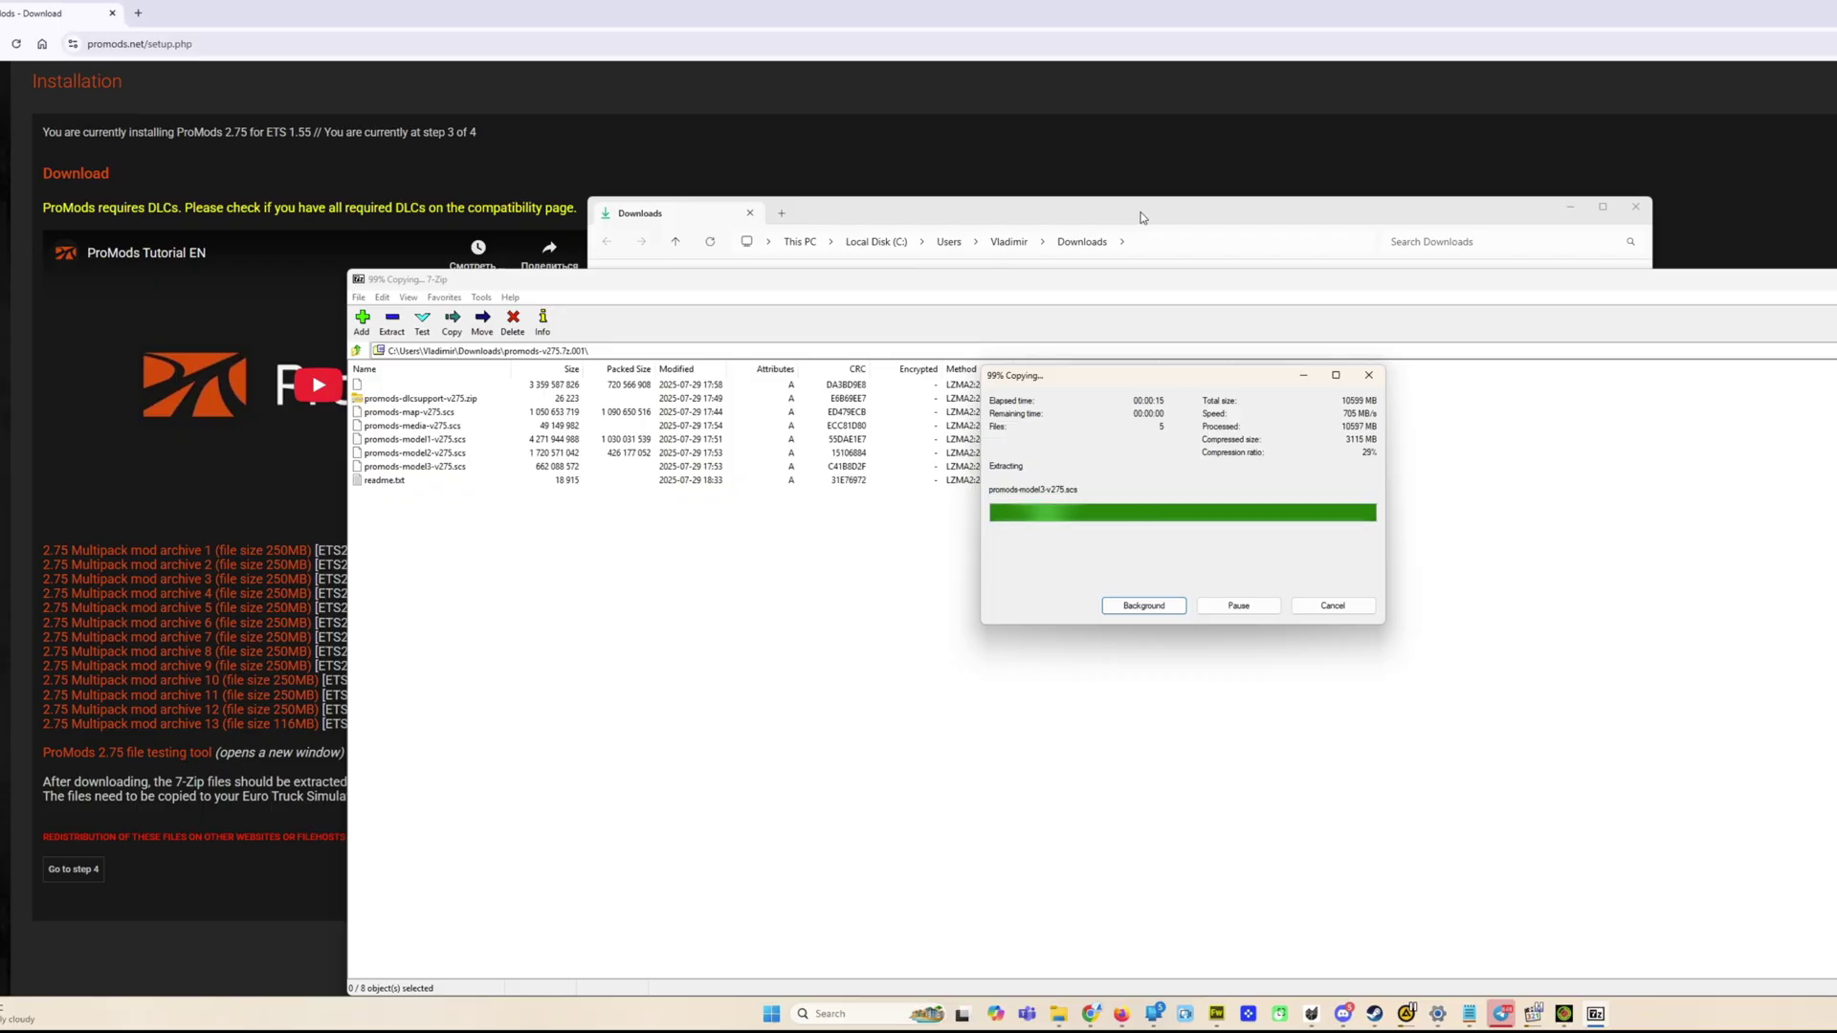
pyautogui.click(1141, 217)
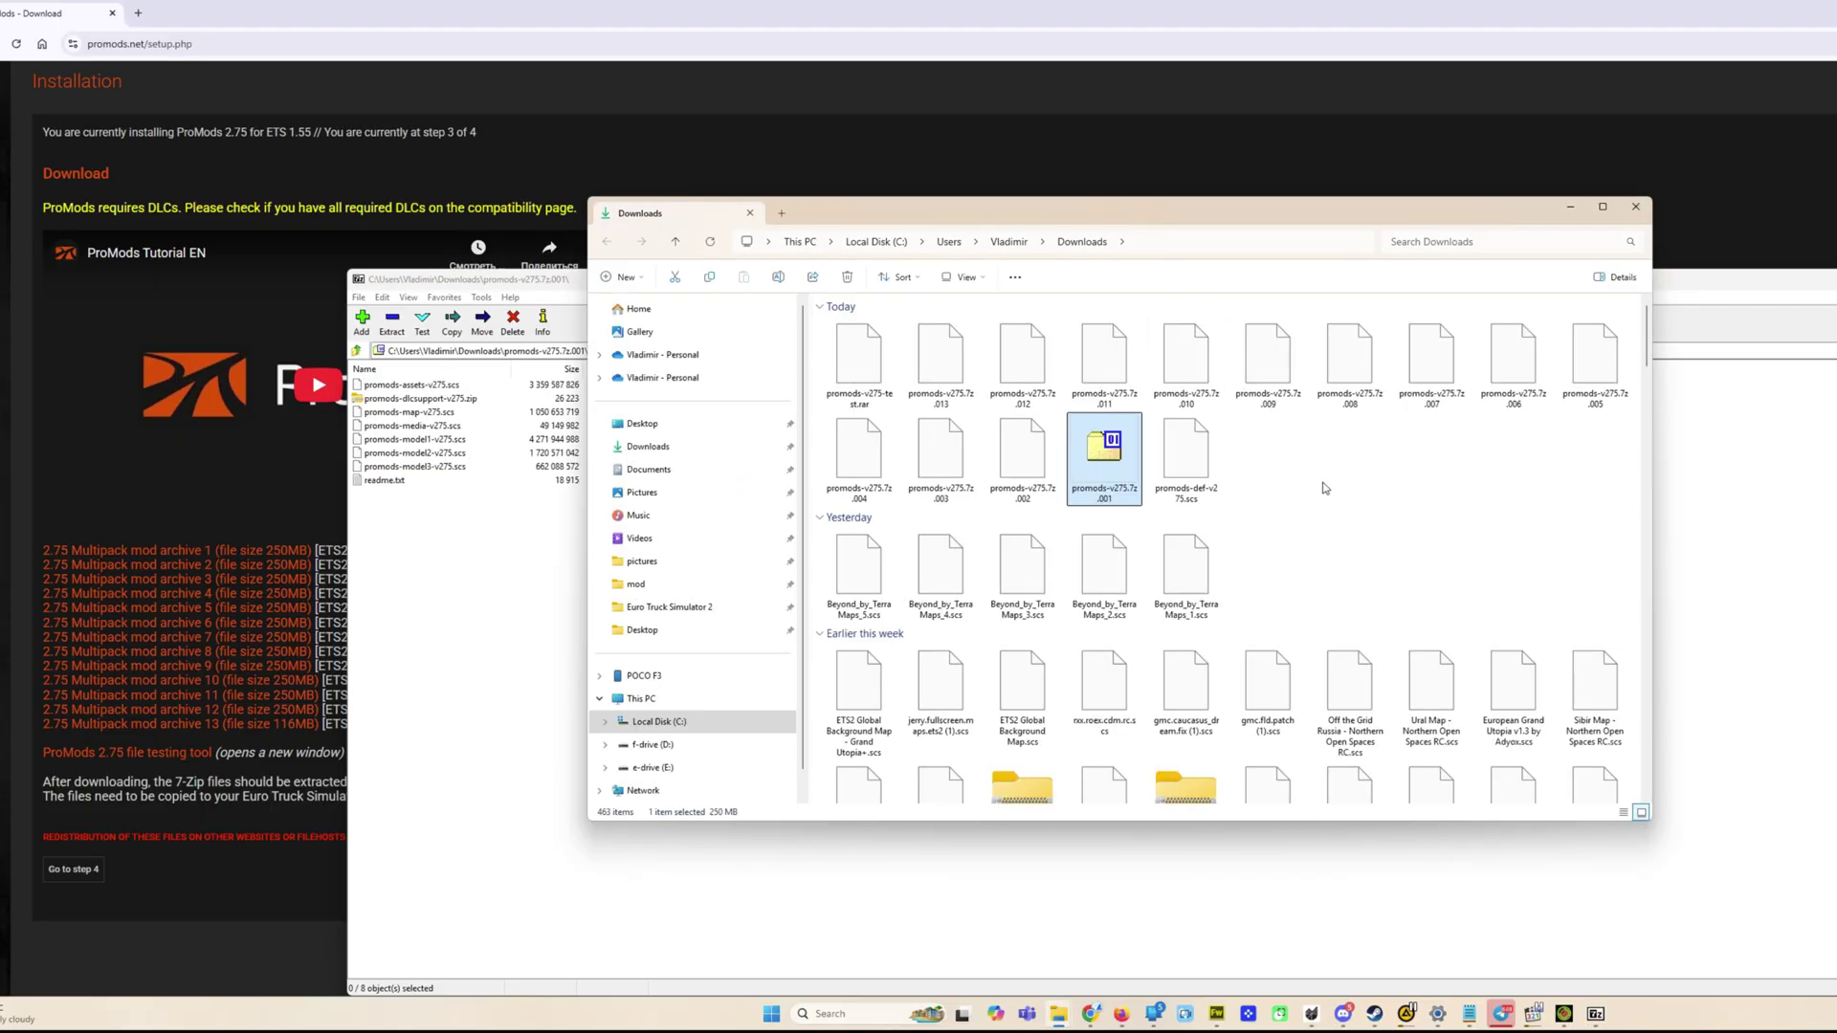
# Step: Refresh Downloads and look inside the newly extracted promods275 folder
pyautogui.rightClick(1364, 473)
pyautogui.click(1447, 667)
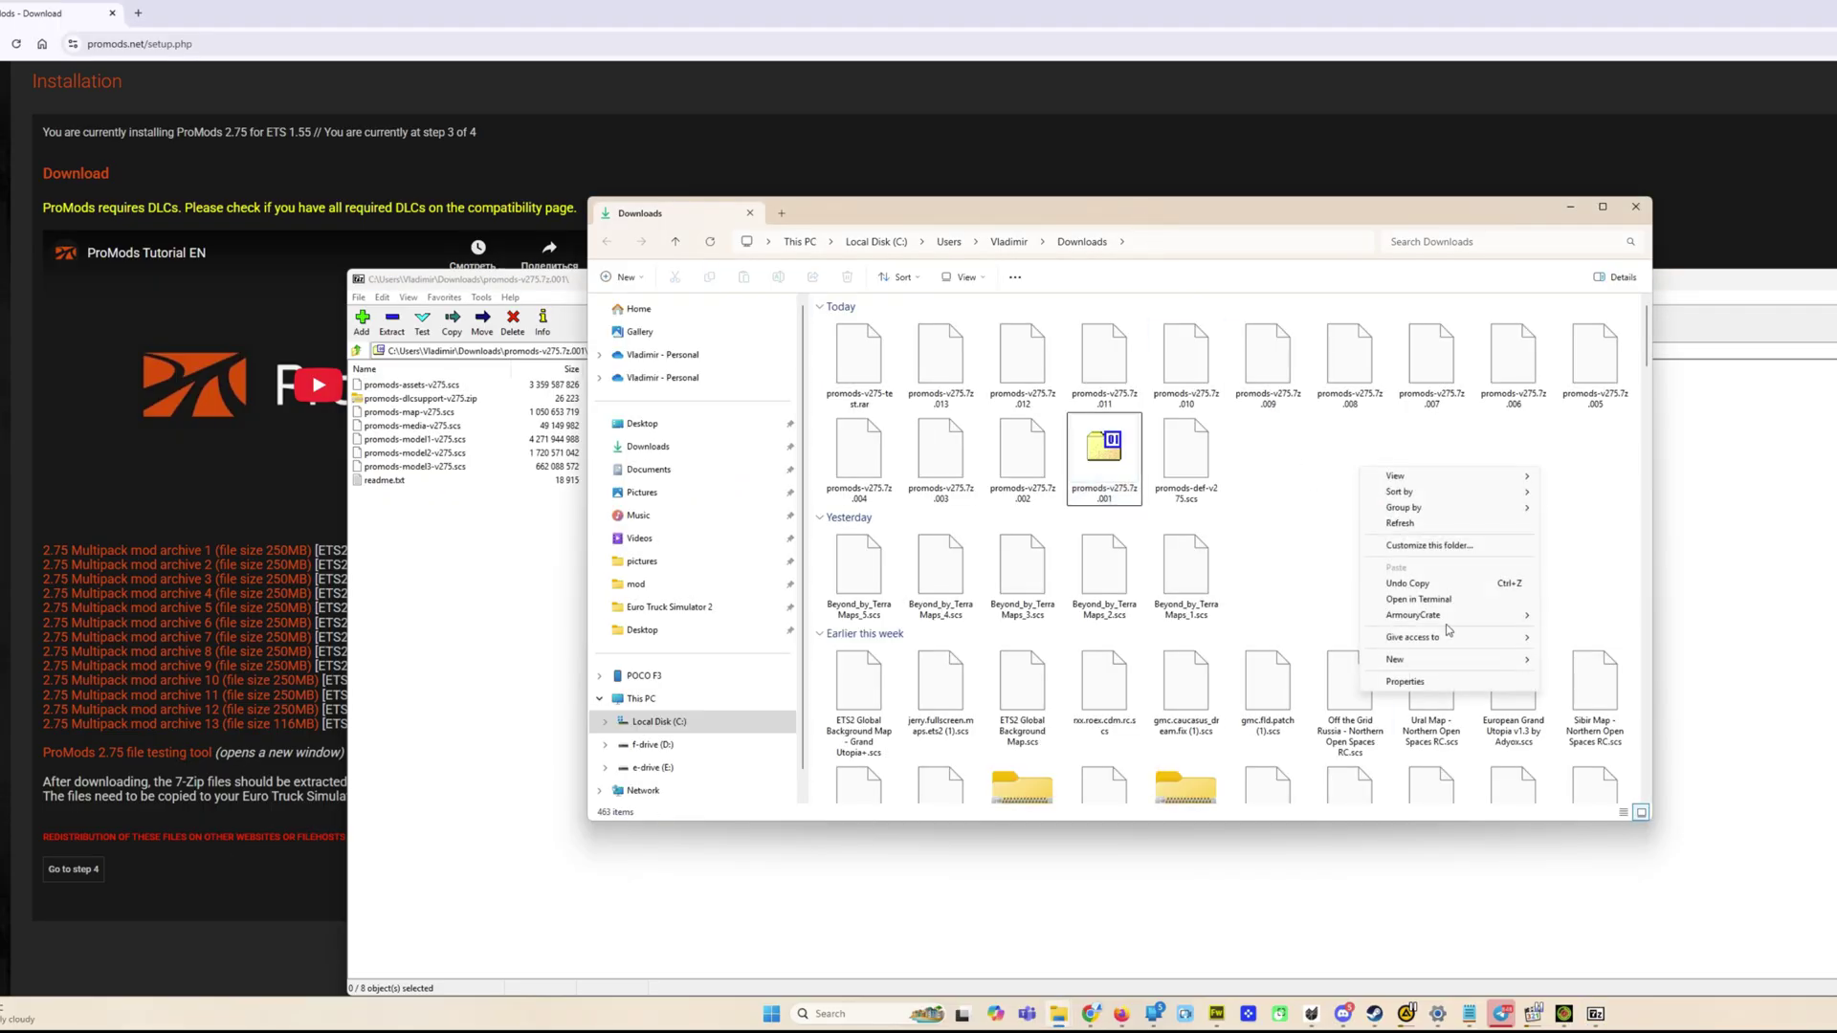
pyautogui.click(1445, 517)
pyautogui.doubleClick(1268, 449)
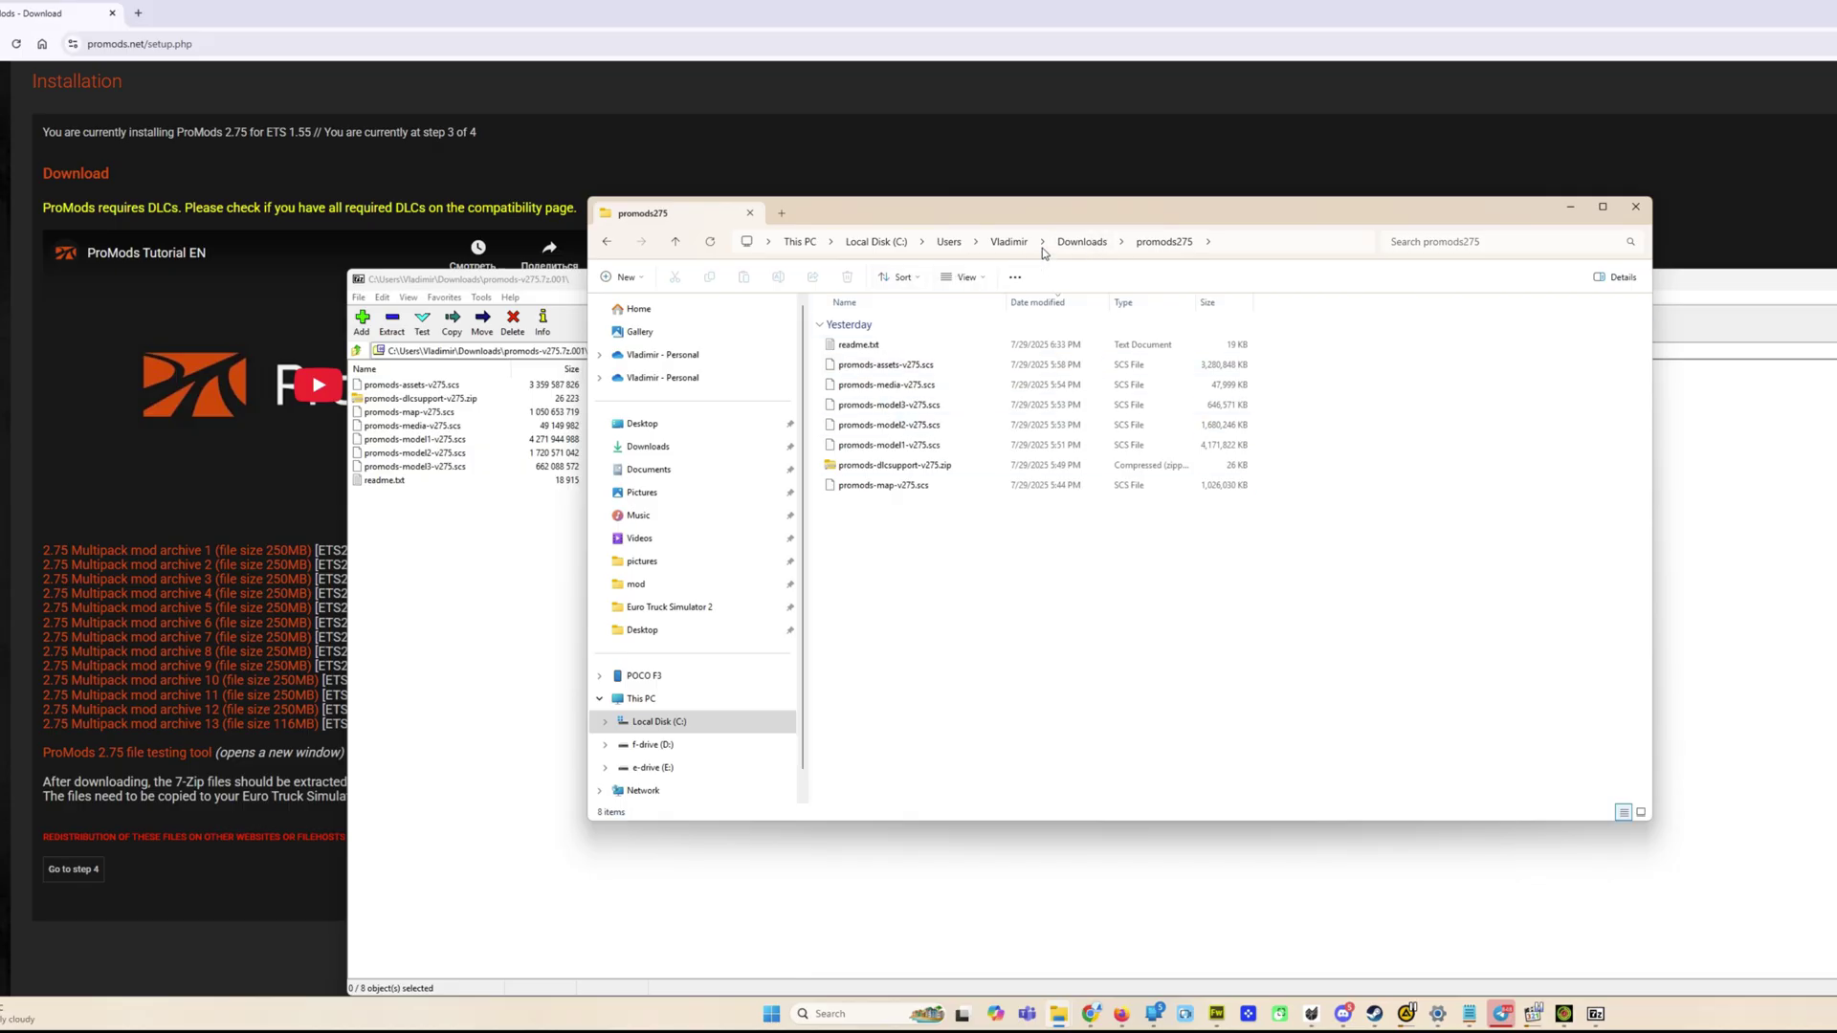
pyautogui.click(1074, 245)
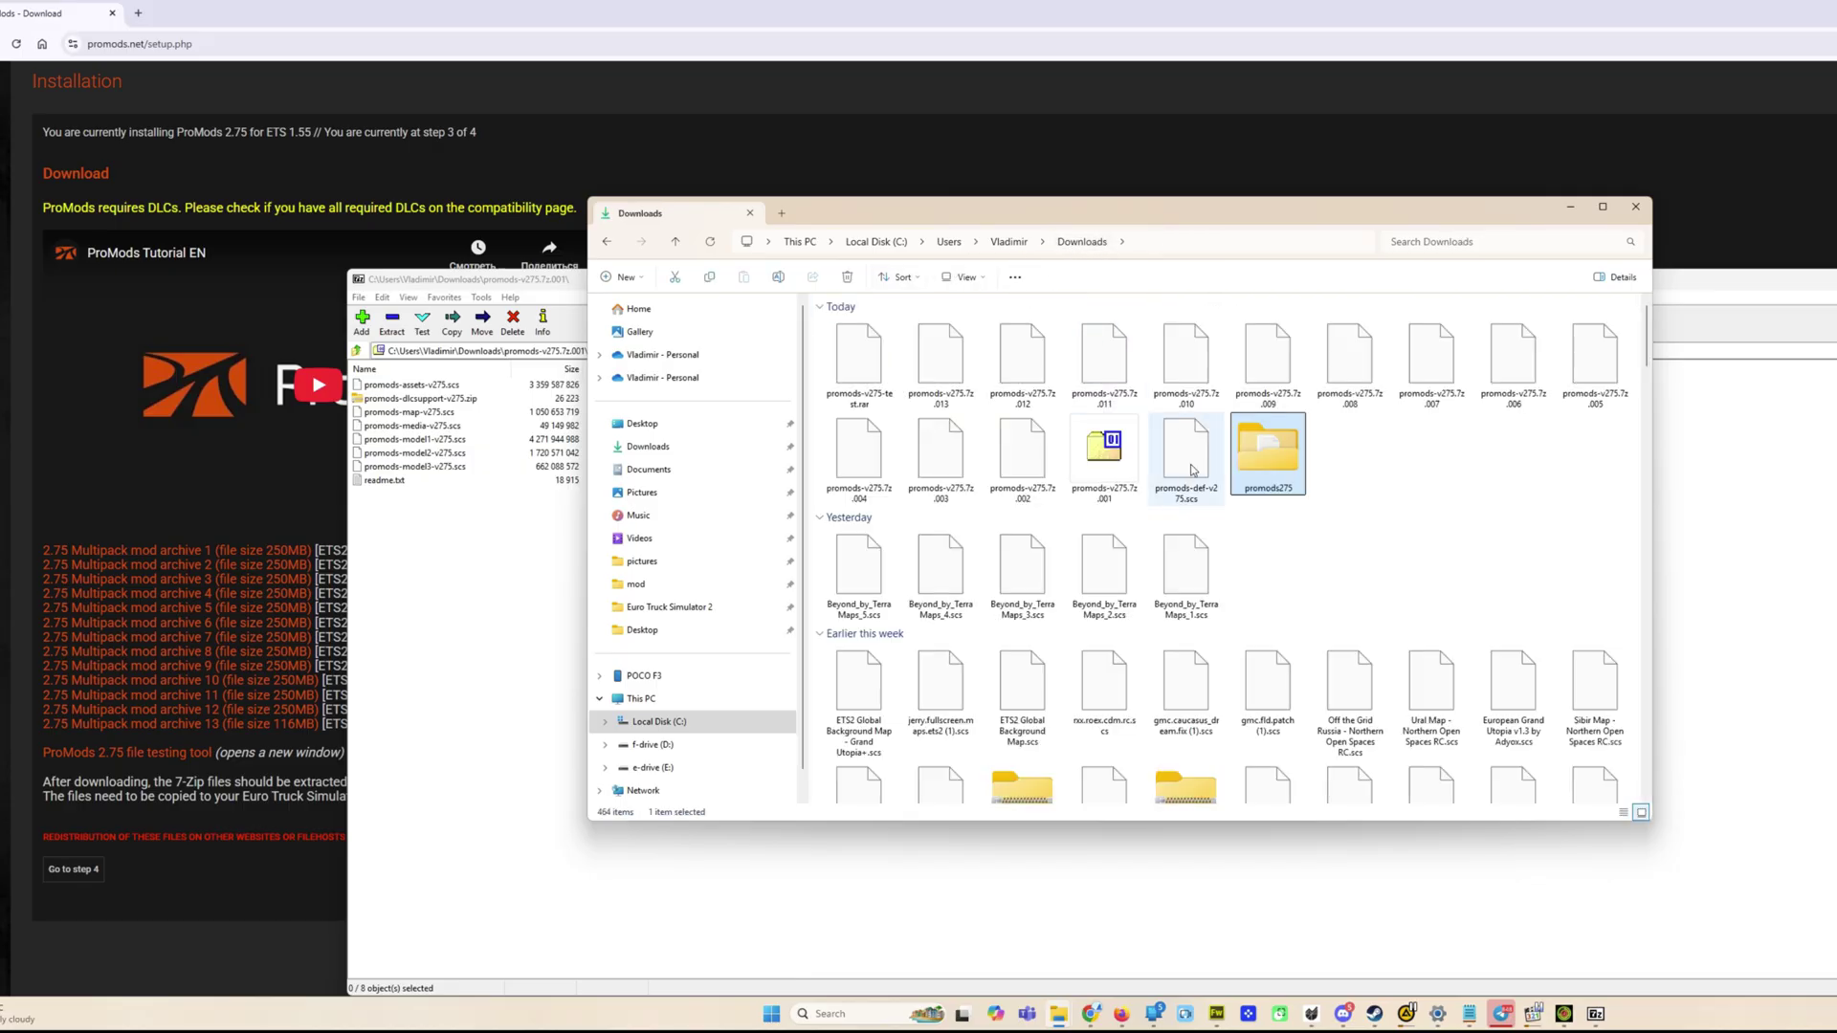
# Step: Move promods-def-v275.scs into the promods275 folder and open it
pyautogui.click(1194, 471)
pyautogui.moveTo(1226, 462); pyautogui.dragTo(1264, 468)
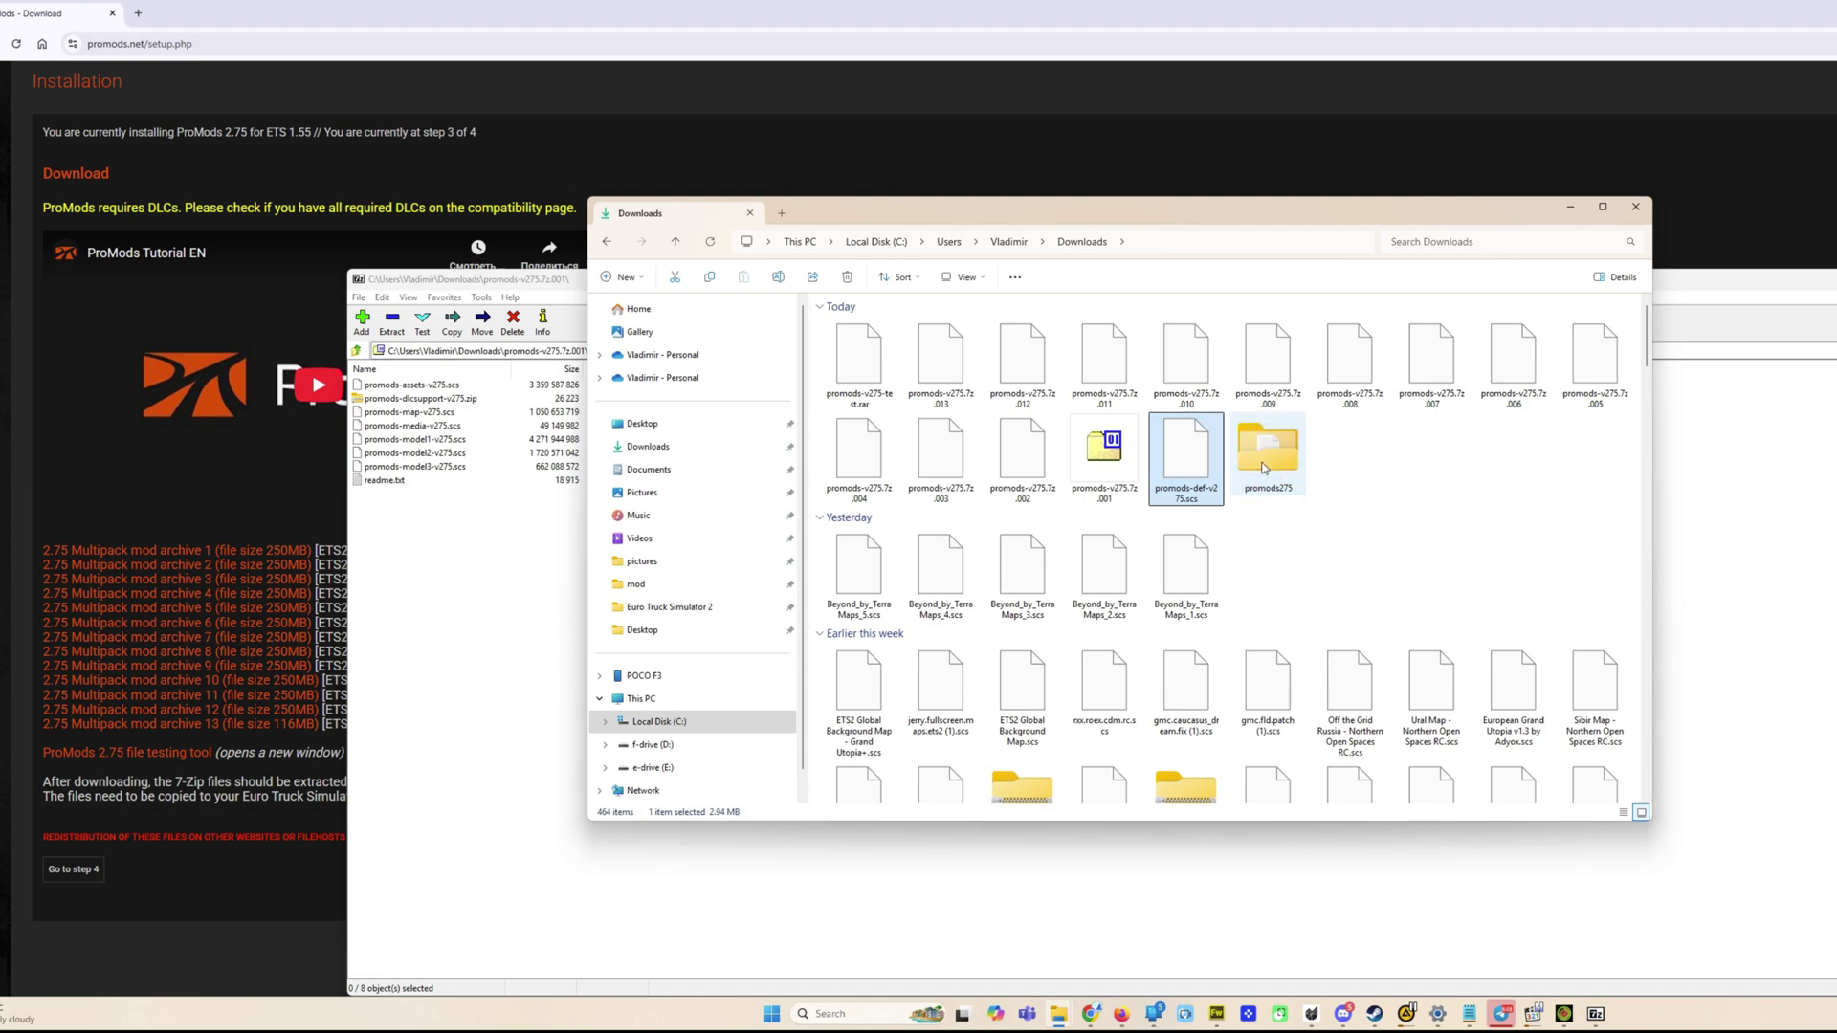
pyautogui.doubleClick(1264, 468)
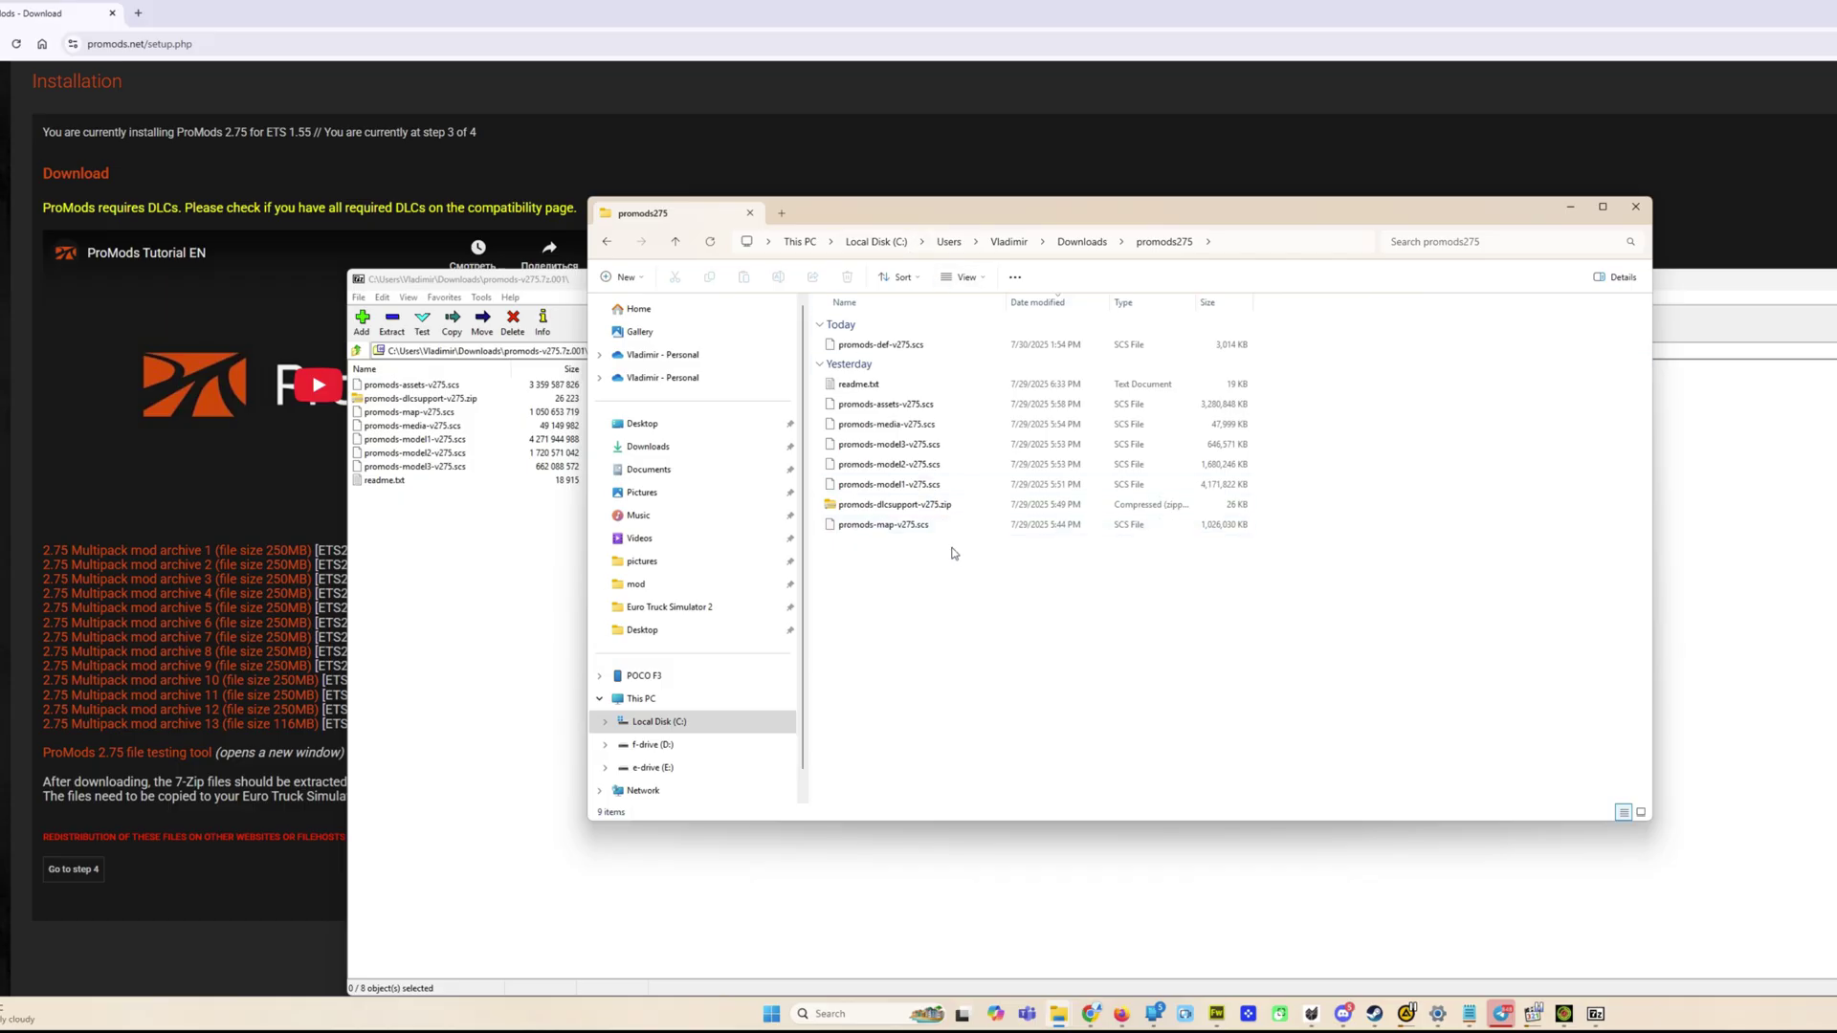
# Step: Copy the ProMods .scs files and promods-dlcsupport-v275.zip into the Euro Truck Simulator 2 mod folder
pyautogui.click(906, 345)
pyautogui.keyDown('ctrl'); pyautogui.click(910, 404); pyautogui.keyUp('ctrl')
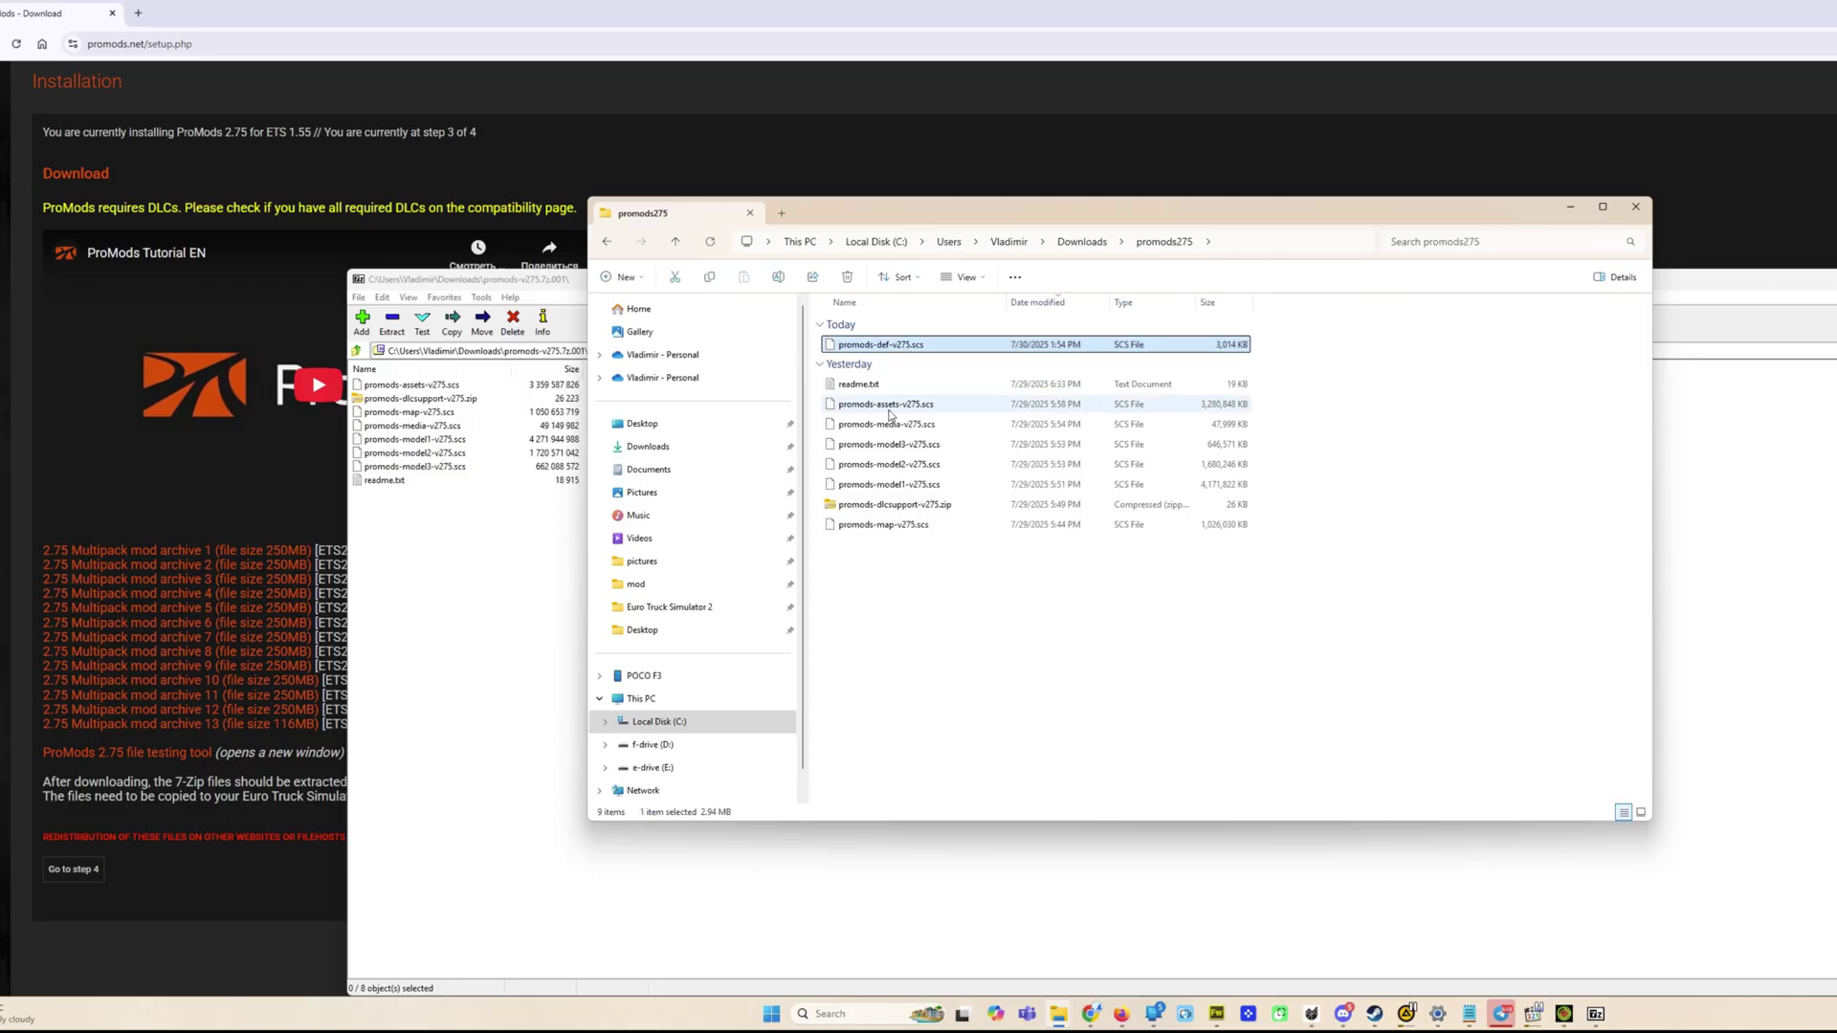
pyautogui.keyDown('ctrl'); pyautogui.click(909, 424); pyautogui.keyUp('ctrl')
pyautogui.keyDown('ctrl'); pyautogui.click(914, 444); pyautogui.keyUp('ctrl')
pyautogui.keyDown('ctrl'); pyautogui.click(919, 464); pyautogui.keyUp('ctrl')
pyautogui.keyDown('ctrl'); pyautogui.click(923, 484); pyautogui.keyUp('ctrl')
pyautogui.keyDown('ctrl'); pyautogui.click(933, 525); pyautogui.keyUp('ctrl')
pyautogui.keyDown('ctrl'); pyautogui.click(947, 507); pyautogui.keyUp('ctrl')
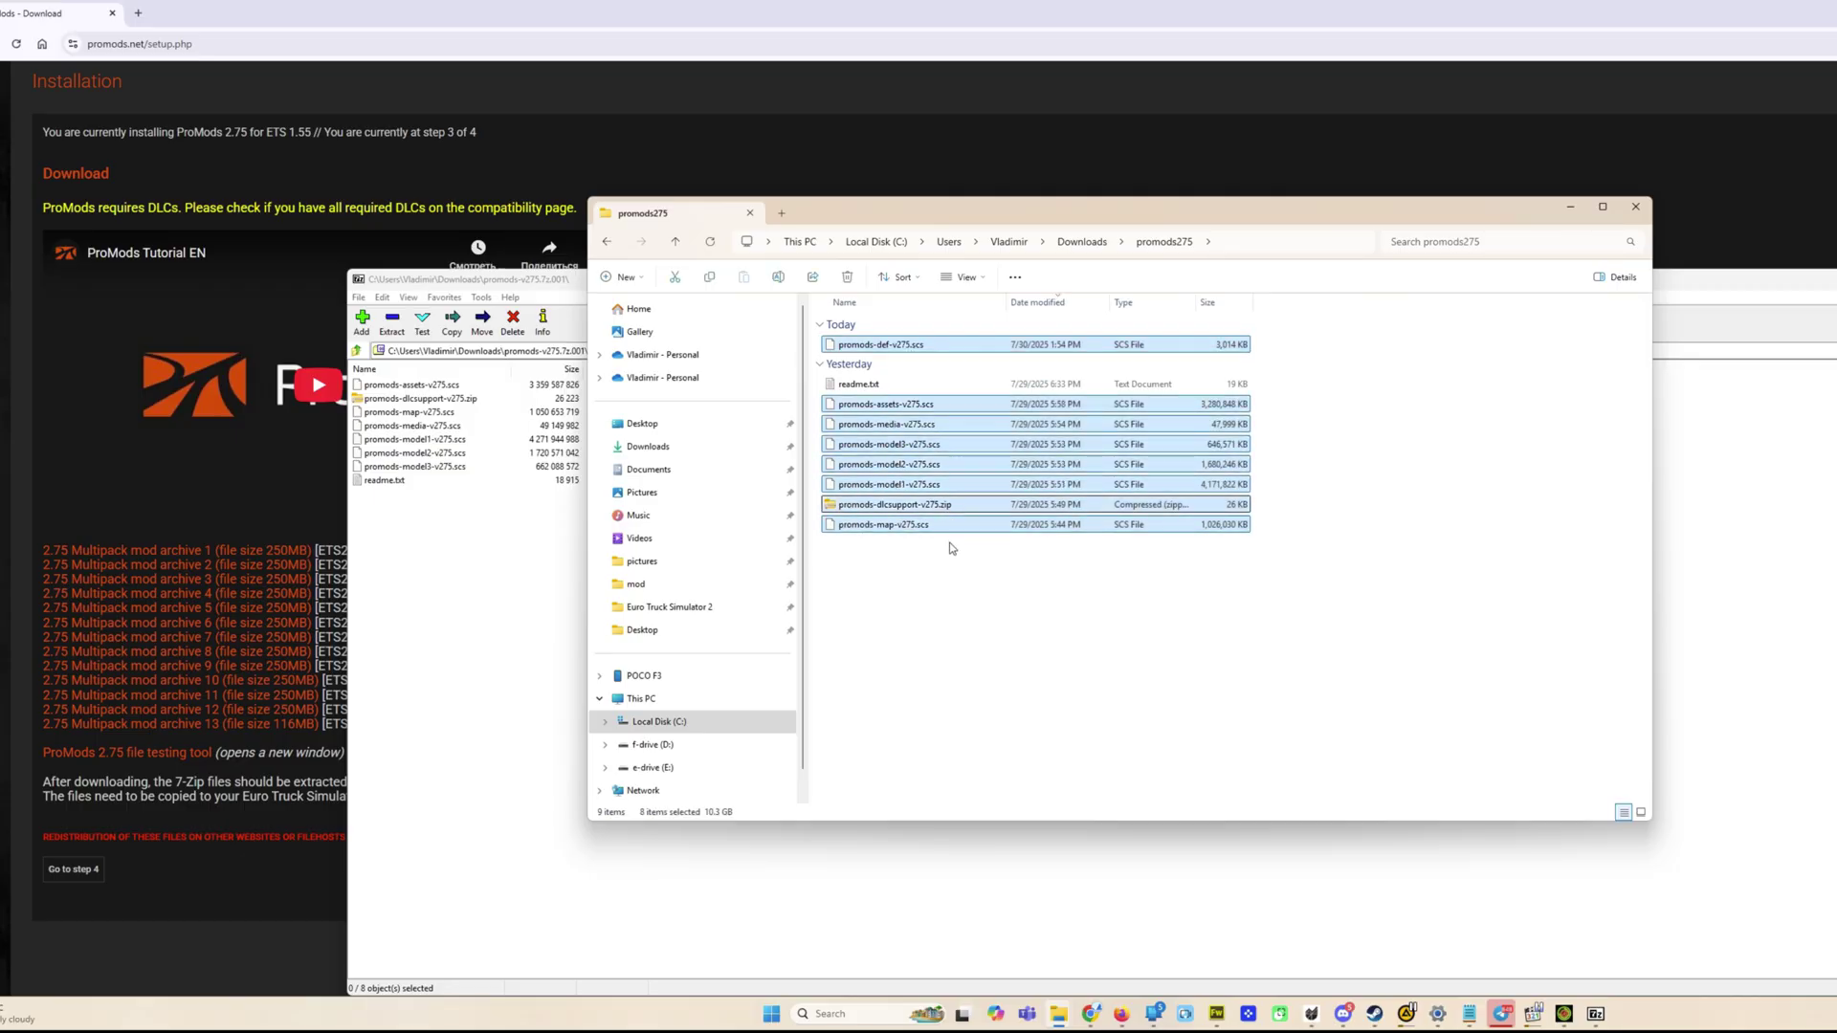
pyautogui.moveTo(1058, 1014)
pyautogui.click(888, 947)
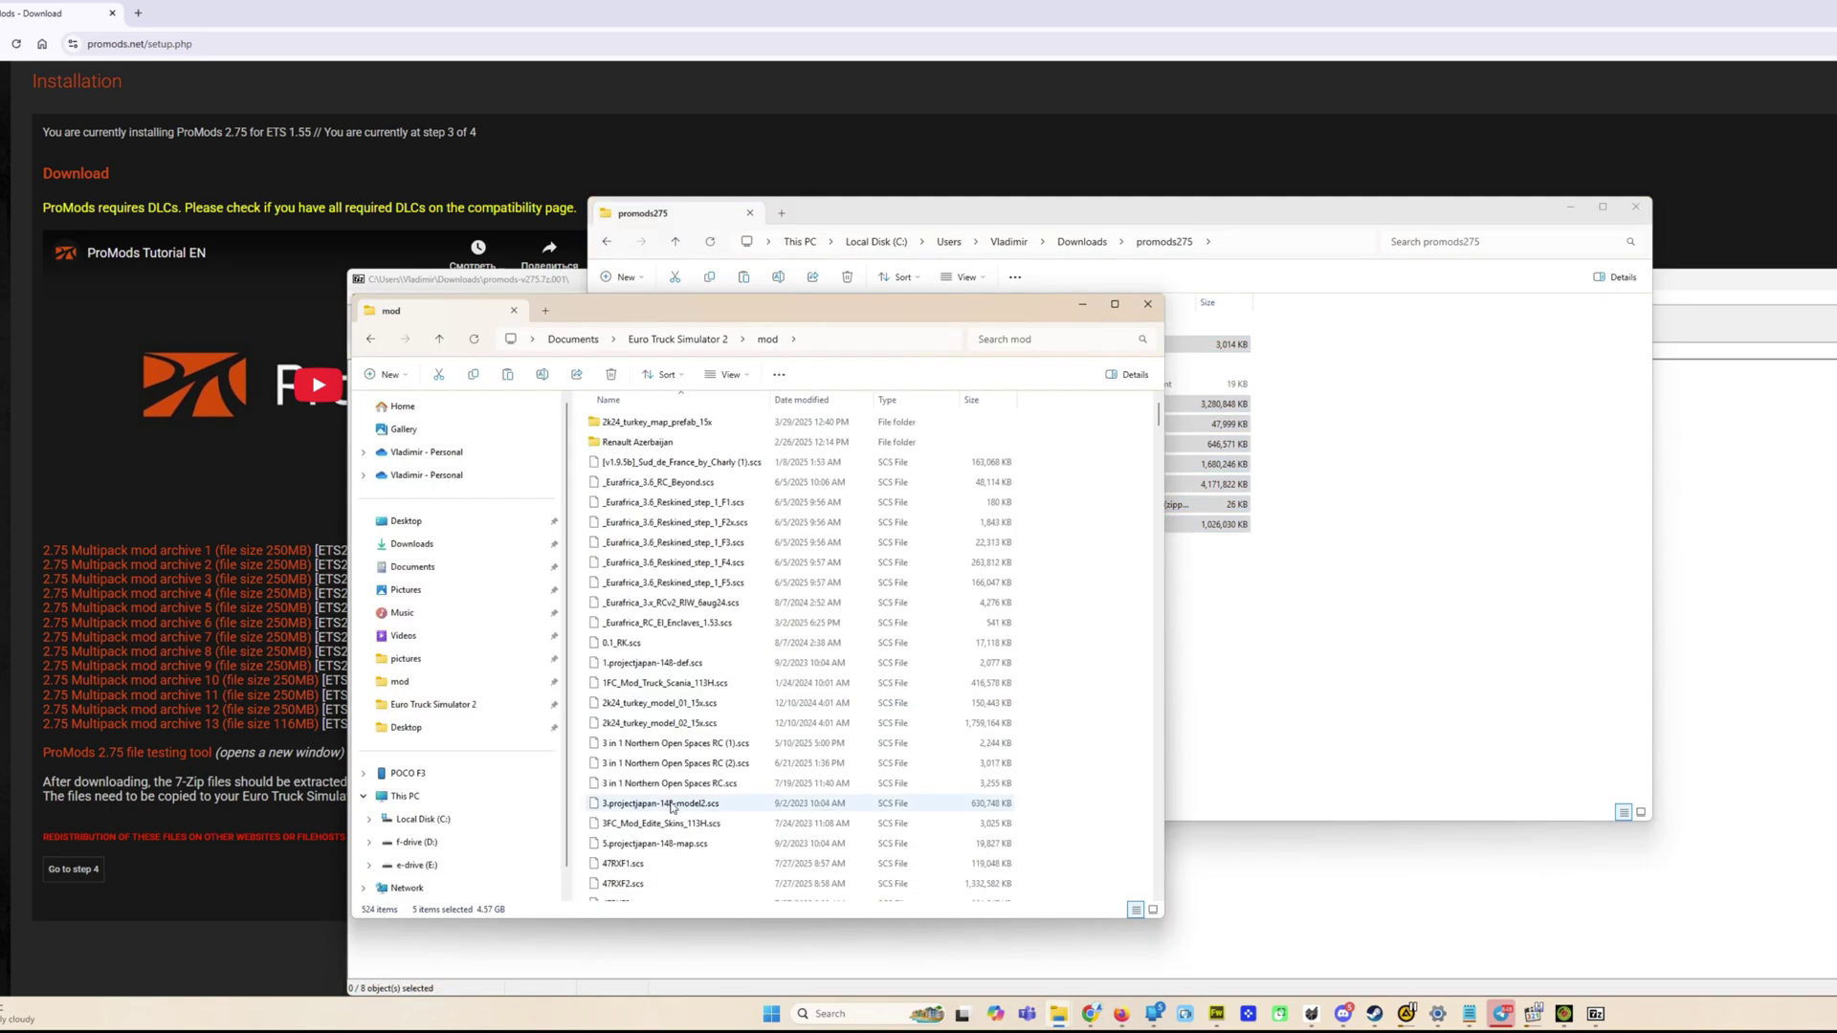
pyautogui.rightClick(1074, 554)
pyautogui.click(1092, 568)
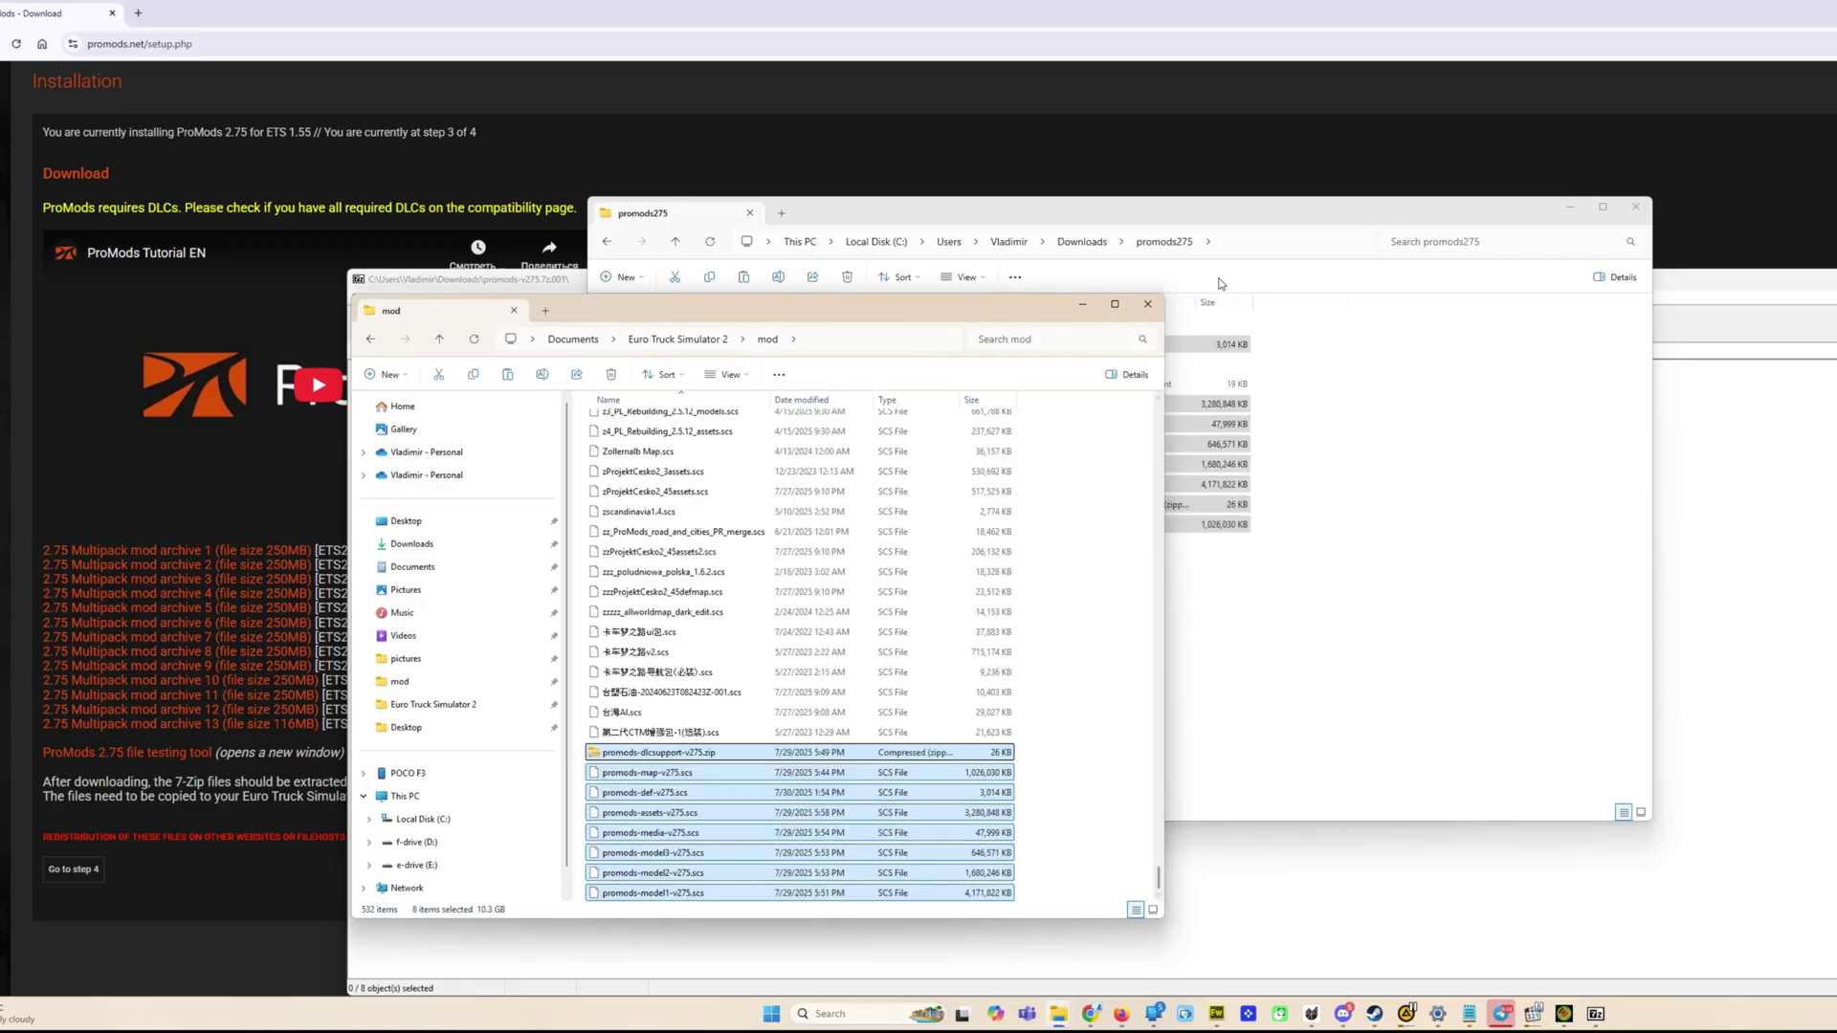
# Step: Return the promods275 window to Downloads, minimize it, and go back to the installation page
pyautogui.click(1221, 283)
pyautogui.click(1101, 246)
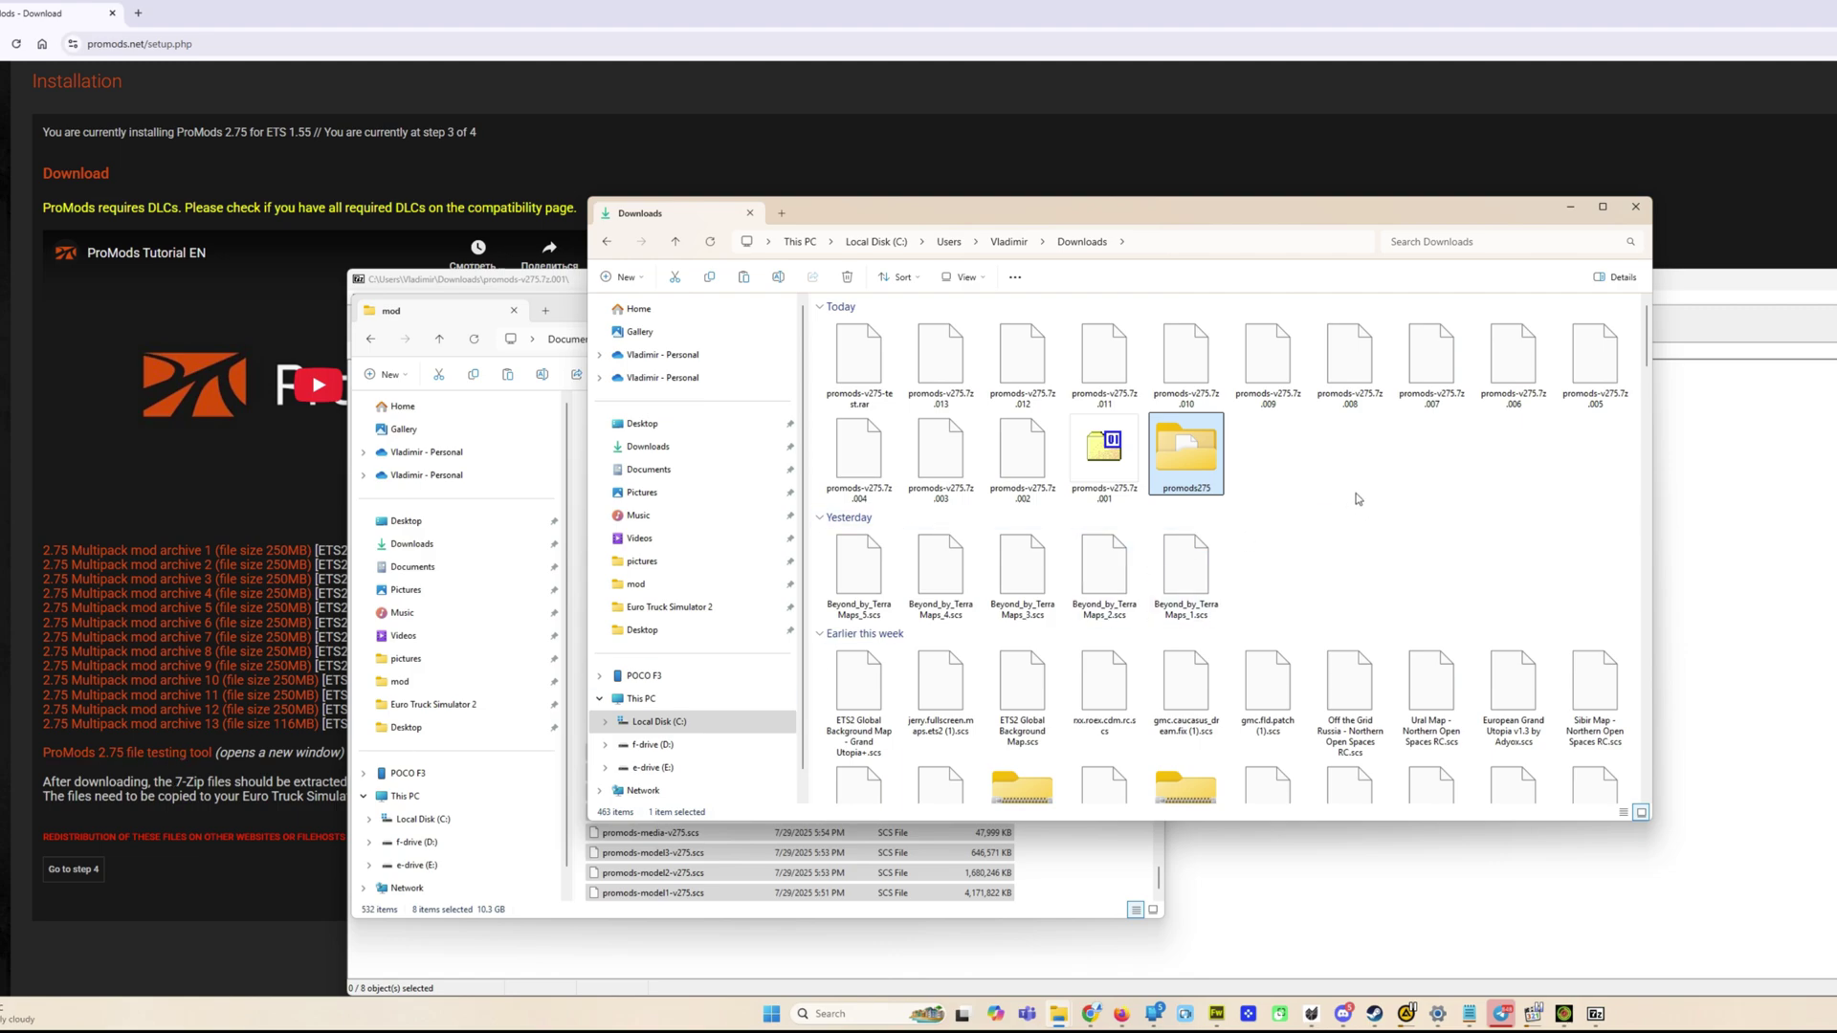
pyautogui.click(1572, 208)
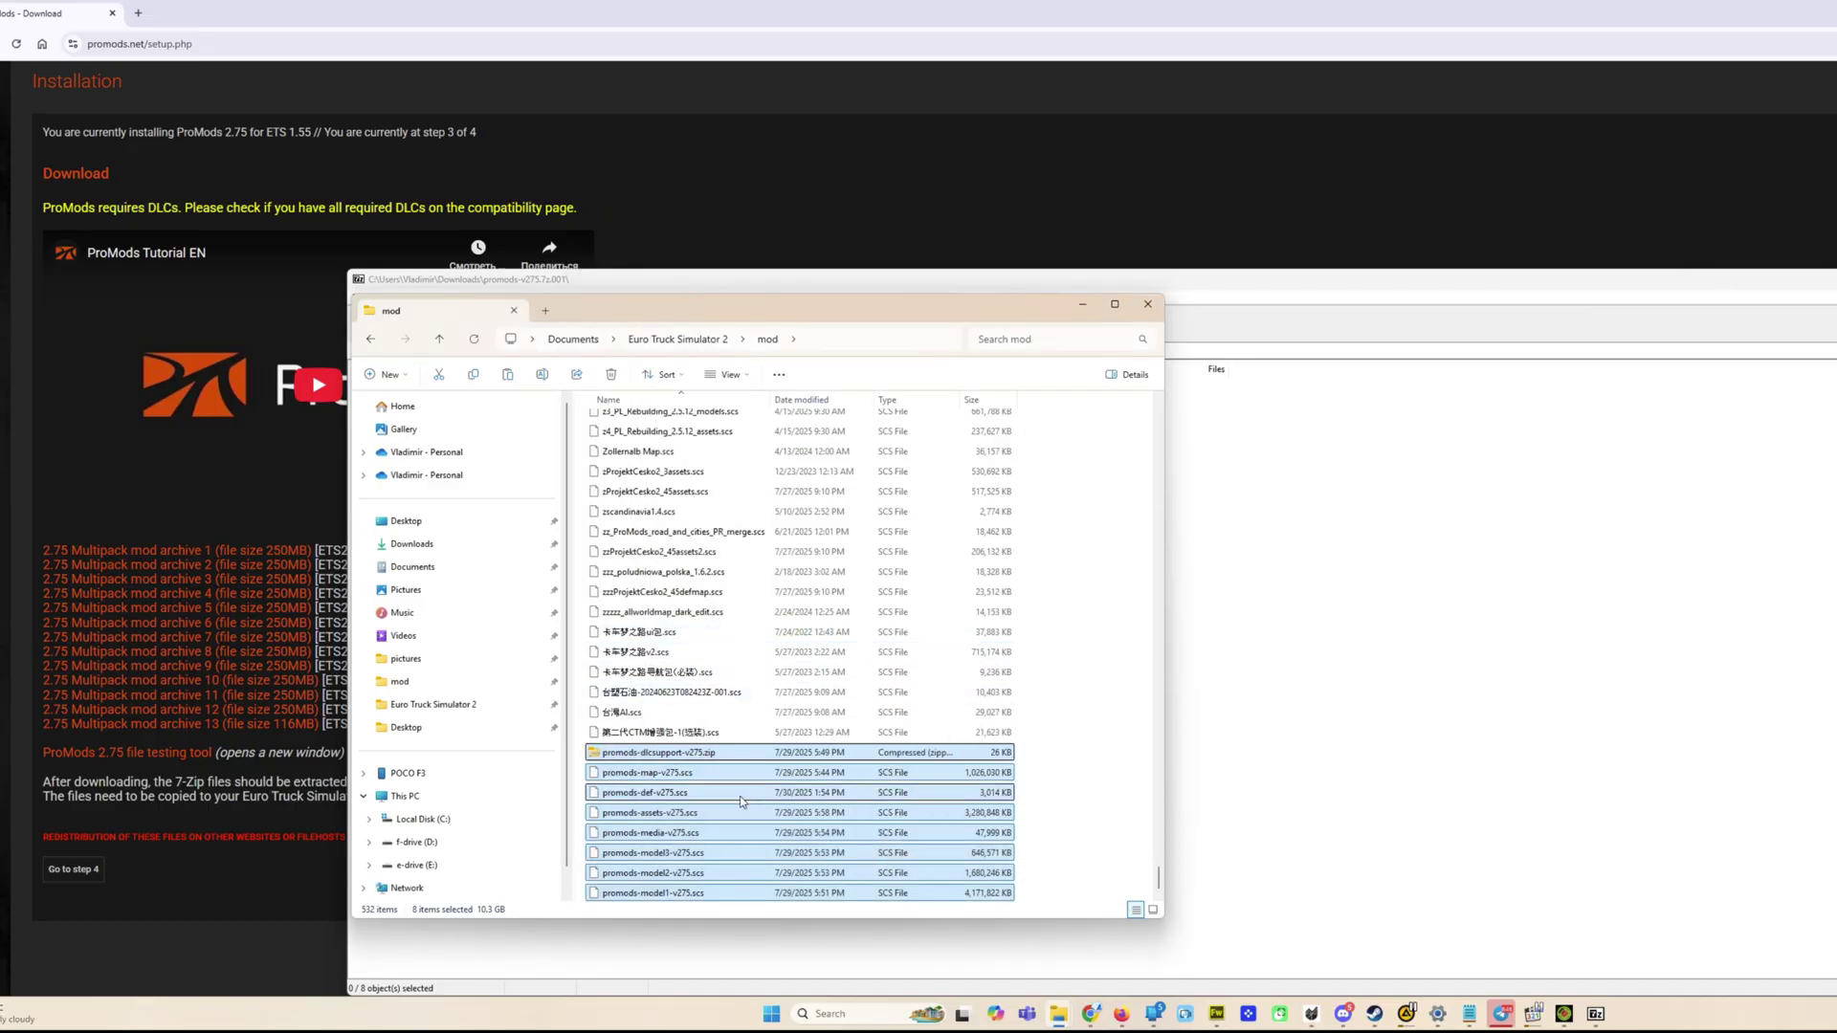
pyautogui.click(304, 453)
# Step: From the ProMods Add-ons page, download the Middle-East Add-On Pack v2.75
pyautogui.scroll(3, 668, 402)
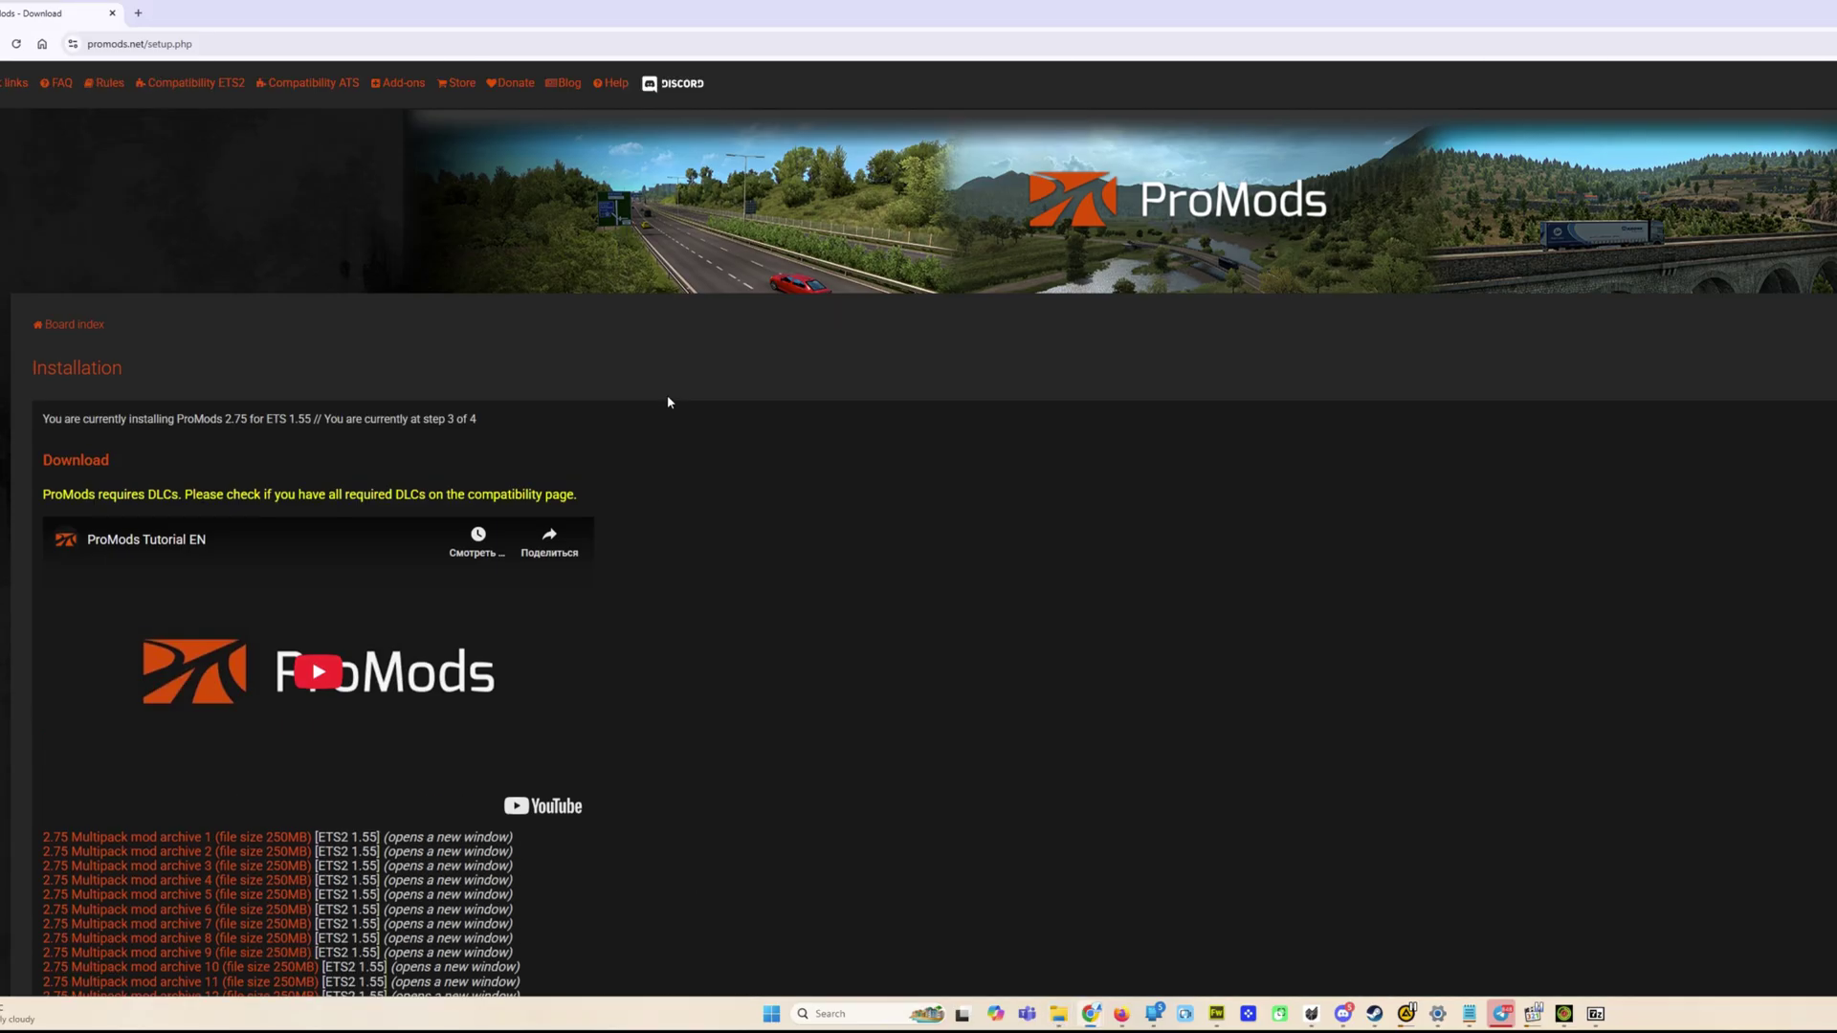
pyautogui.click(392, 83)
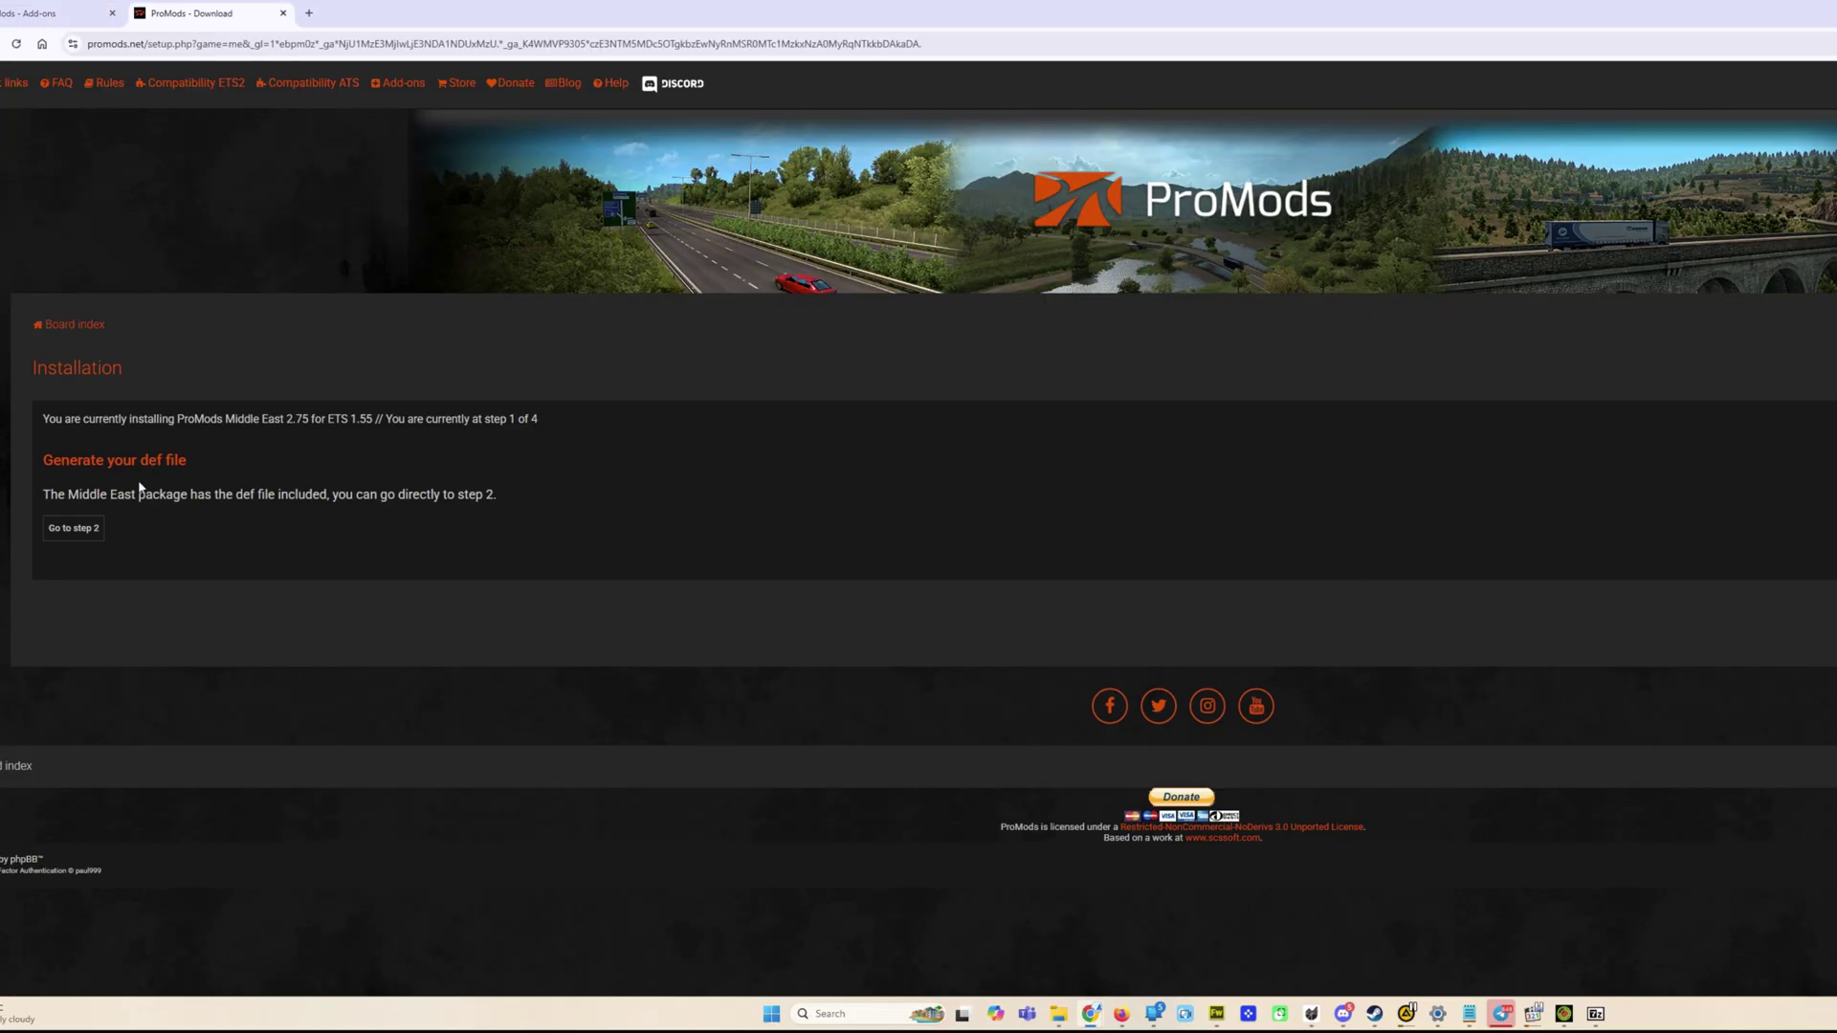
pyautogui.click(79, 535)
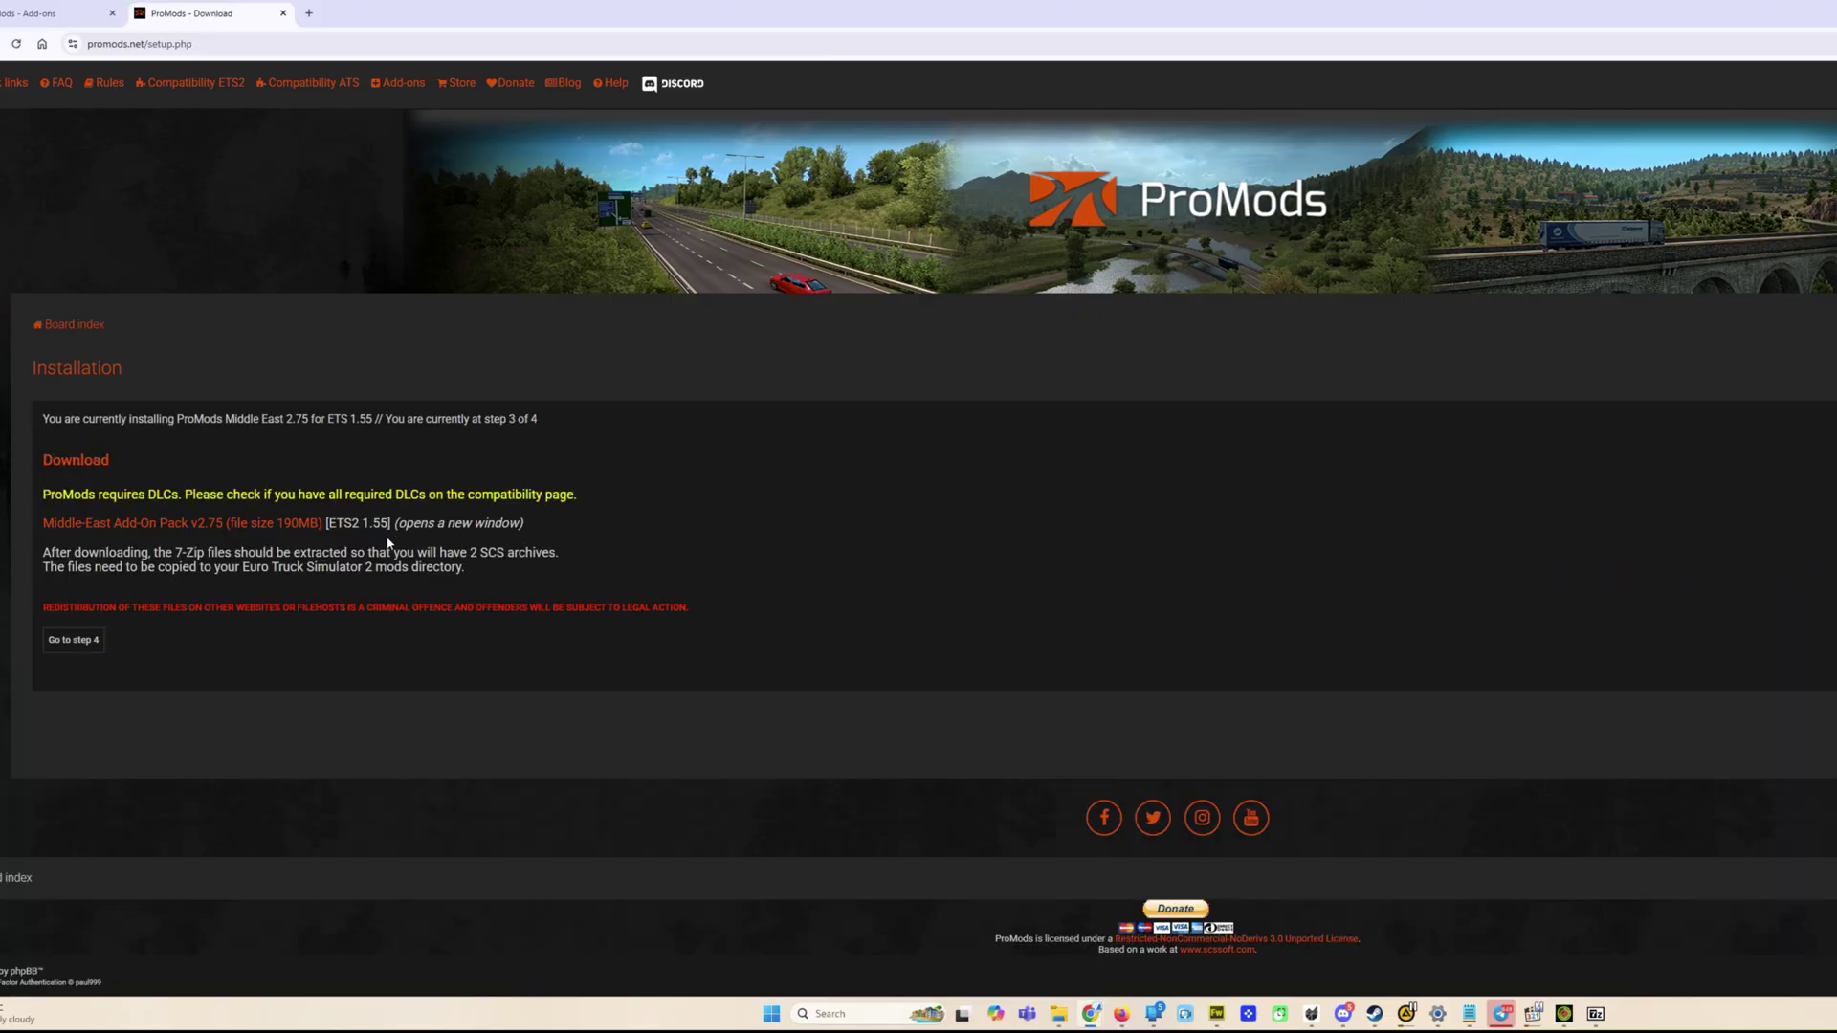
pyautogui.click(226, 526)
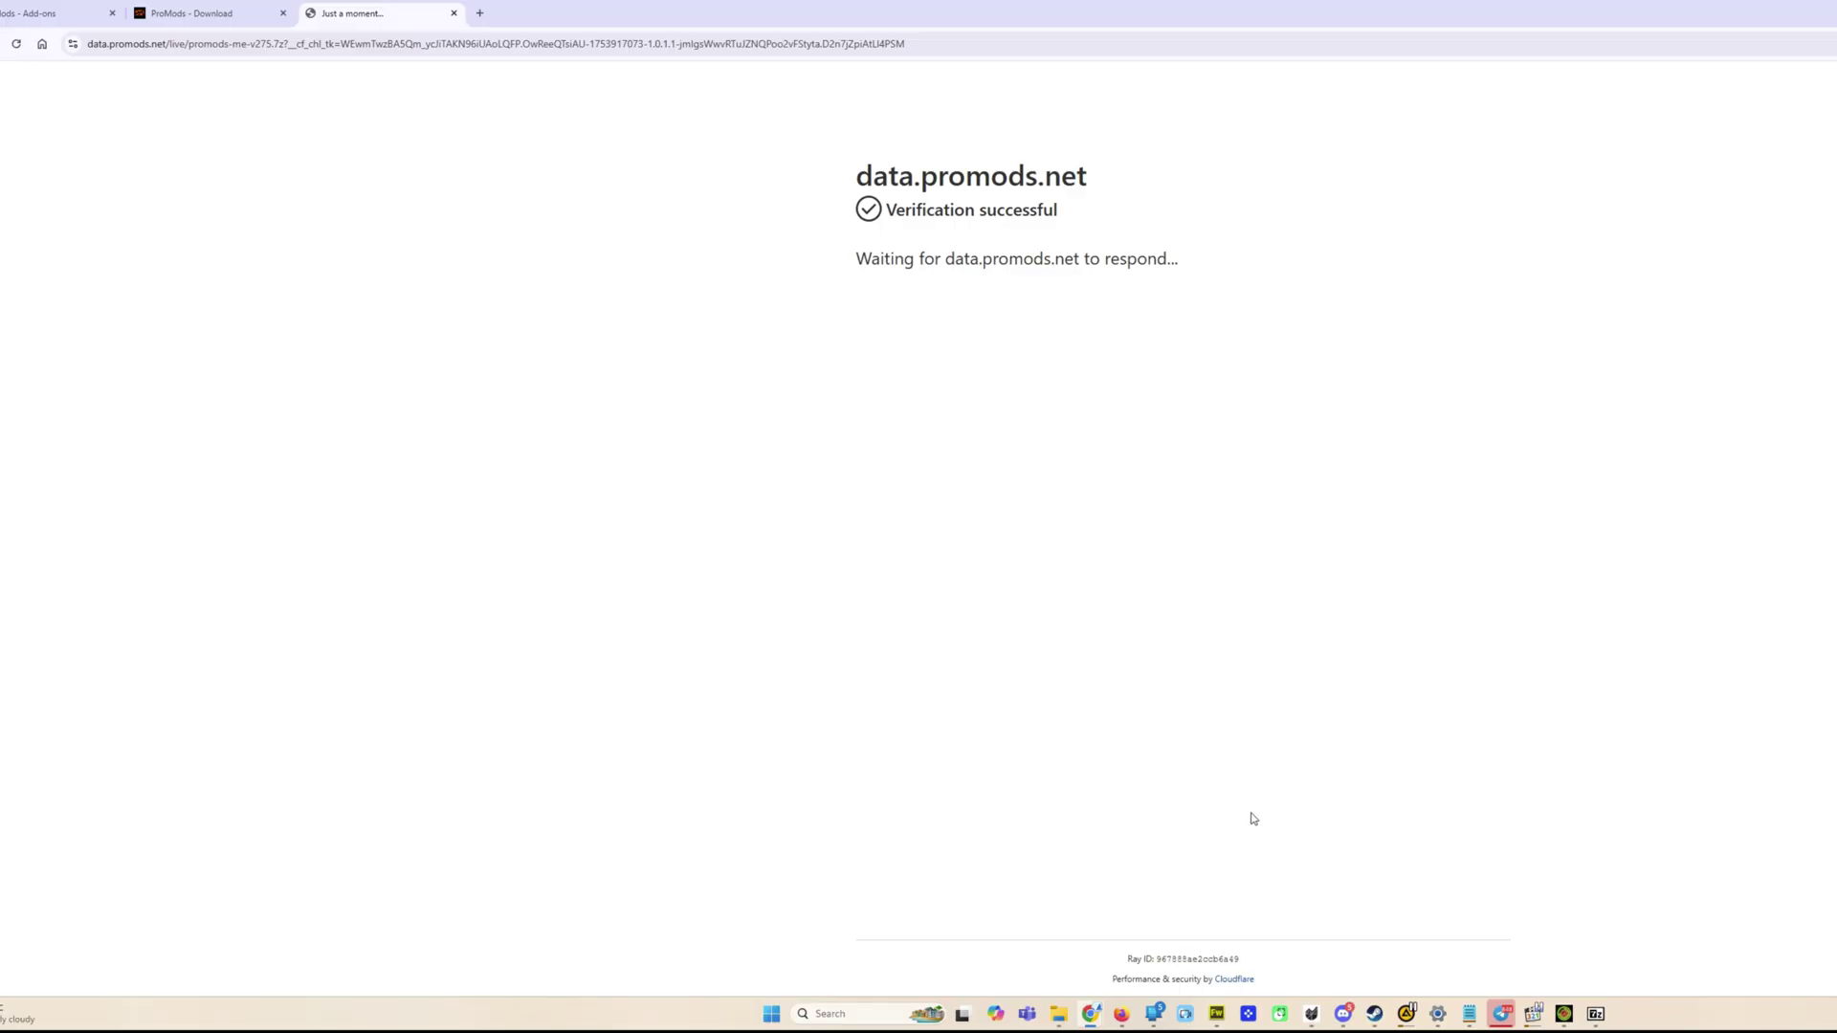
pyautogui.moveTo(1091, 1023)
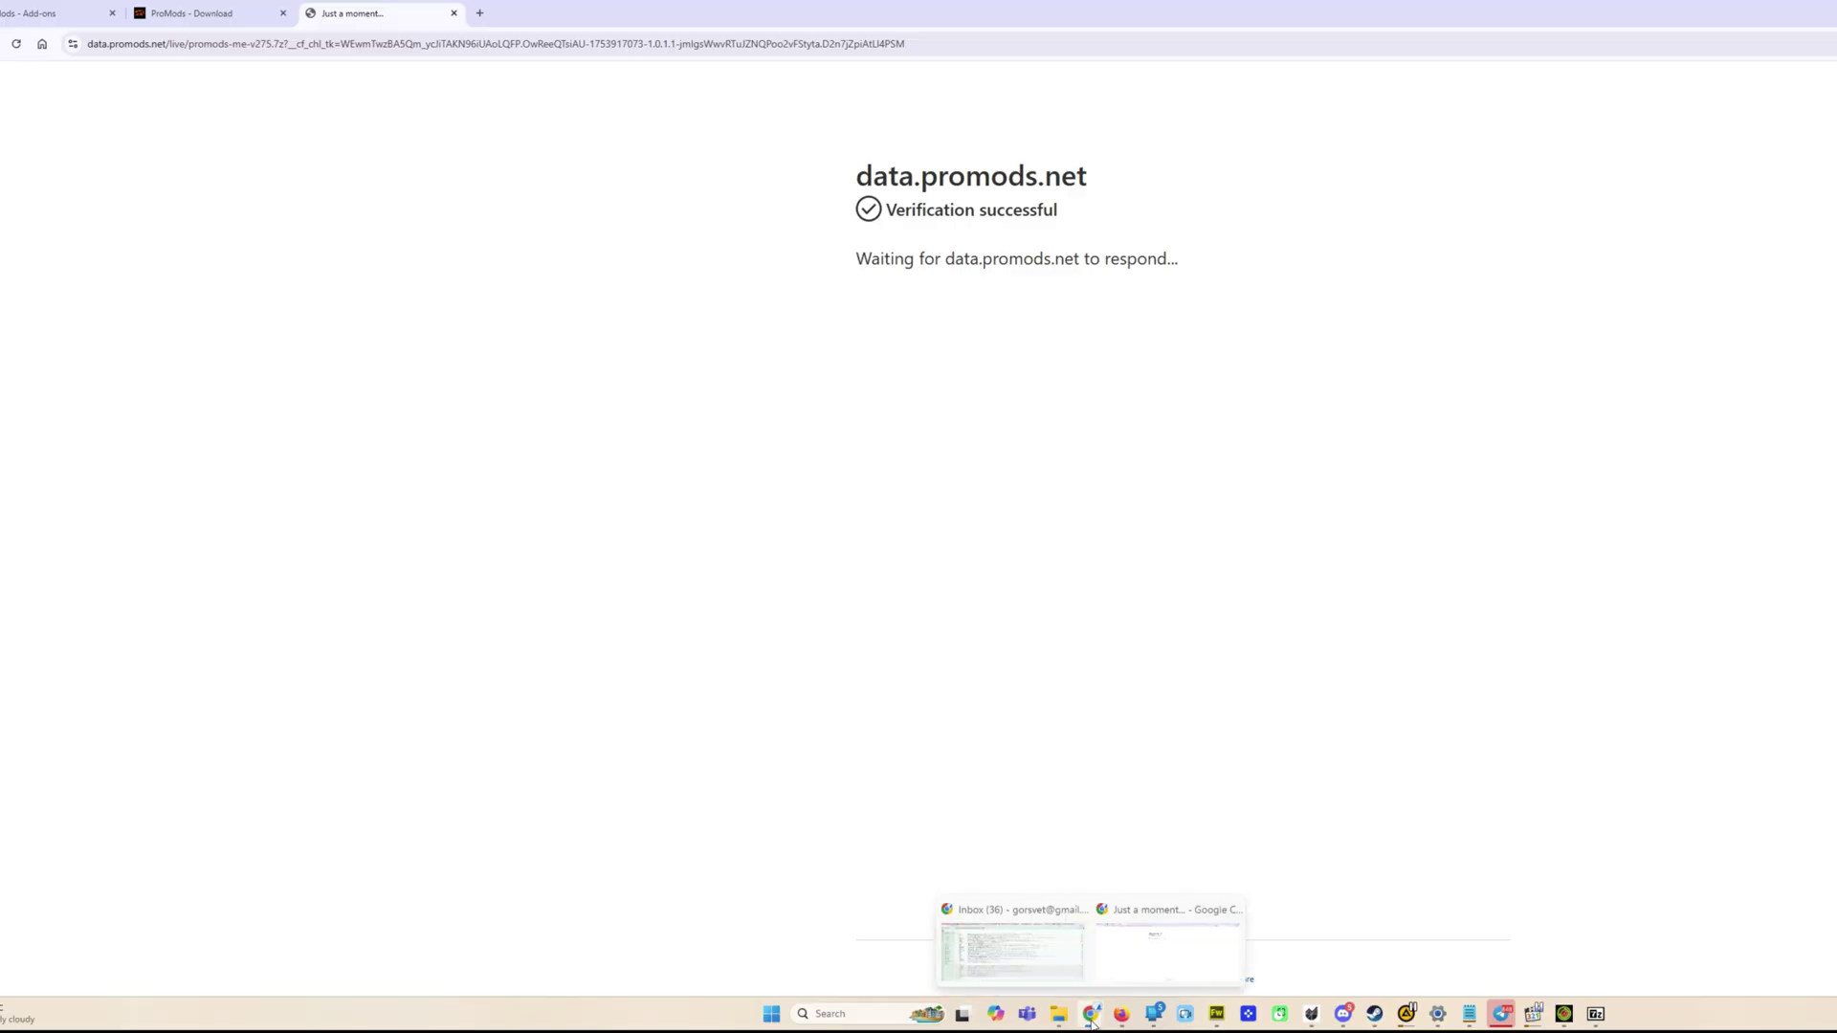
pyautogui.click(1142, 954)
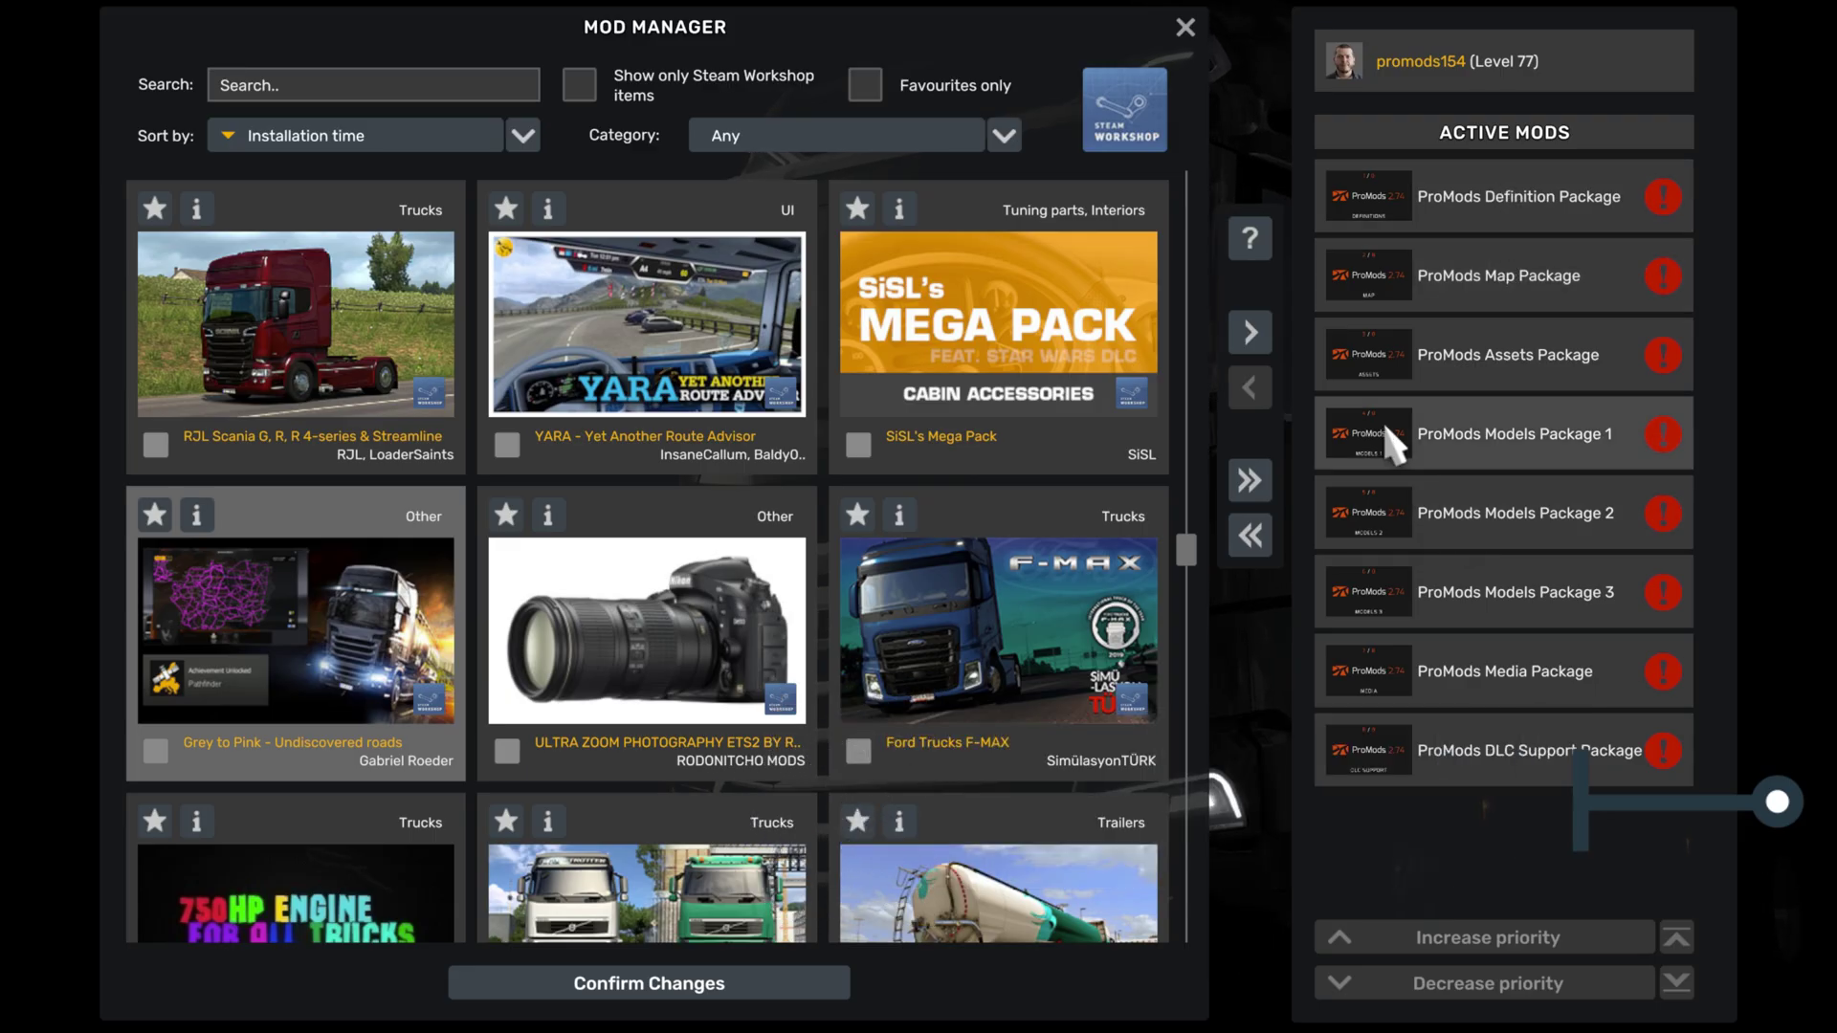
# Step: Activate the ProMods 2.75 DLC Support Package at the bottom of the load order
pyautogui.moveTo(1189, 555); pyautogui.dragTo(1189, 178)
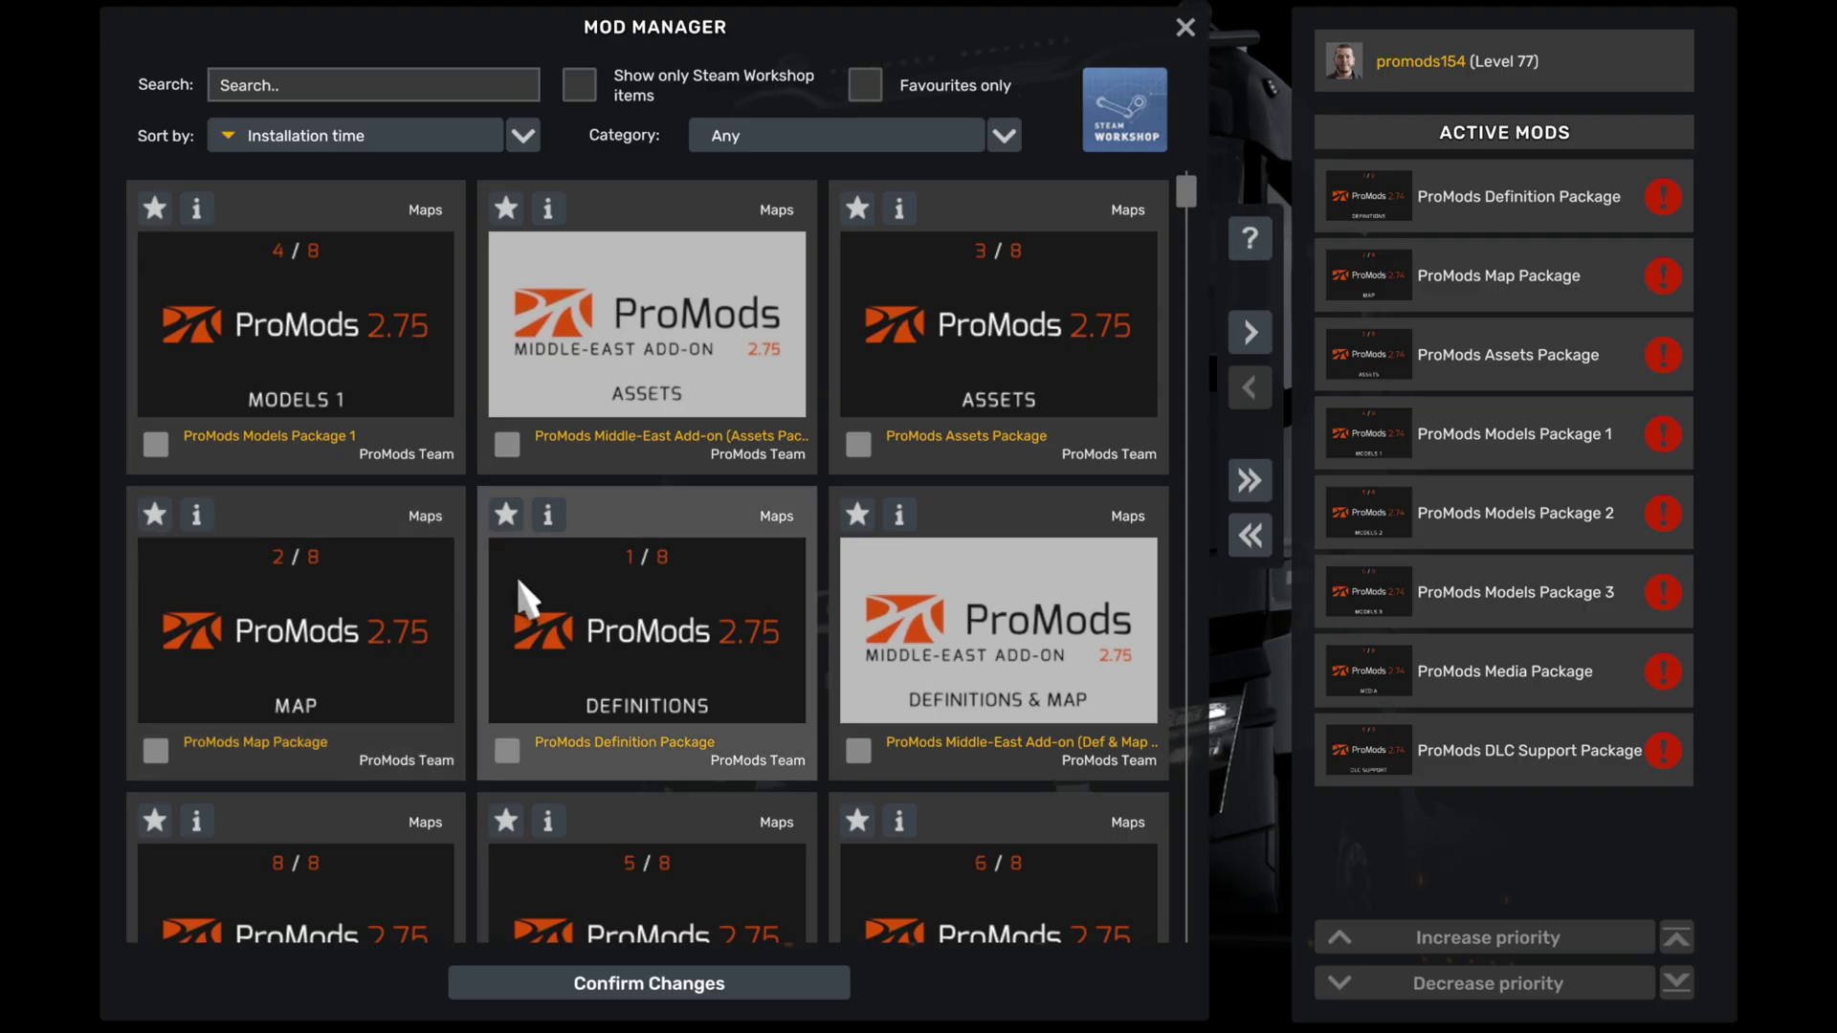
pyautogui.scroll(-2, 695, 594)
pyautogui.scroll(1, 695, 612)
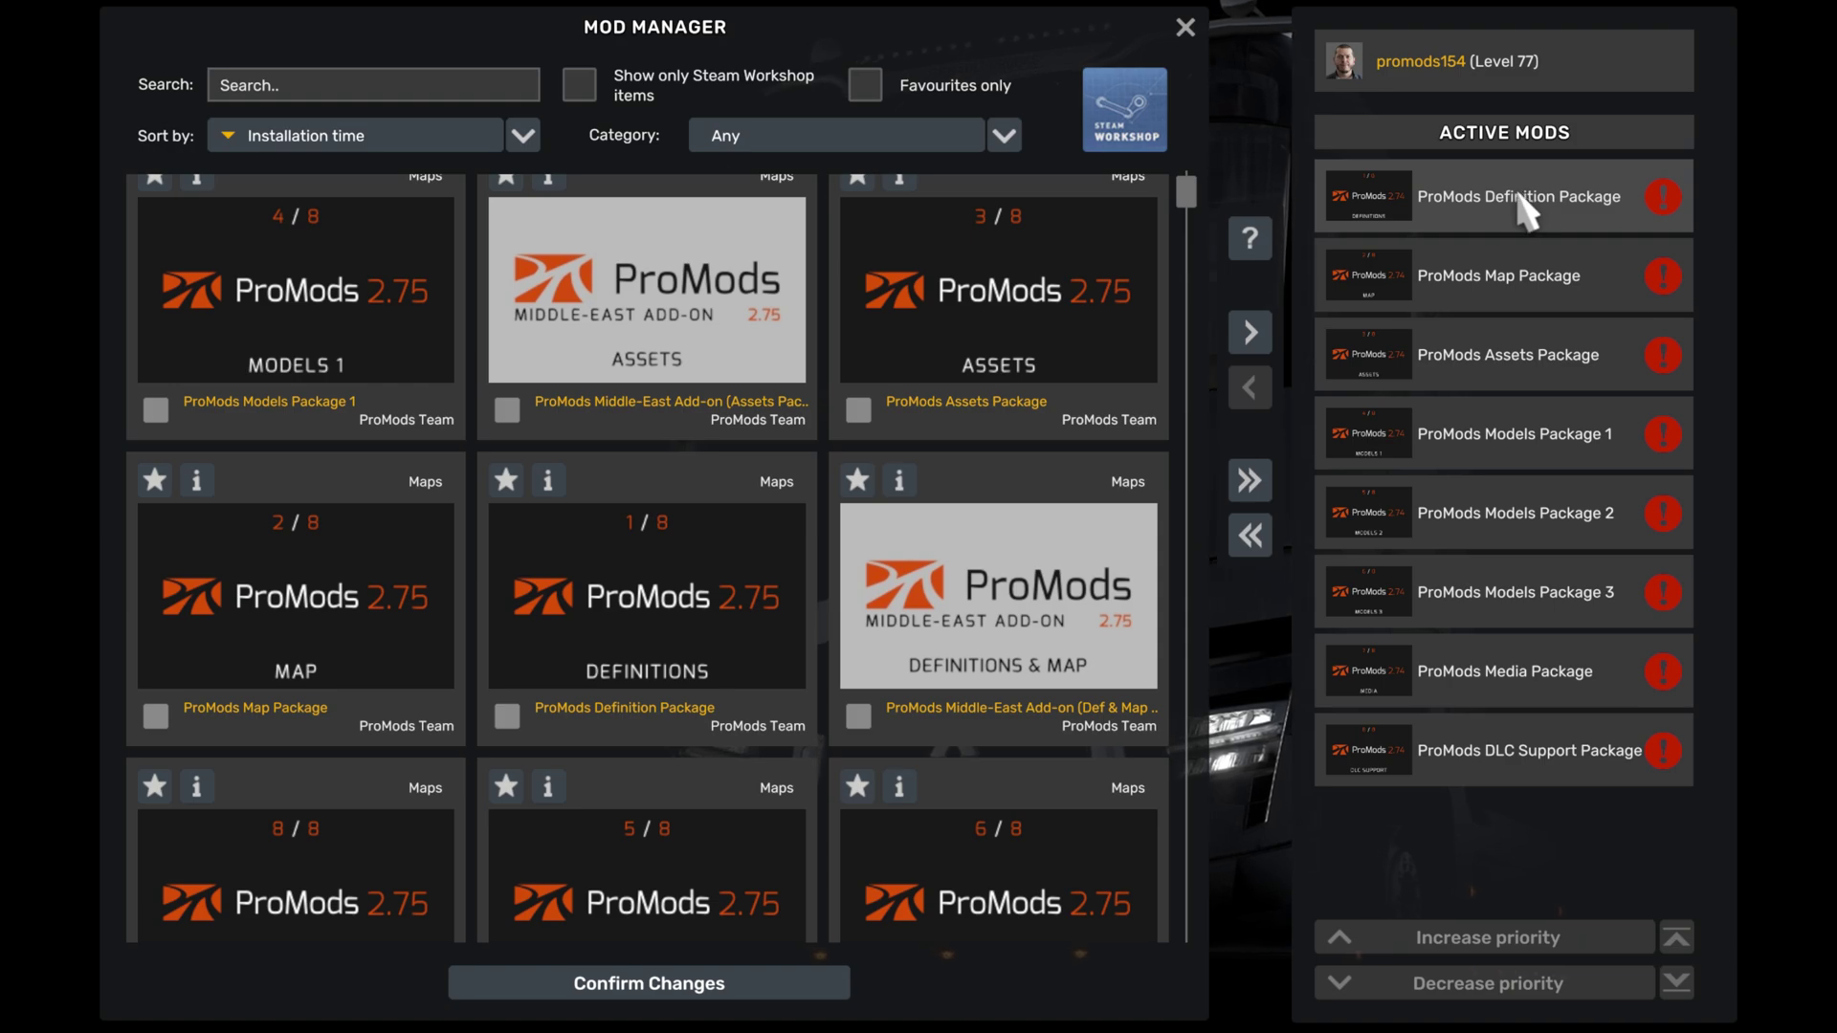
pyautogui.scroll(-3, 841, 594)
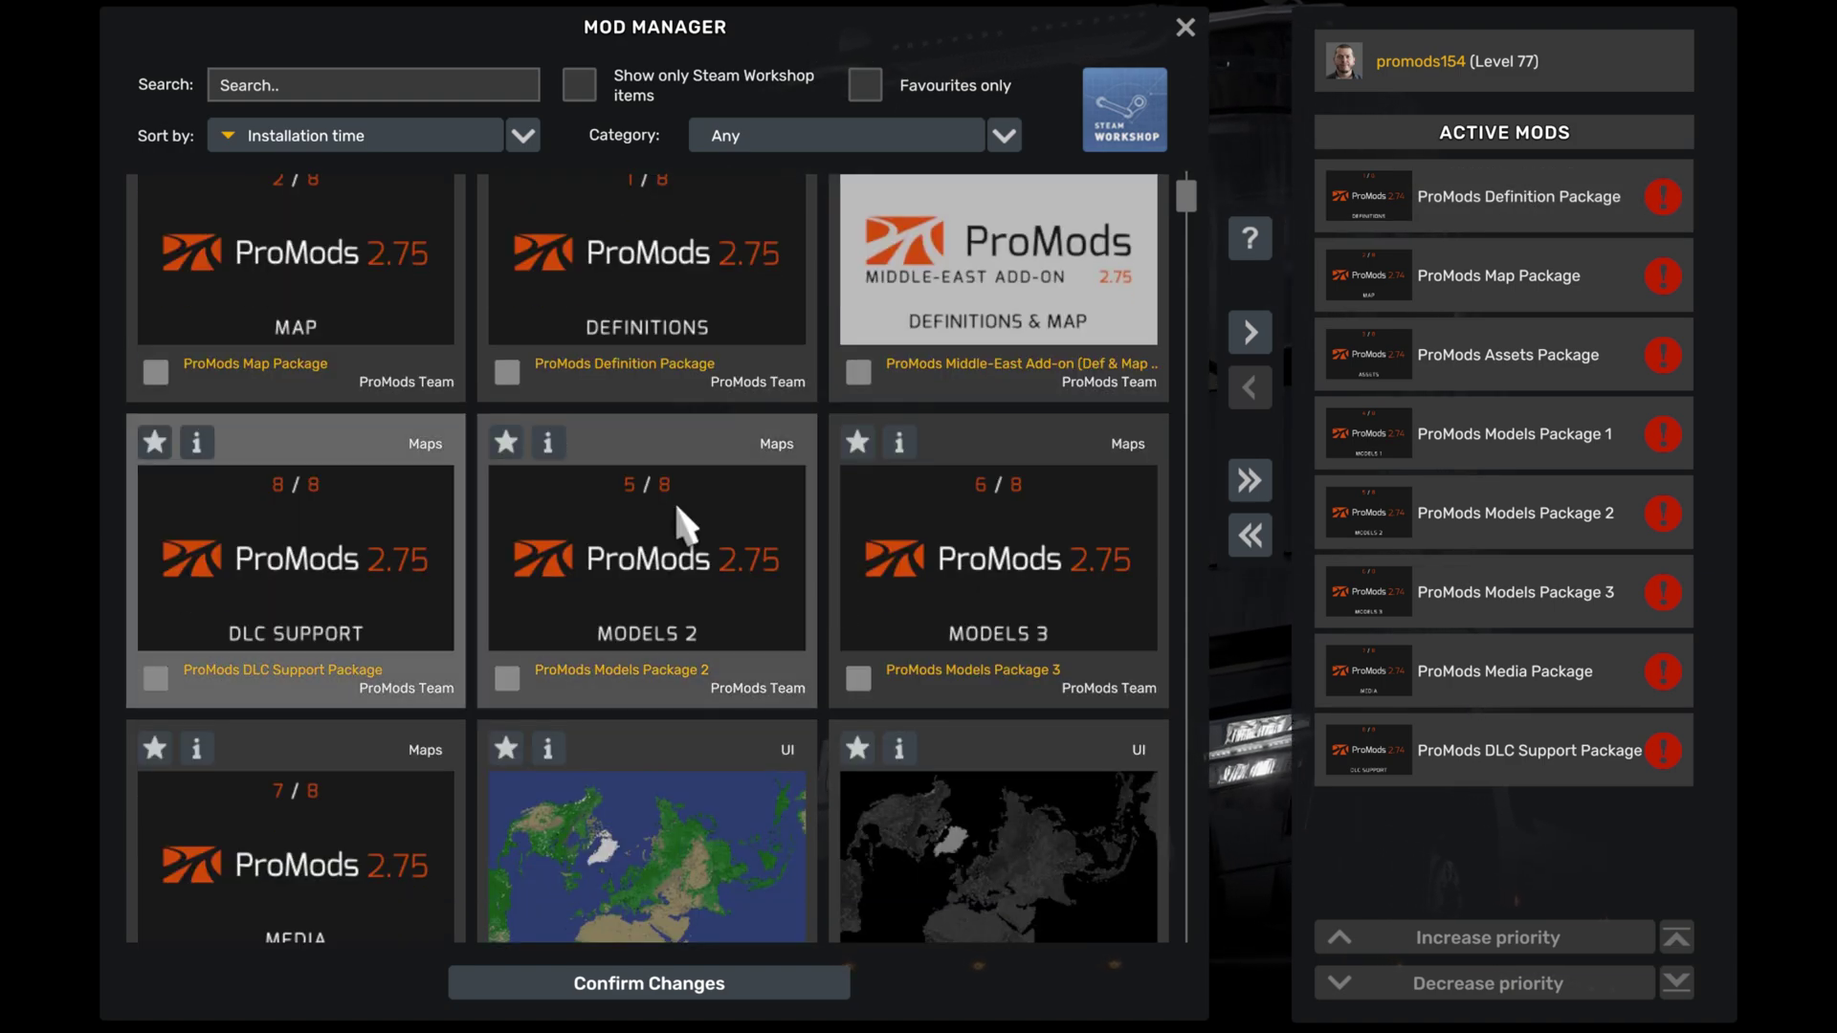
pyautogui.doubleClick(296, 622)
pyautogui.click(1676, 984)
# Step: Activate the ProMods 2.75 Media Package
pyautogui.scroll(1, 670, 498)
pyautogui.scroll(-2, 603, 459)
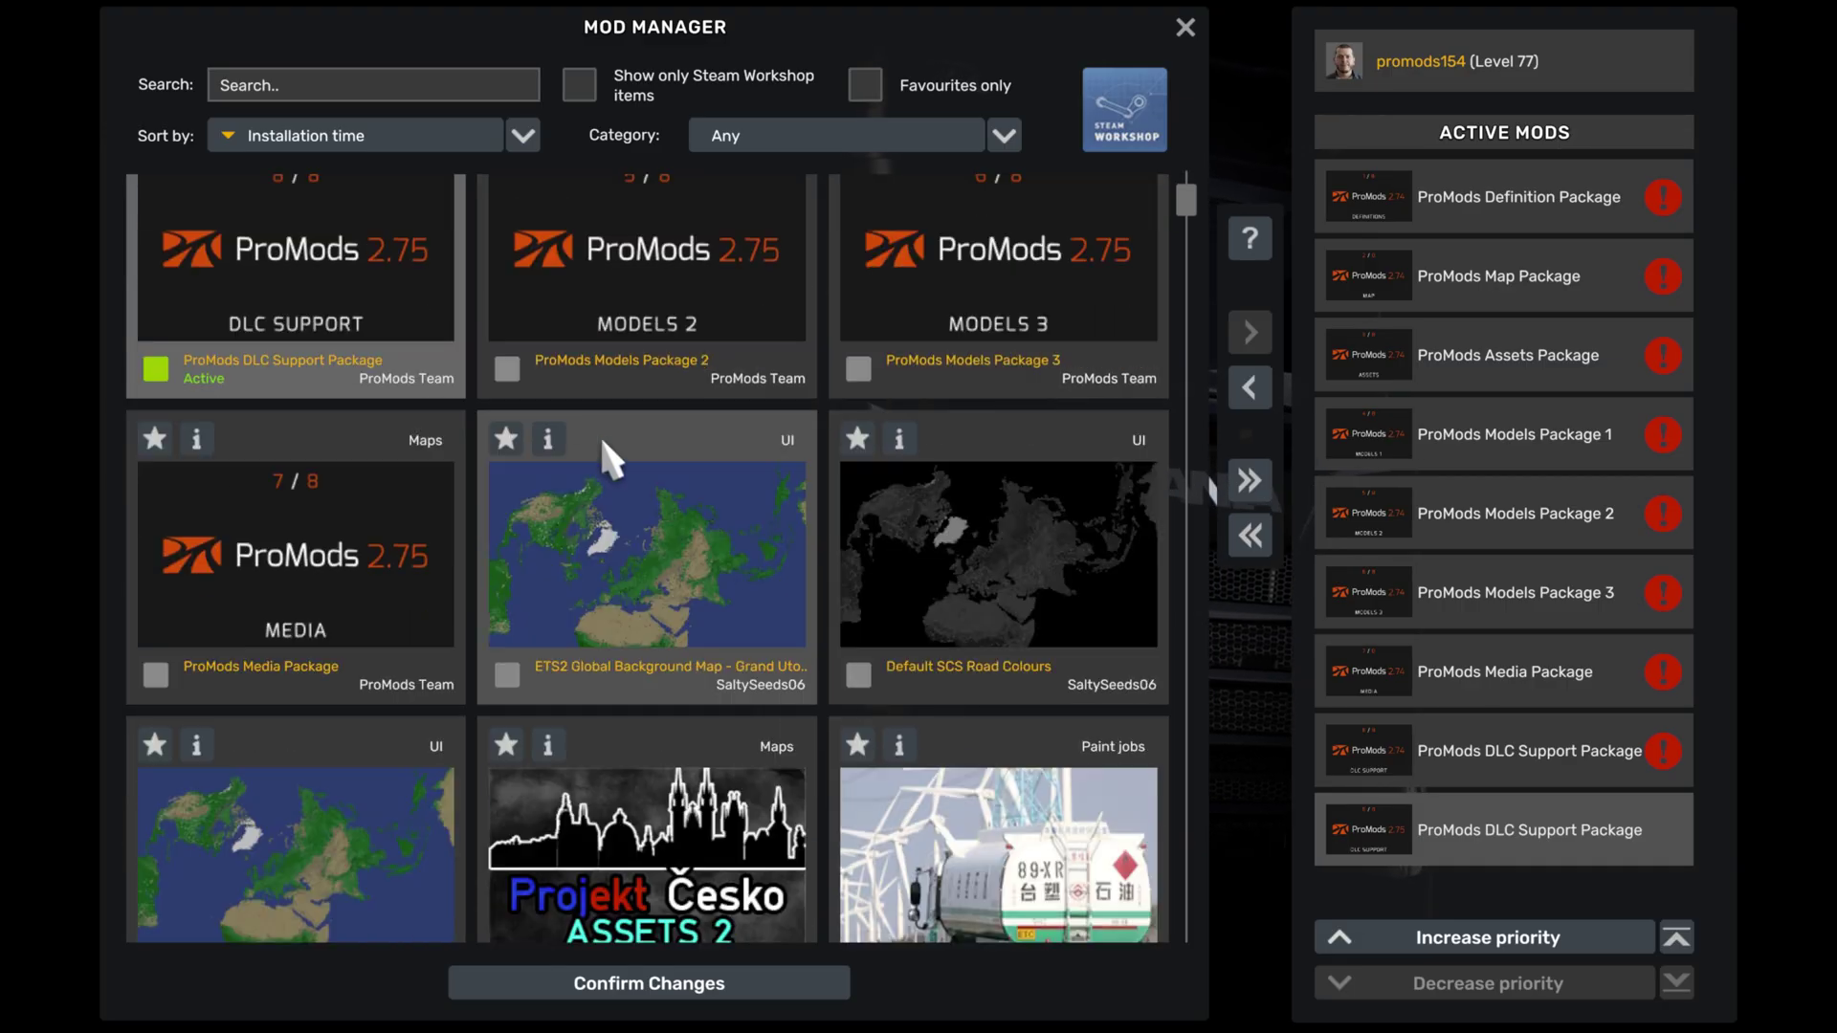
pyautogui.click(296, 622)
pyautogui.click(1250, 332)
# Step: Activate ProMods Models Package 3 and place it above the Media Package
pyautogui.scroll(1, 727, 574)
pyautogui.click(998, 622)
pyautogui.click(1250, 332)
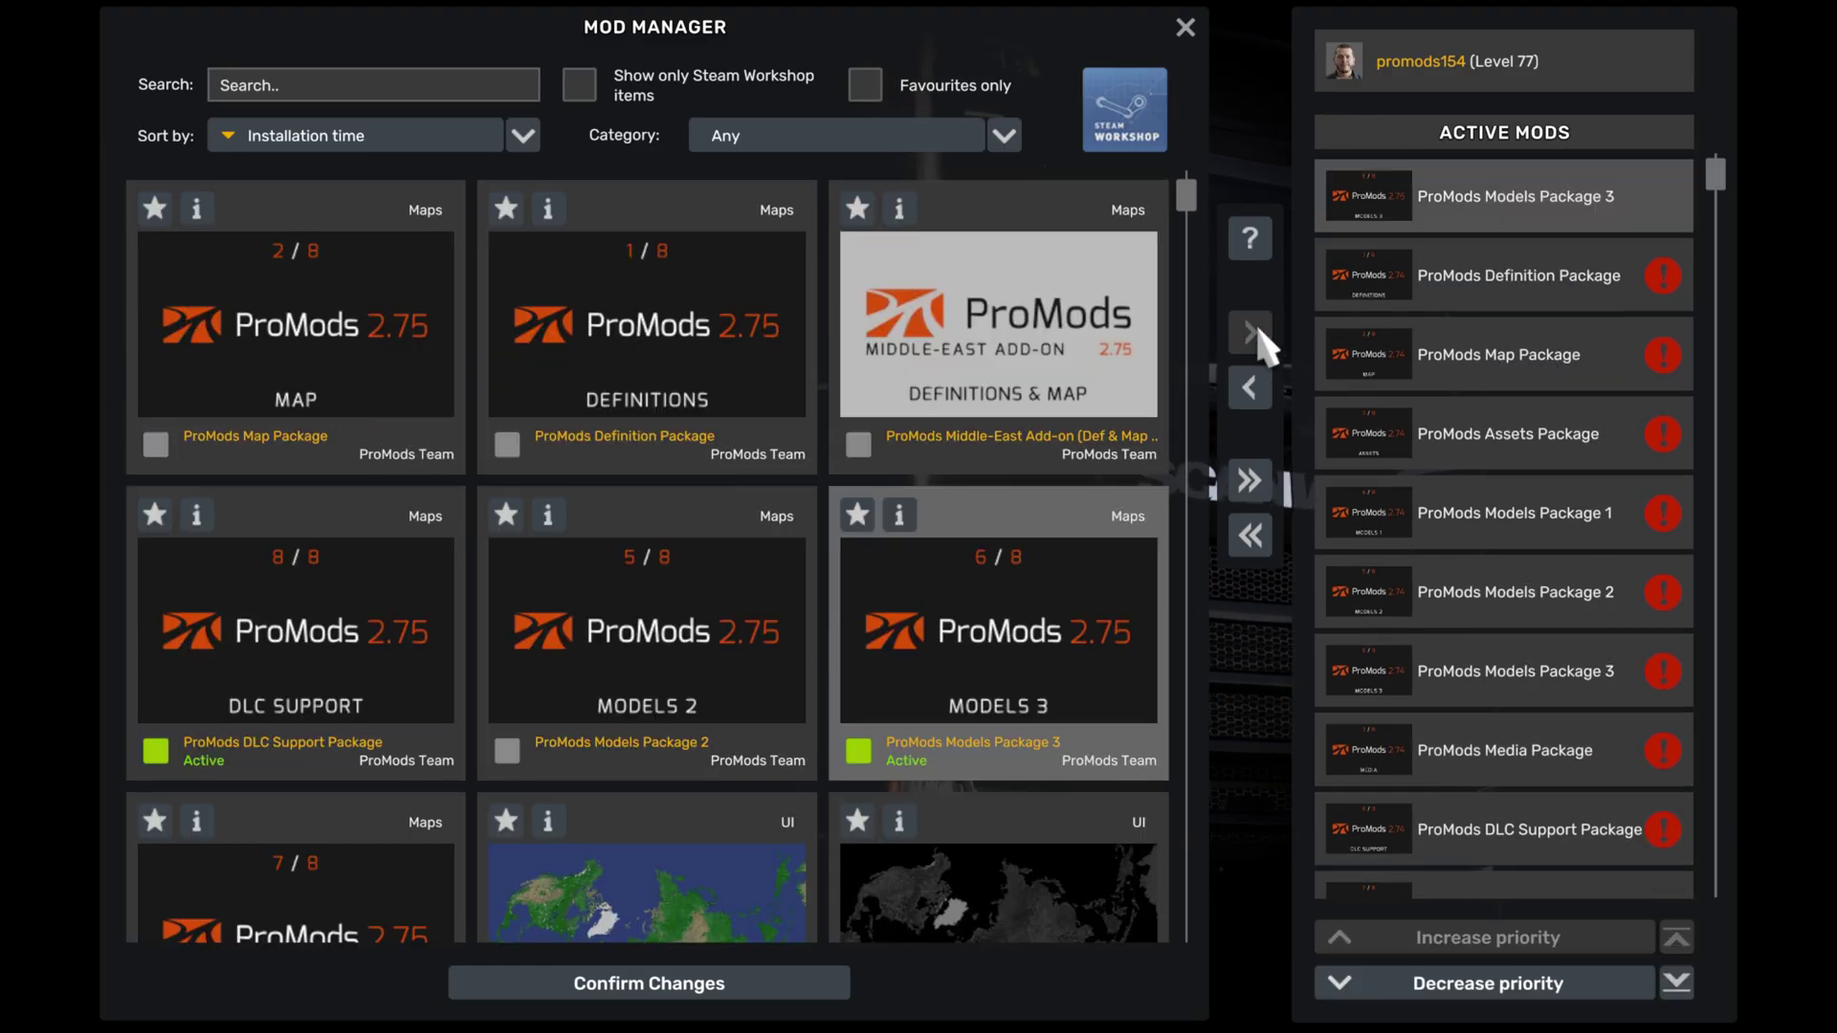
pyautogui.click(1677, 984)
pyautogui.click(1626, 938)
pyautogui.click(1627, 938)
# Step: Activate the Map Package and Models Package 2, ordering both above Models Package 3
pyautogui.click(320, 383)
pyautogui.scroll(1, 319, 383)
pyautogui.click(1250, 332)
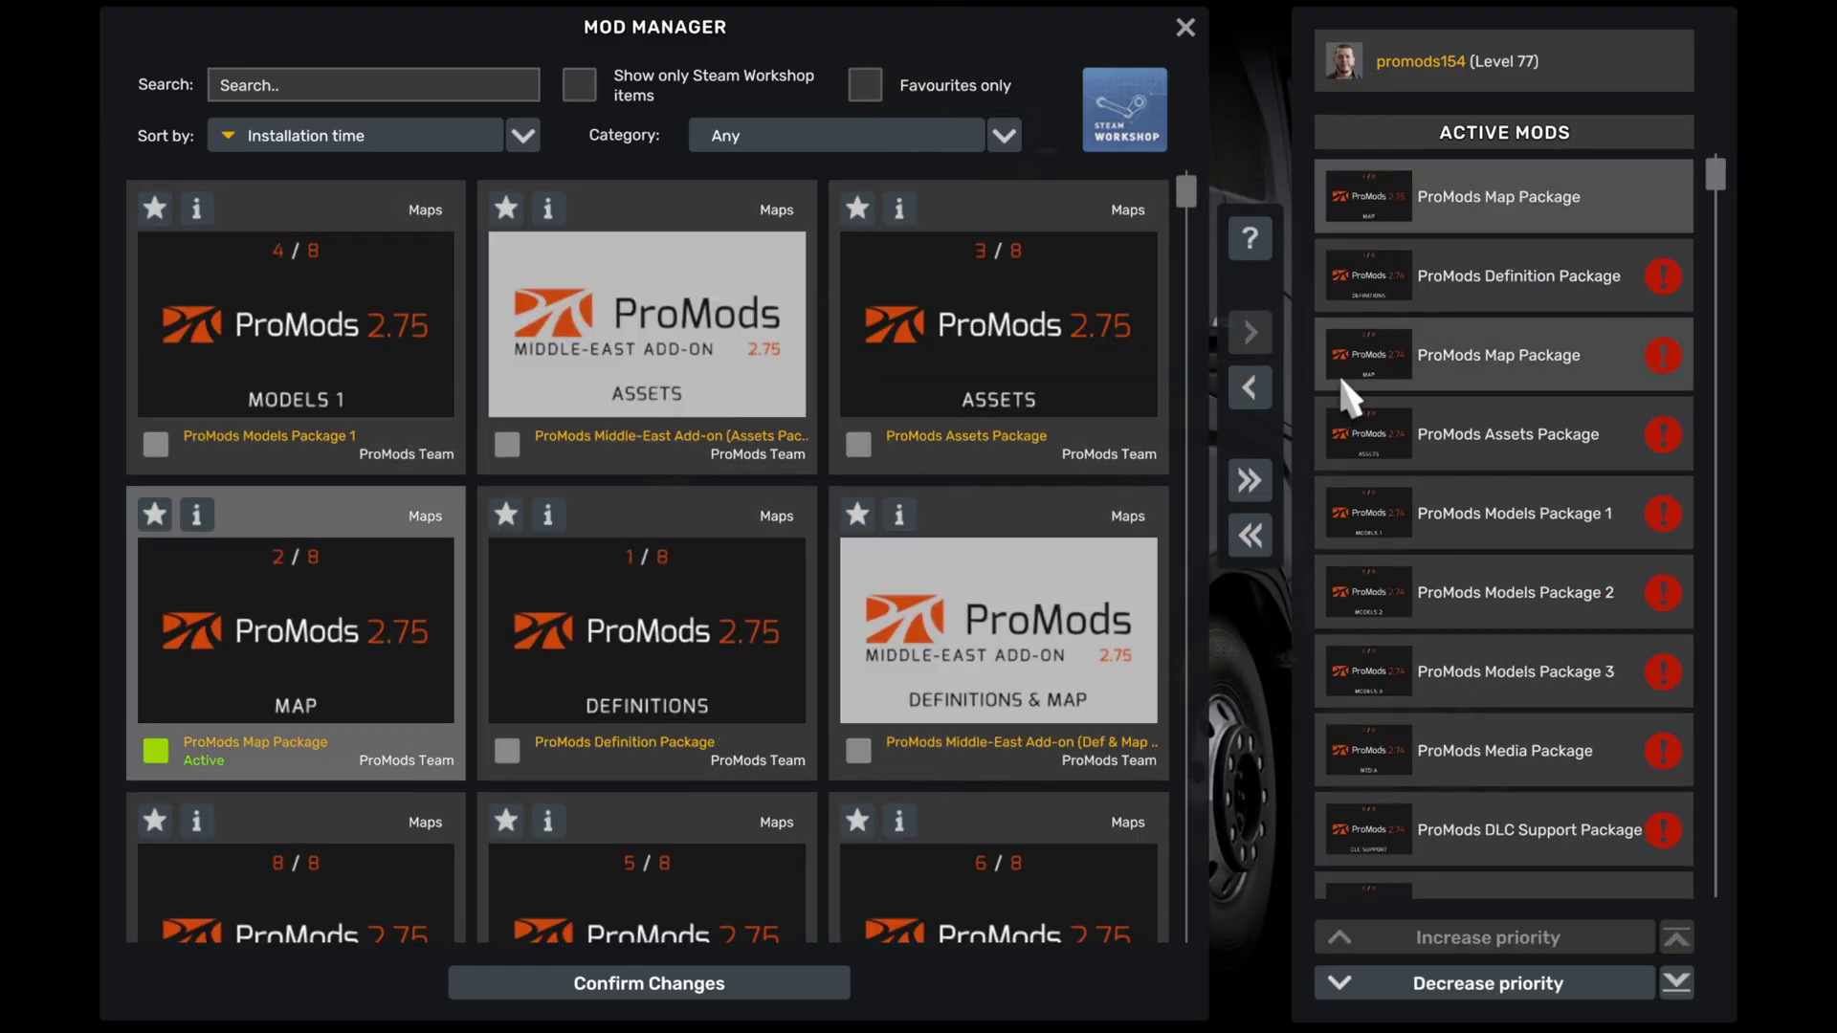
pyautogui.click(1676, 984)
pyautogui.click(1627, 938)
pyautogui.click(1626, 937)
pyautogui.click(1627, 937)
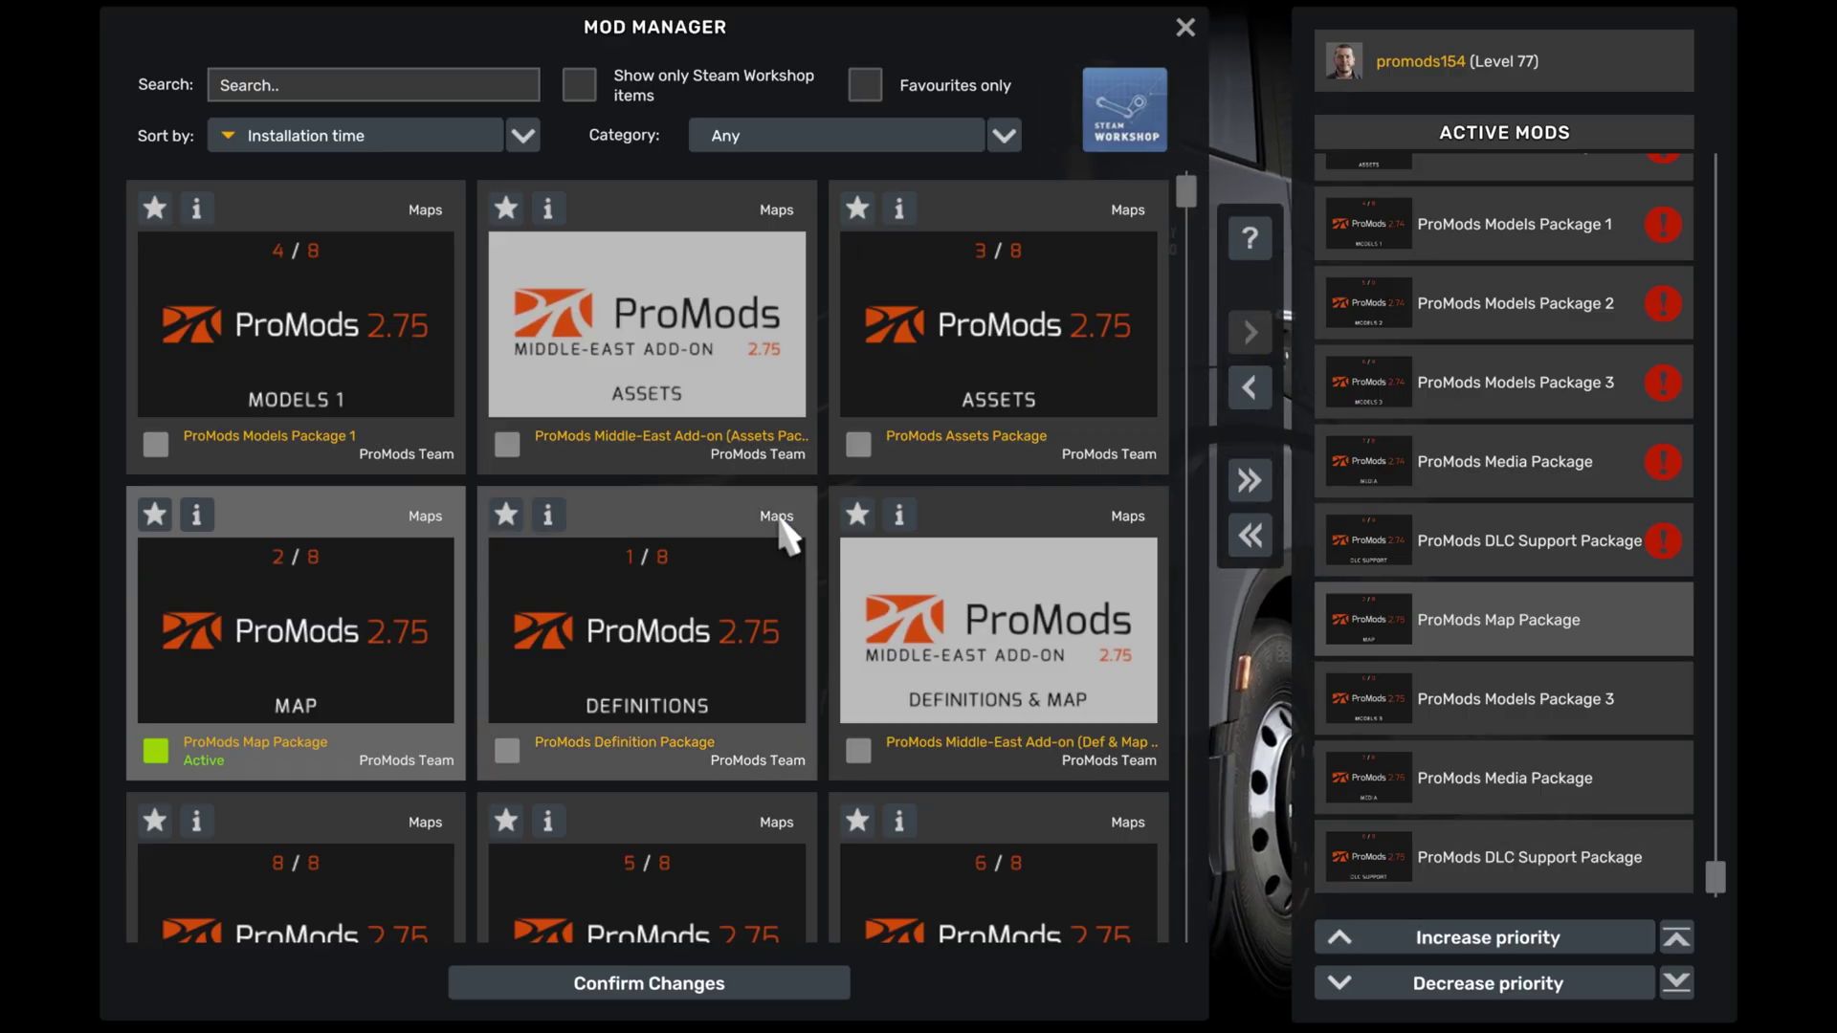
pyautogui.click(689, 894)
pyautogui.click(1249, 332)
pyautogui.click(1677, 984)
pyautogui.click(1627, 938)
pyautogui.click(1627, 938)
pyautogui.click(1627, 938)
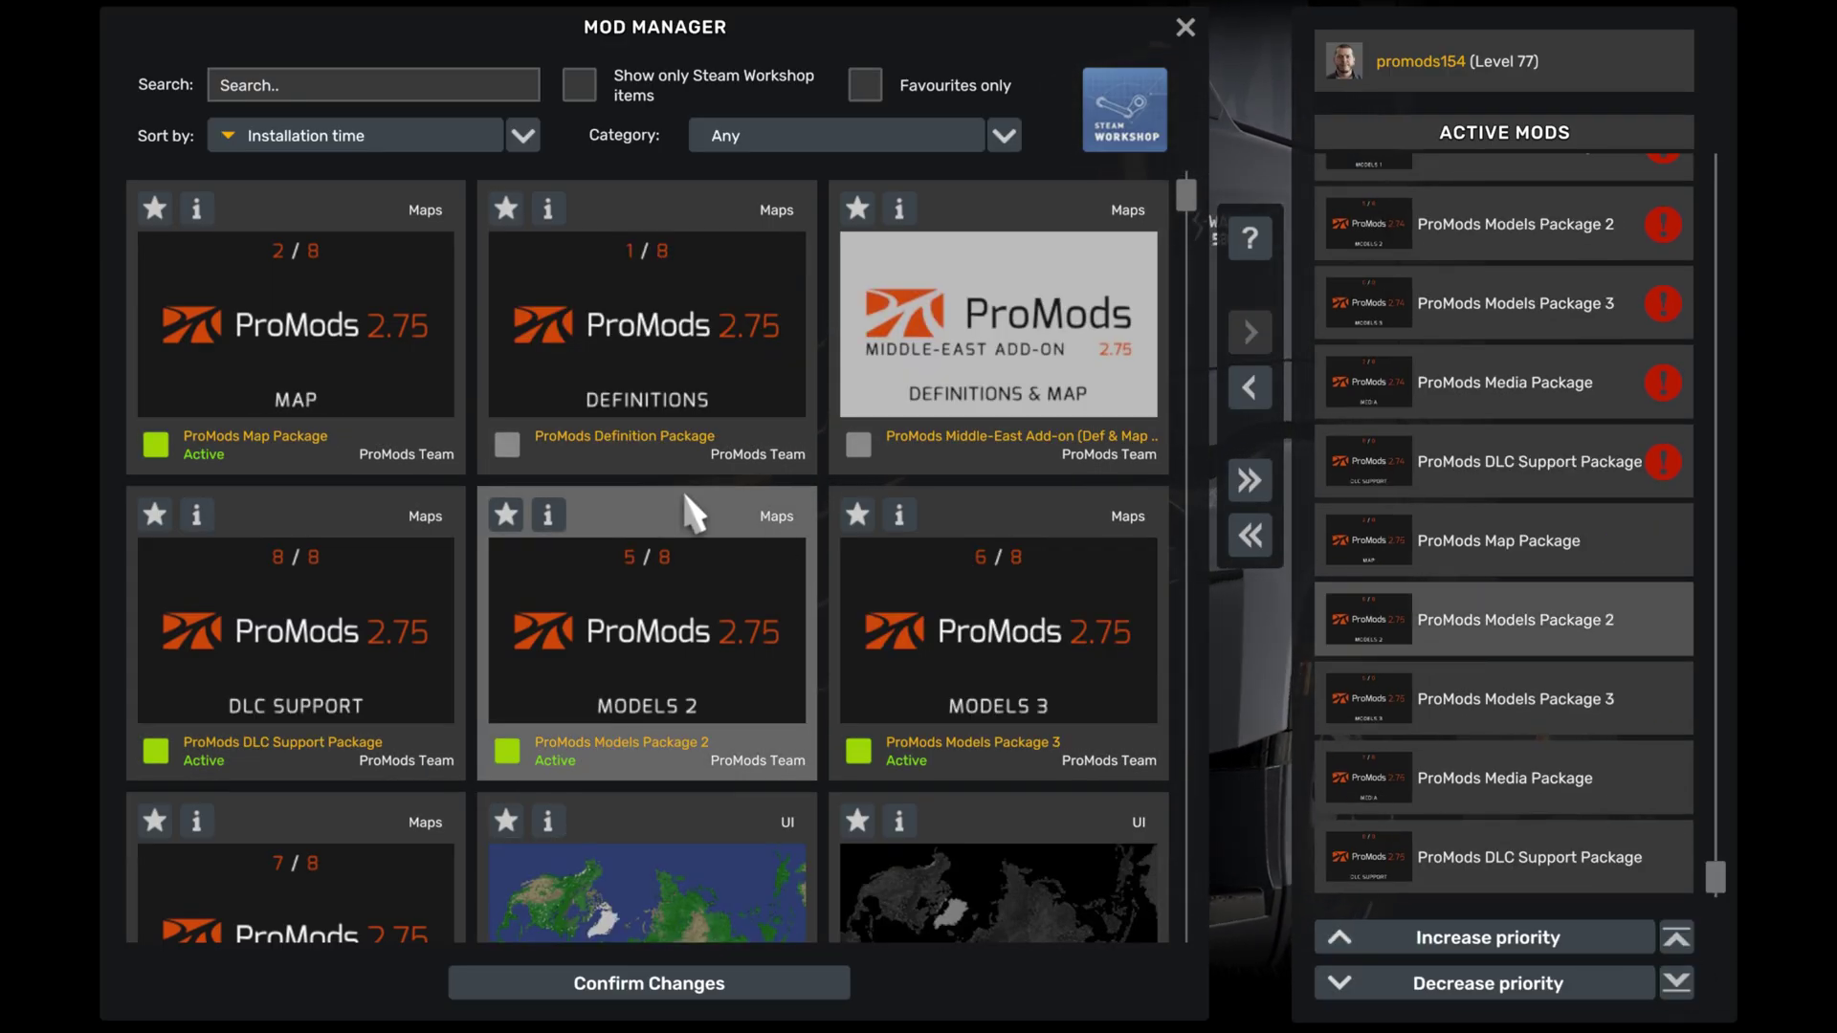
# Step: Activate ProMods Models Package 1 and place it above Models Package 2
pyautogui.scroll(1, 689, 513)
pyautogui.click(435, 368)
pyautogui.click(1250, 332)
pyautogui.click(1677, 984)
pyautogui.click(1608, 938)
# Step: Activate the ProMods Assets Package just below the Map Package
pyautogui.click(1607, 938)
pyautogui.click(1607, 938)
pyautogui.click(1607, 937)
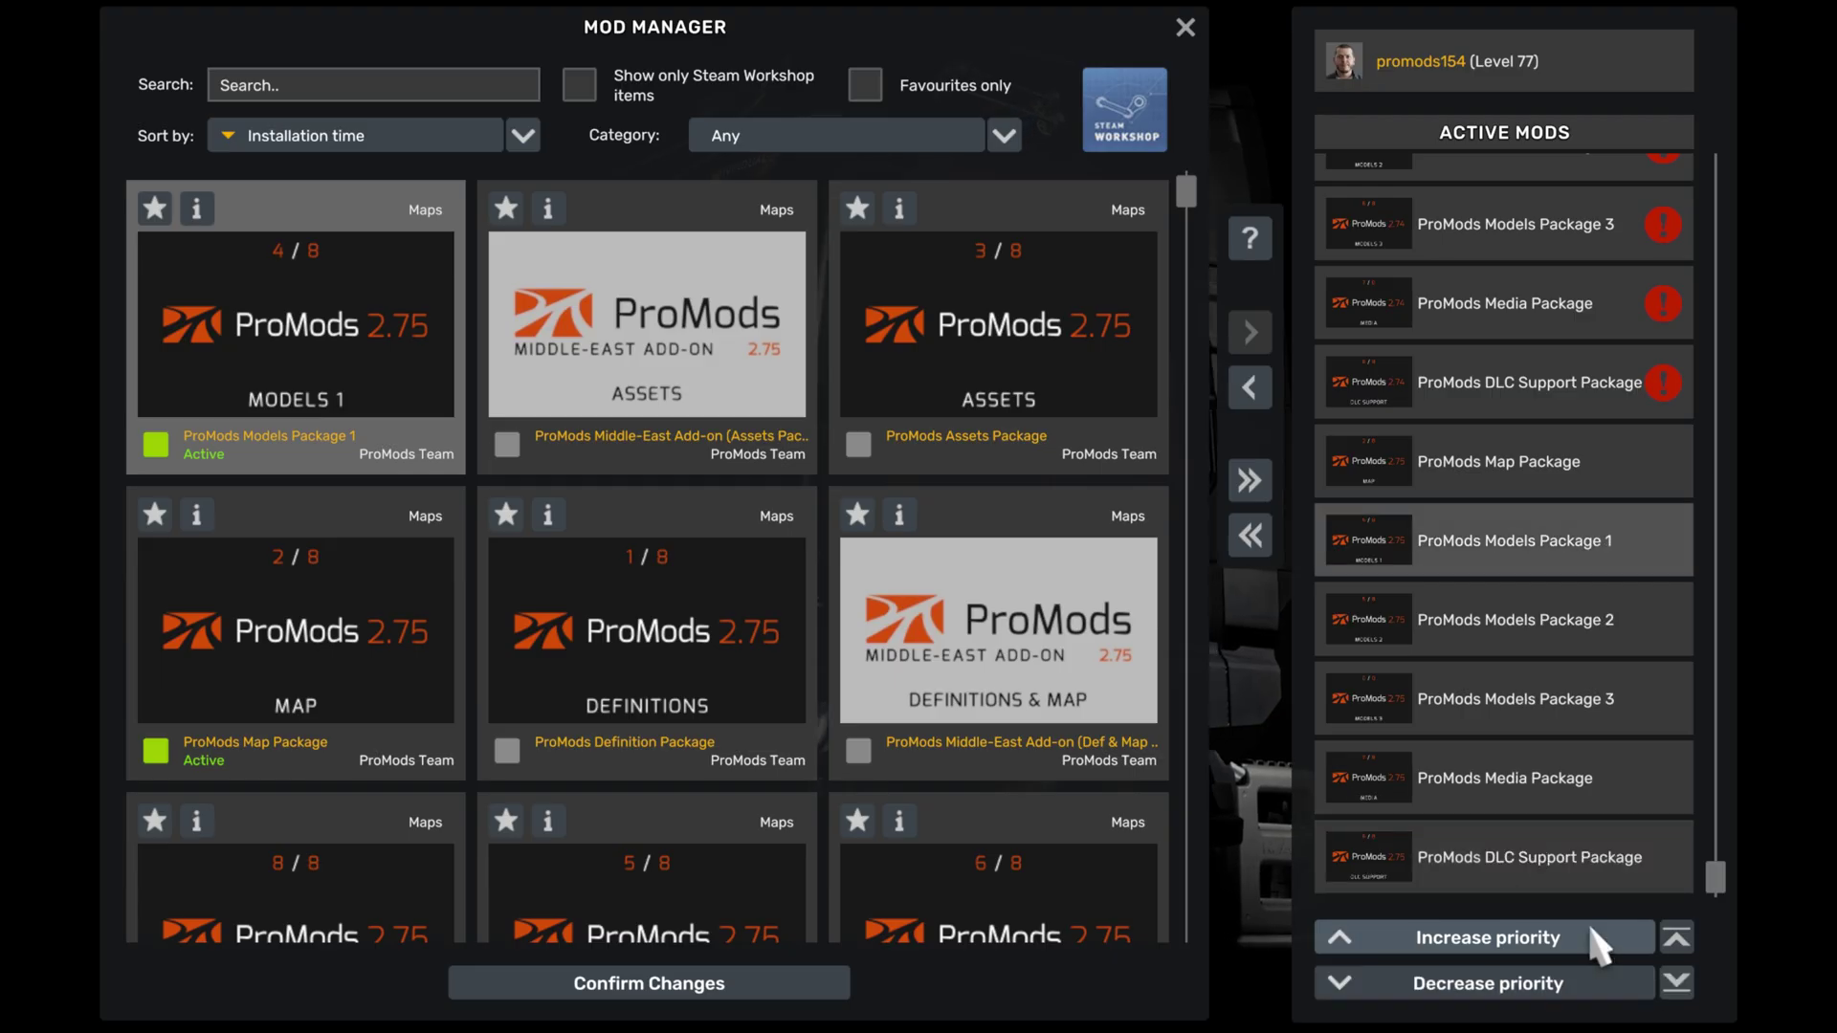
pyautogui.scroll(-1, 743, 537)
pyautogui.scroll(1, 743, 536)
pyautogui.click(1249, 332)
pyautogui.click(1677, 984)
pyautogui.click(1608, 938)
pyautogui.click(1608, 938)
pyautogui.click(1607, 938)
pyautogui.click(1608, 938)
pyautogui.click(1607, 938)
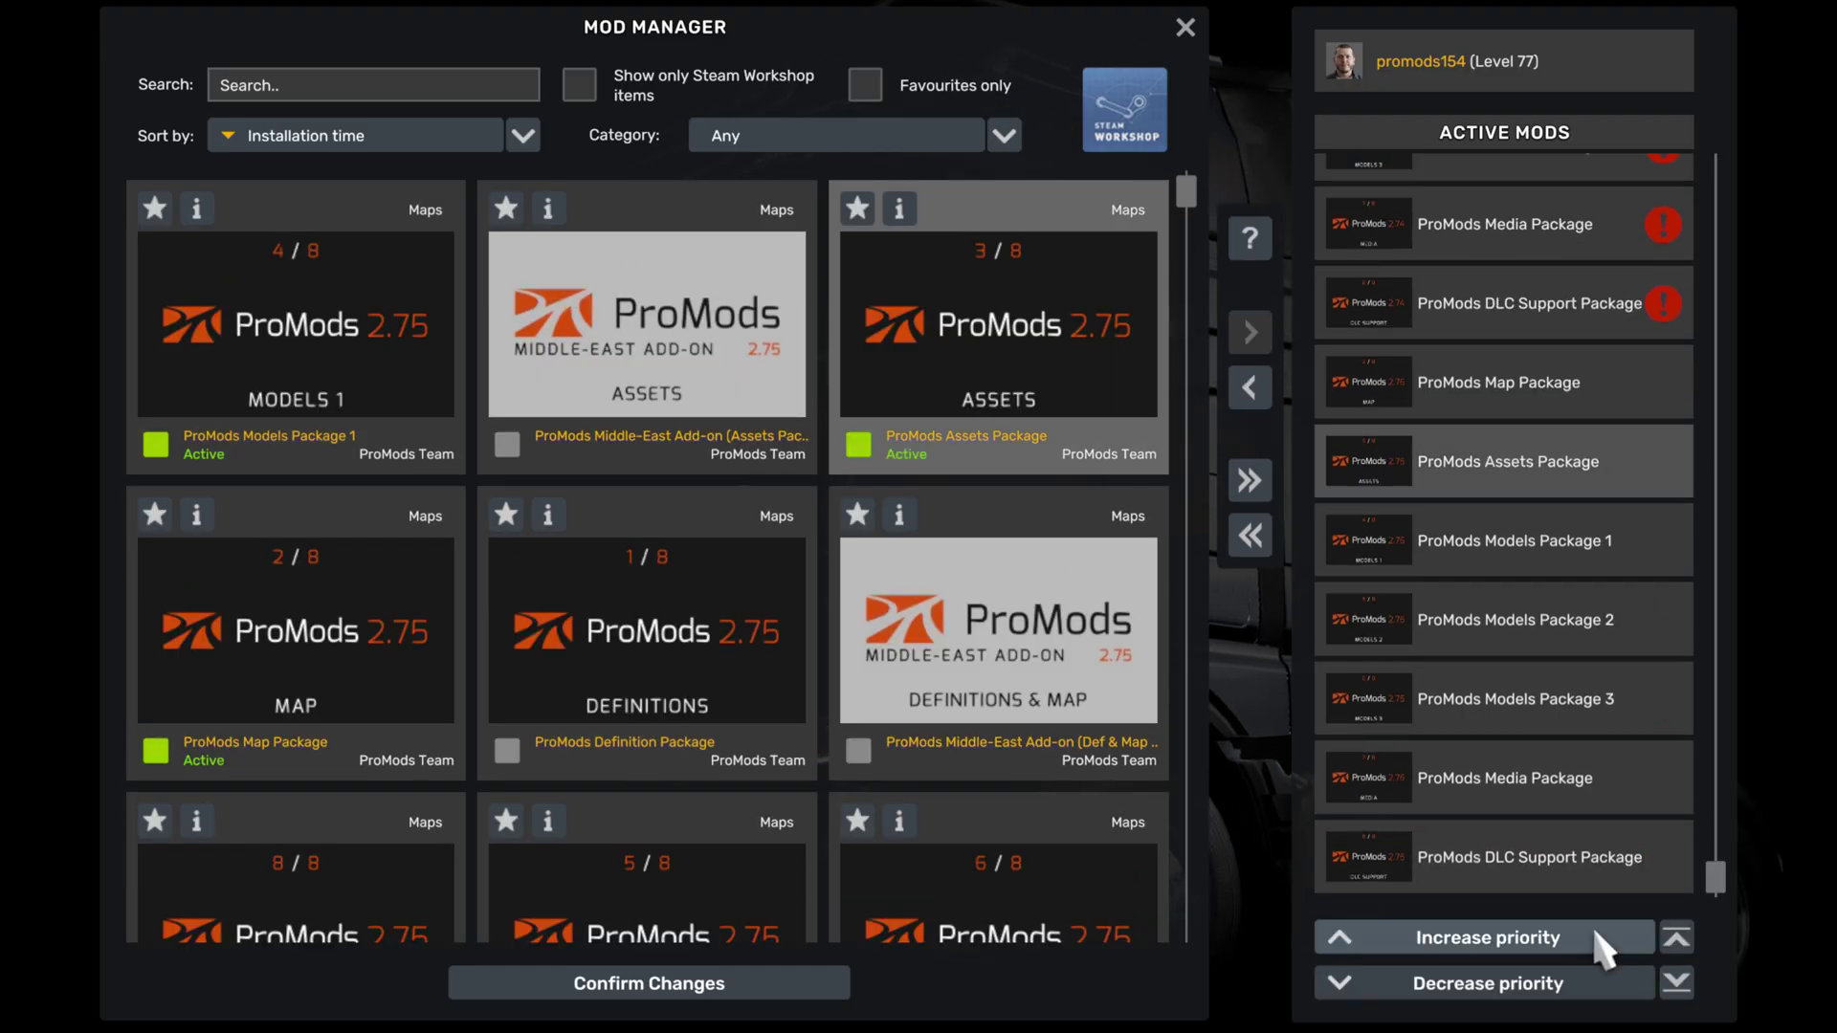
# Step: Activate the ProMods Definition Package and raise it above the Map Package to the top
pyautogui.scroll(-1, 787, 577)
pyautogui.doubleClick(787, 577)
pyautogui.scroll(1, 786, 577)
pyautogui.click(1677, 983)
pyautogui.click(1593, 942)
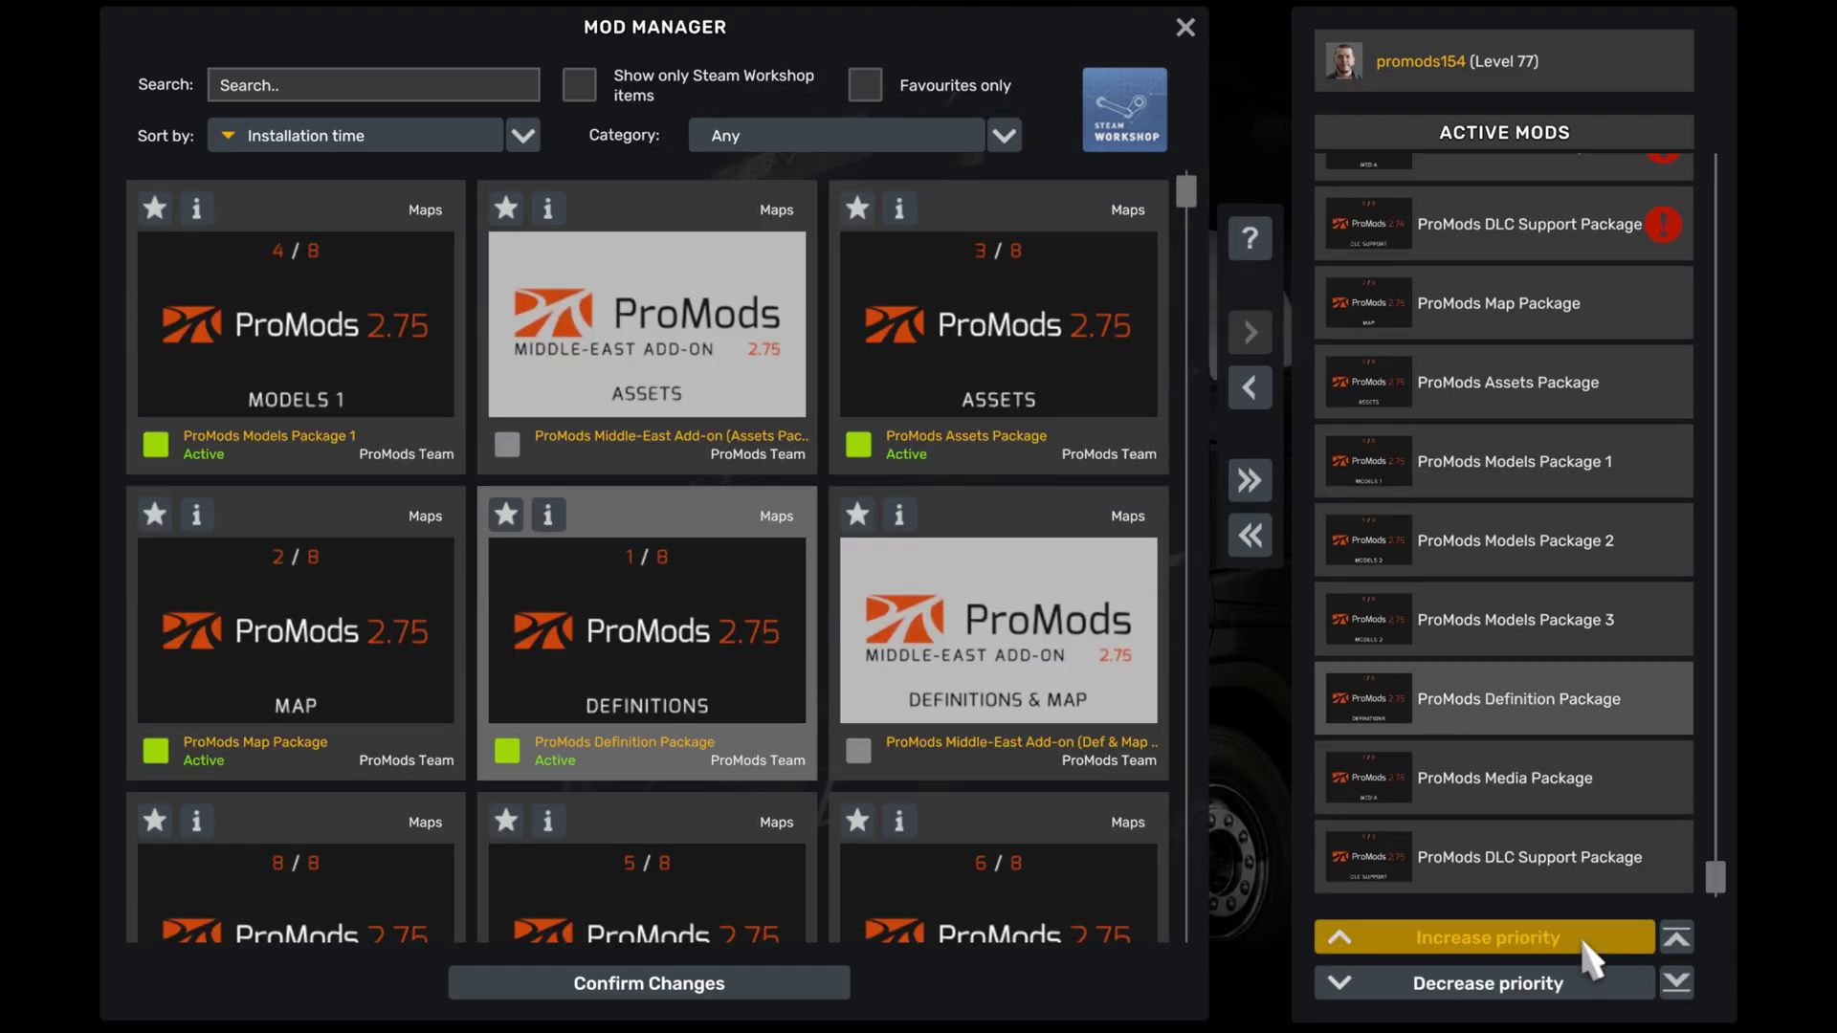
pyautogui.click(1593, 942)
pyautogui.click(1593, 943)
pyautogui.click(1593, 943)
pyautogui.click(1594, 943)
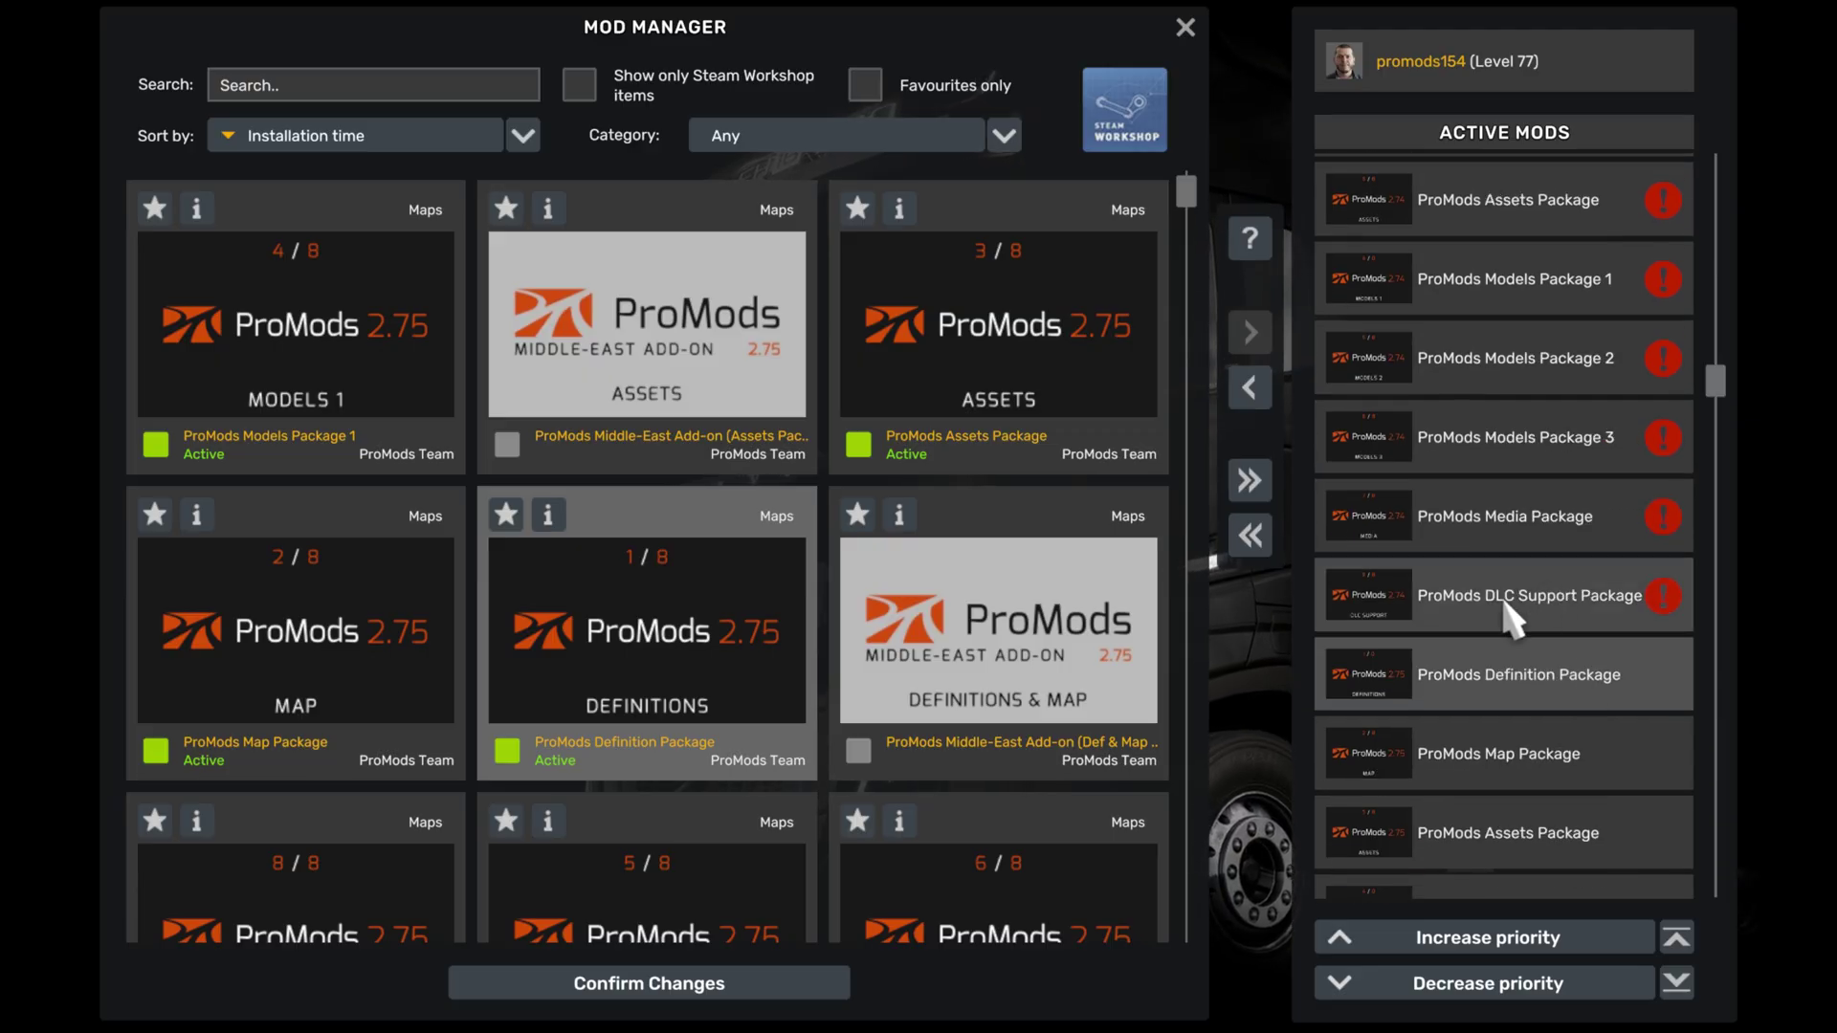
# Step: Remove all eight old ProMods 2.74 packages from the active mods and confirm the changes
pyautogui.click(1545, 601)
pyautogui.click(1249, 388)
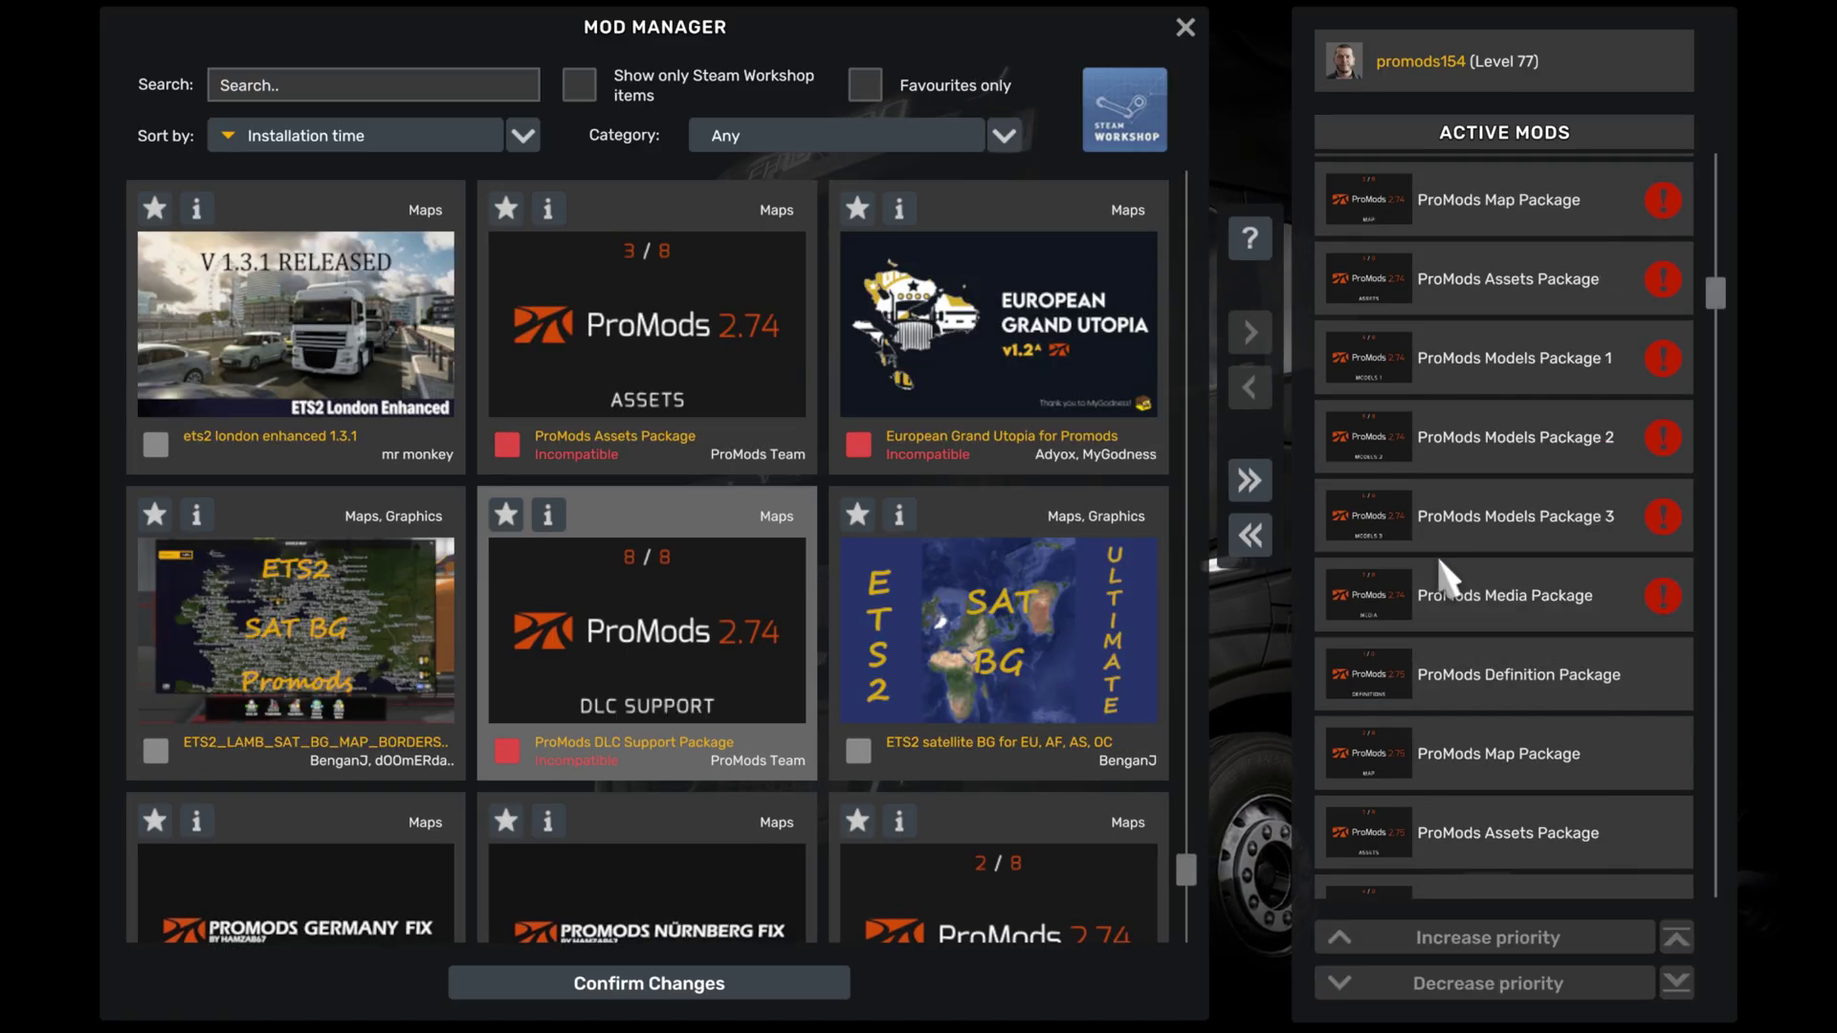
pyautogui.click(1451, 595)
pyautogui.click(1250, 387)
pyautogui.click(1249, 387)
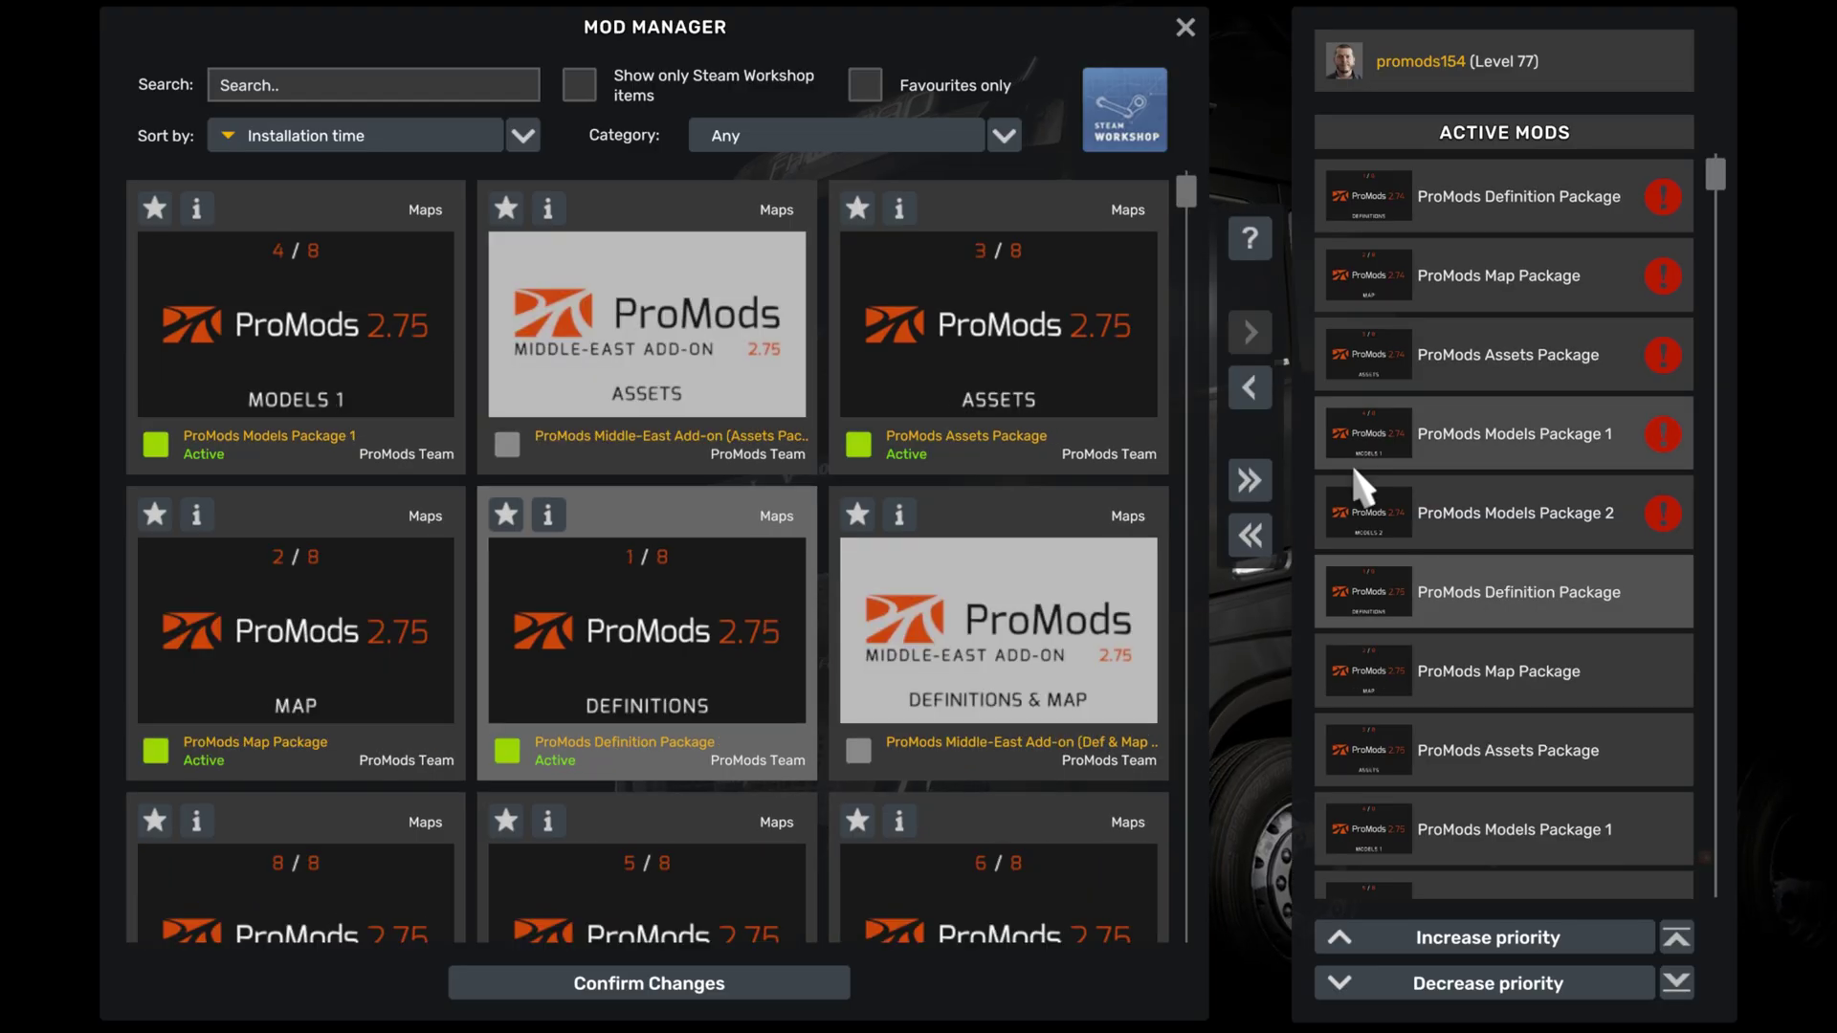
pyautogui.doubleClick(1362, 476)
pyautogui.click(1249, 388)
pyautogui.click(1250, 388)
pyautogui.doubleClick(1460, 275)
pyautogui.doubleClick(1460, 196)
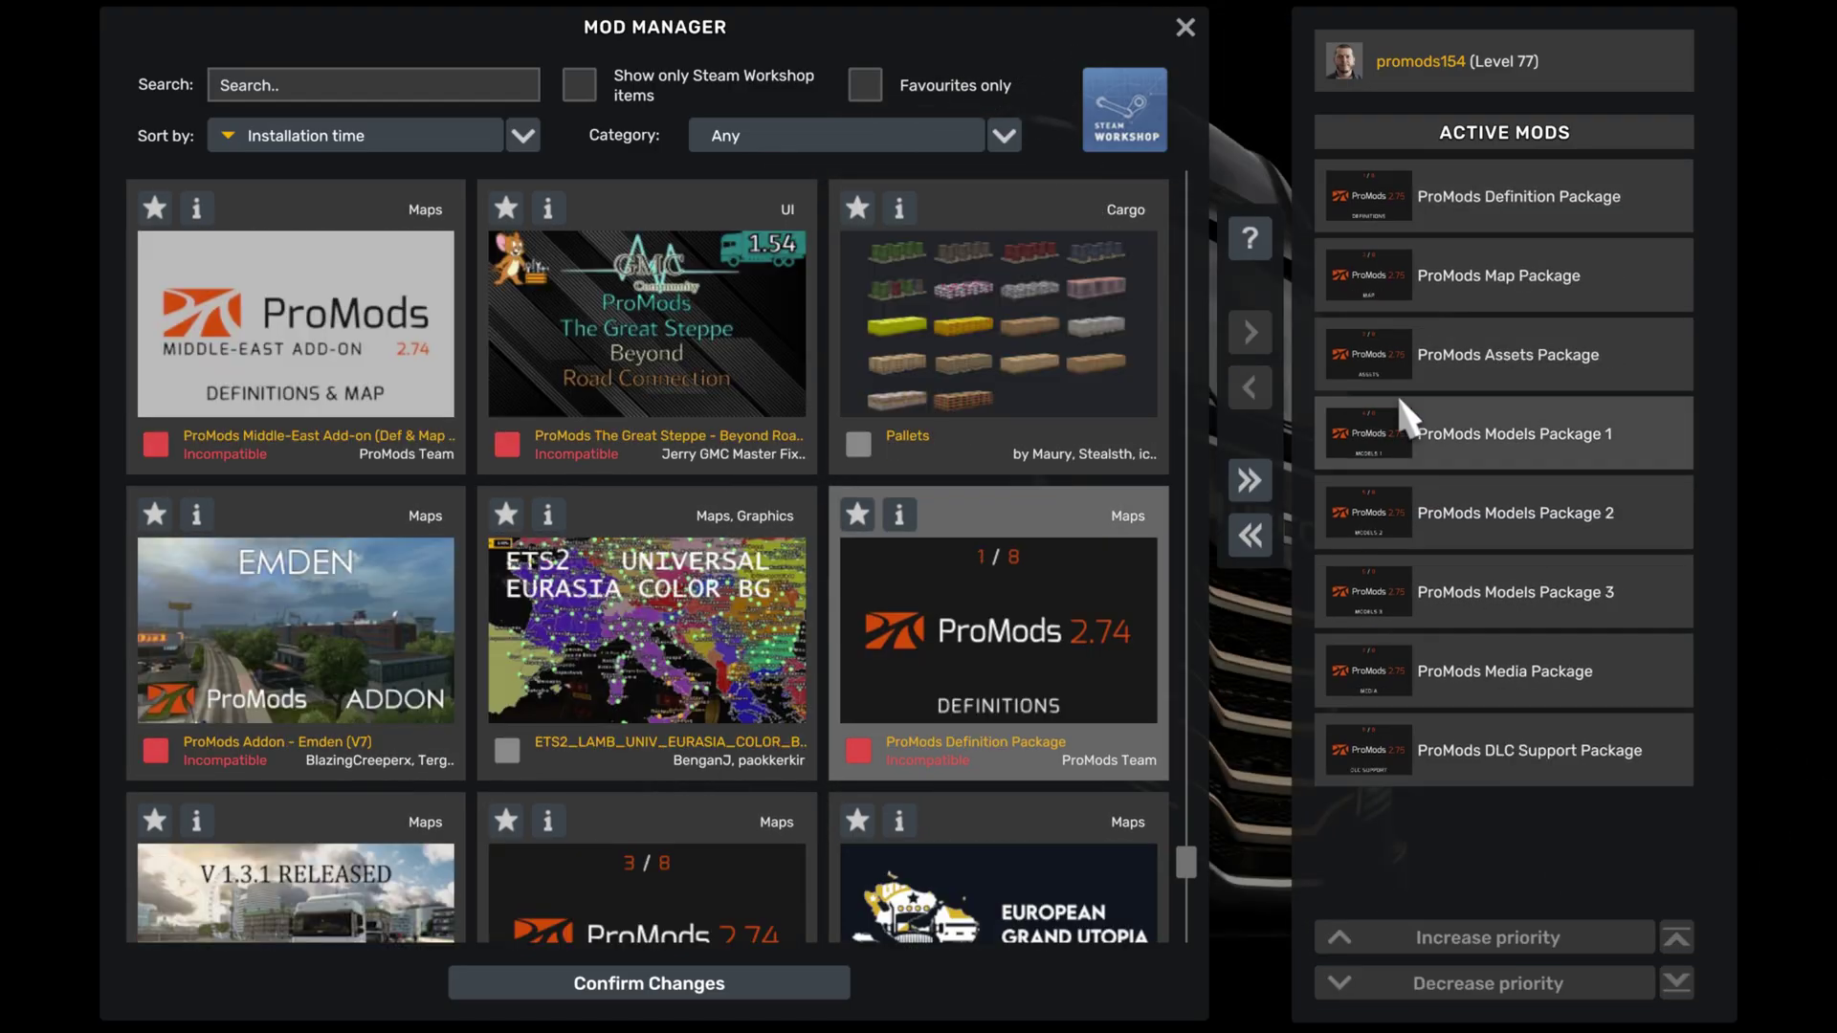
pyautogui.click(699, 971)
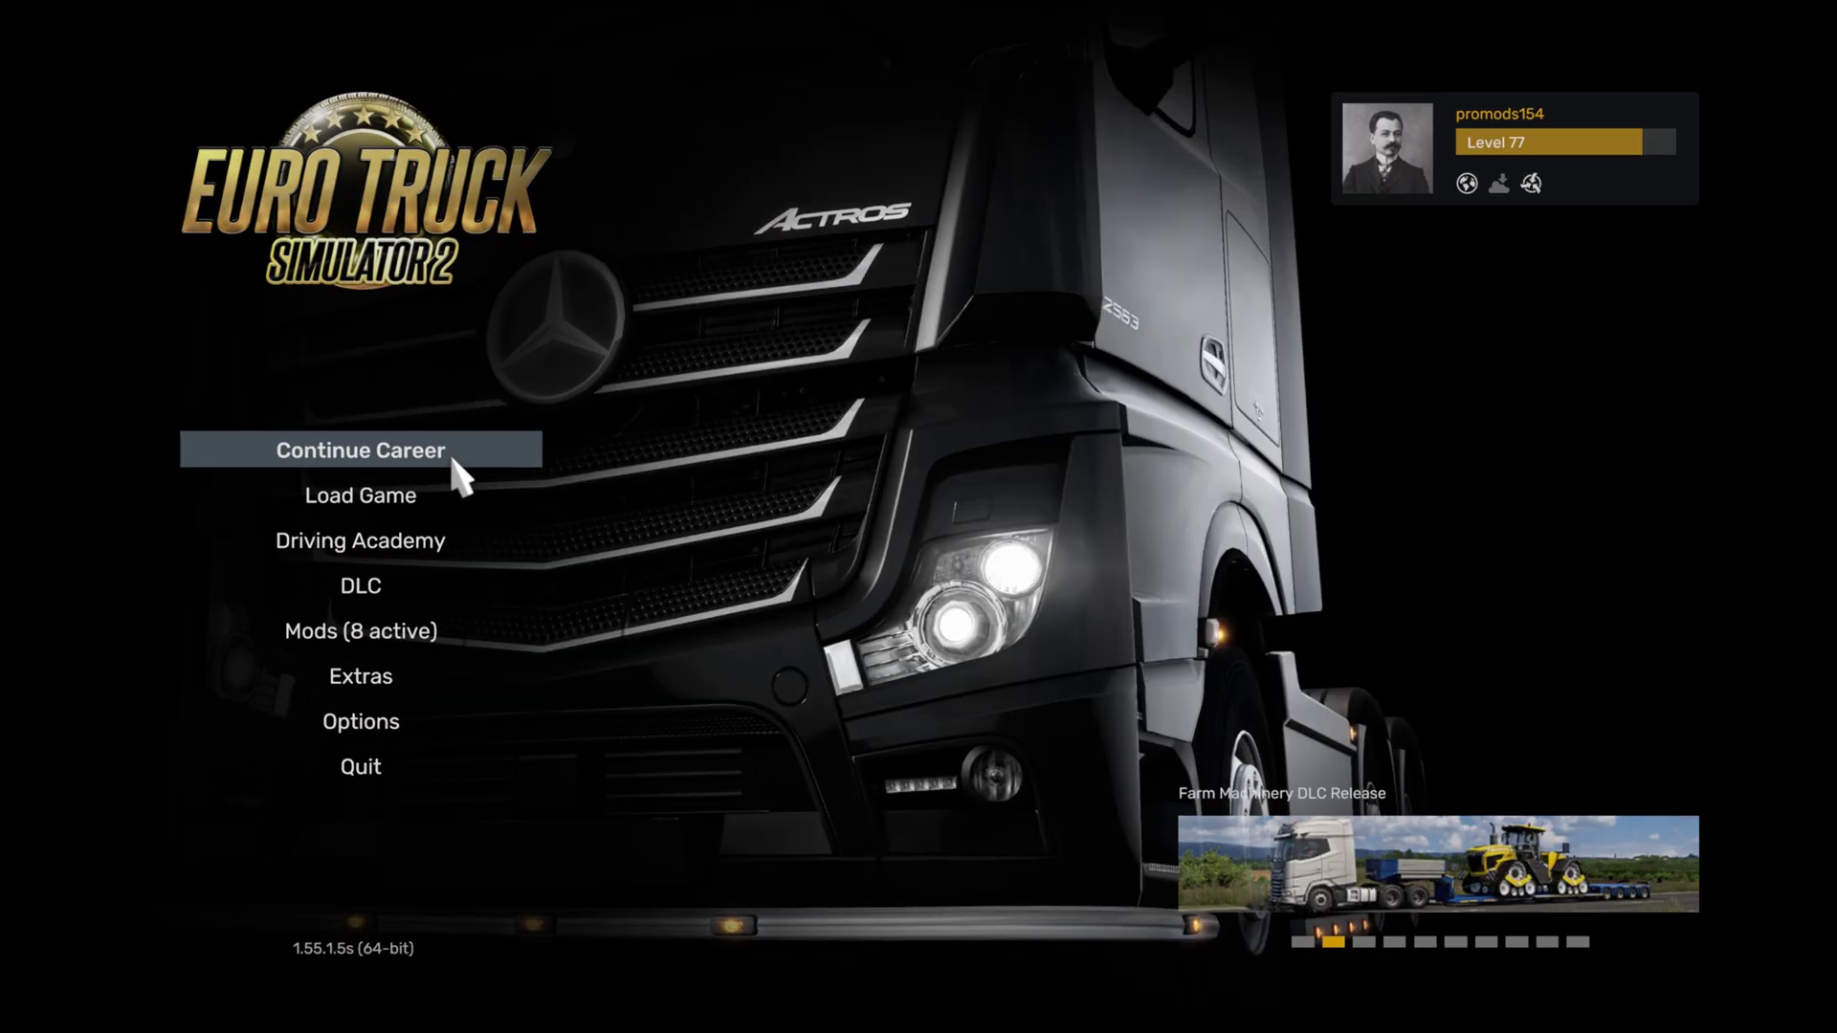
# Step: Load the latest career autosave past the missing-mod warning, accept Quick Travel, and open the world map
pyautogui.click(498, 455)
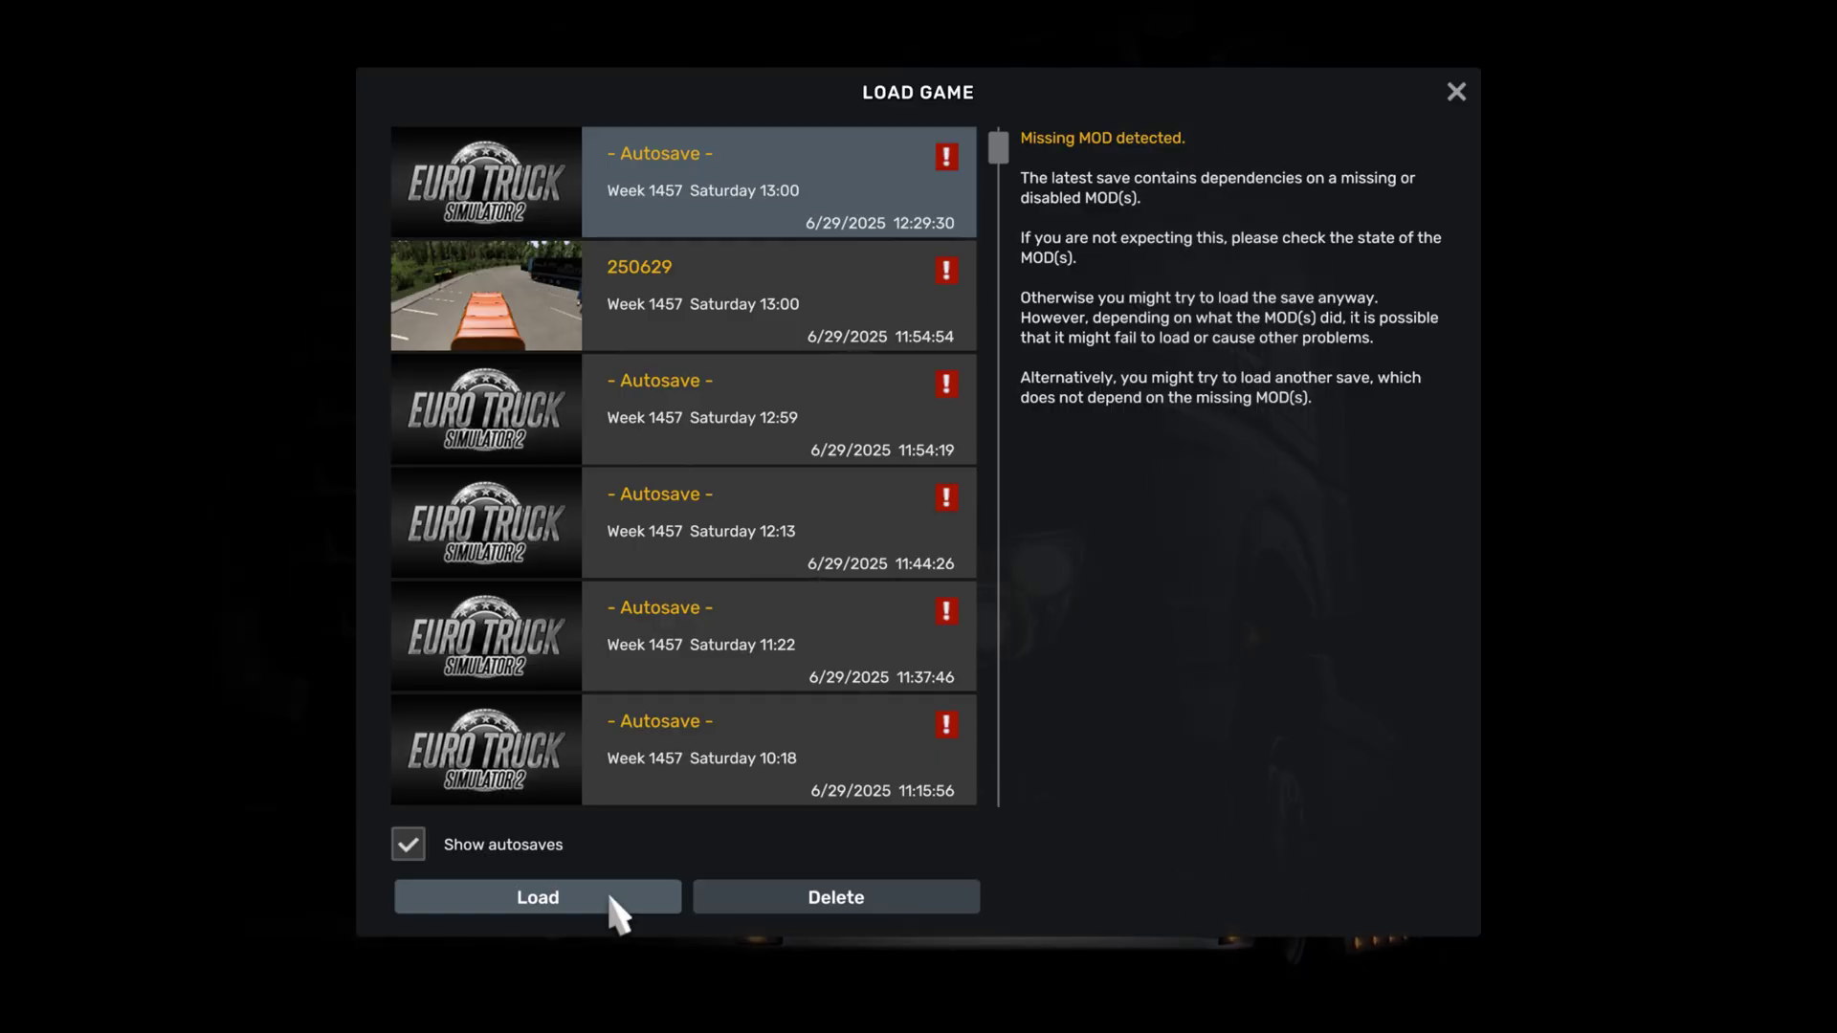
pyautogui.click(612, 900)
pyautogui.click(777, 859)
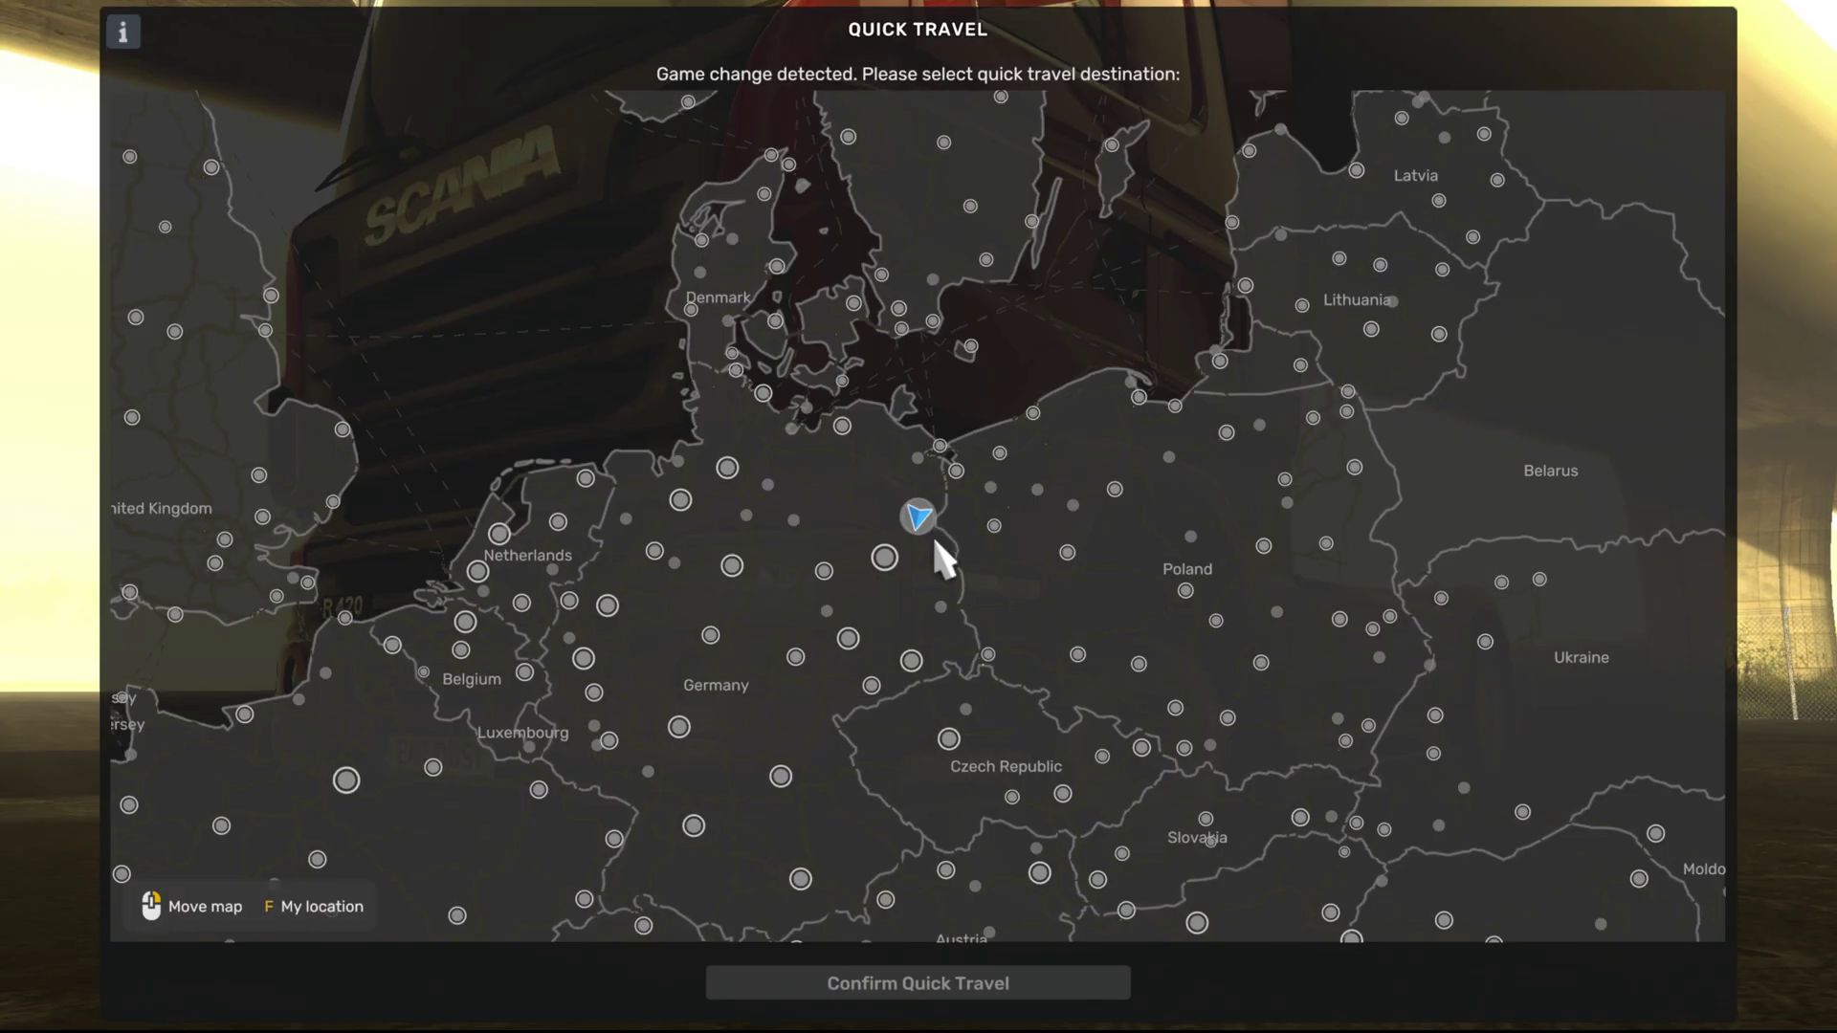
pyautogui.click(928, 651)
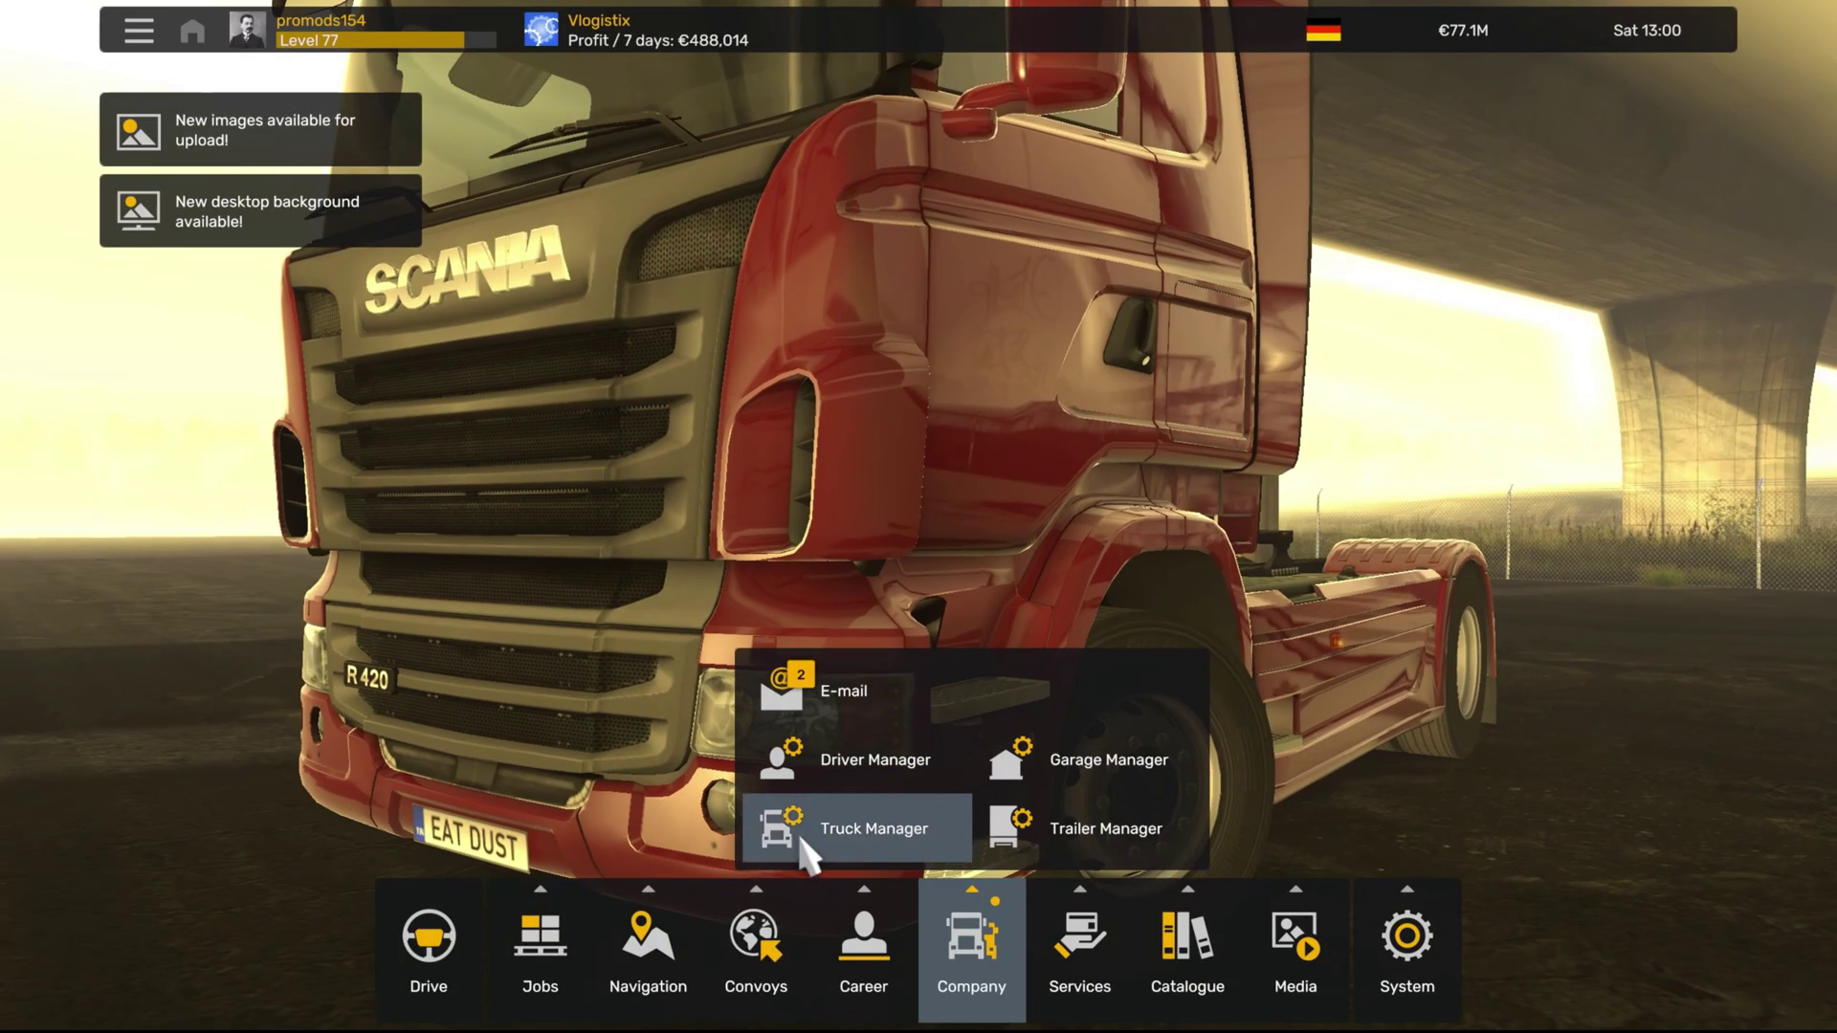
pyautogui.click(646, 943)
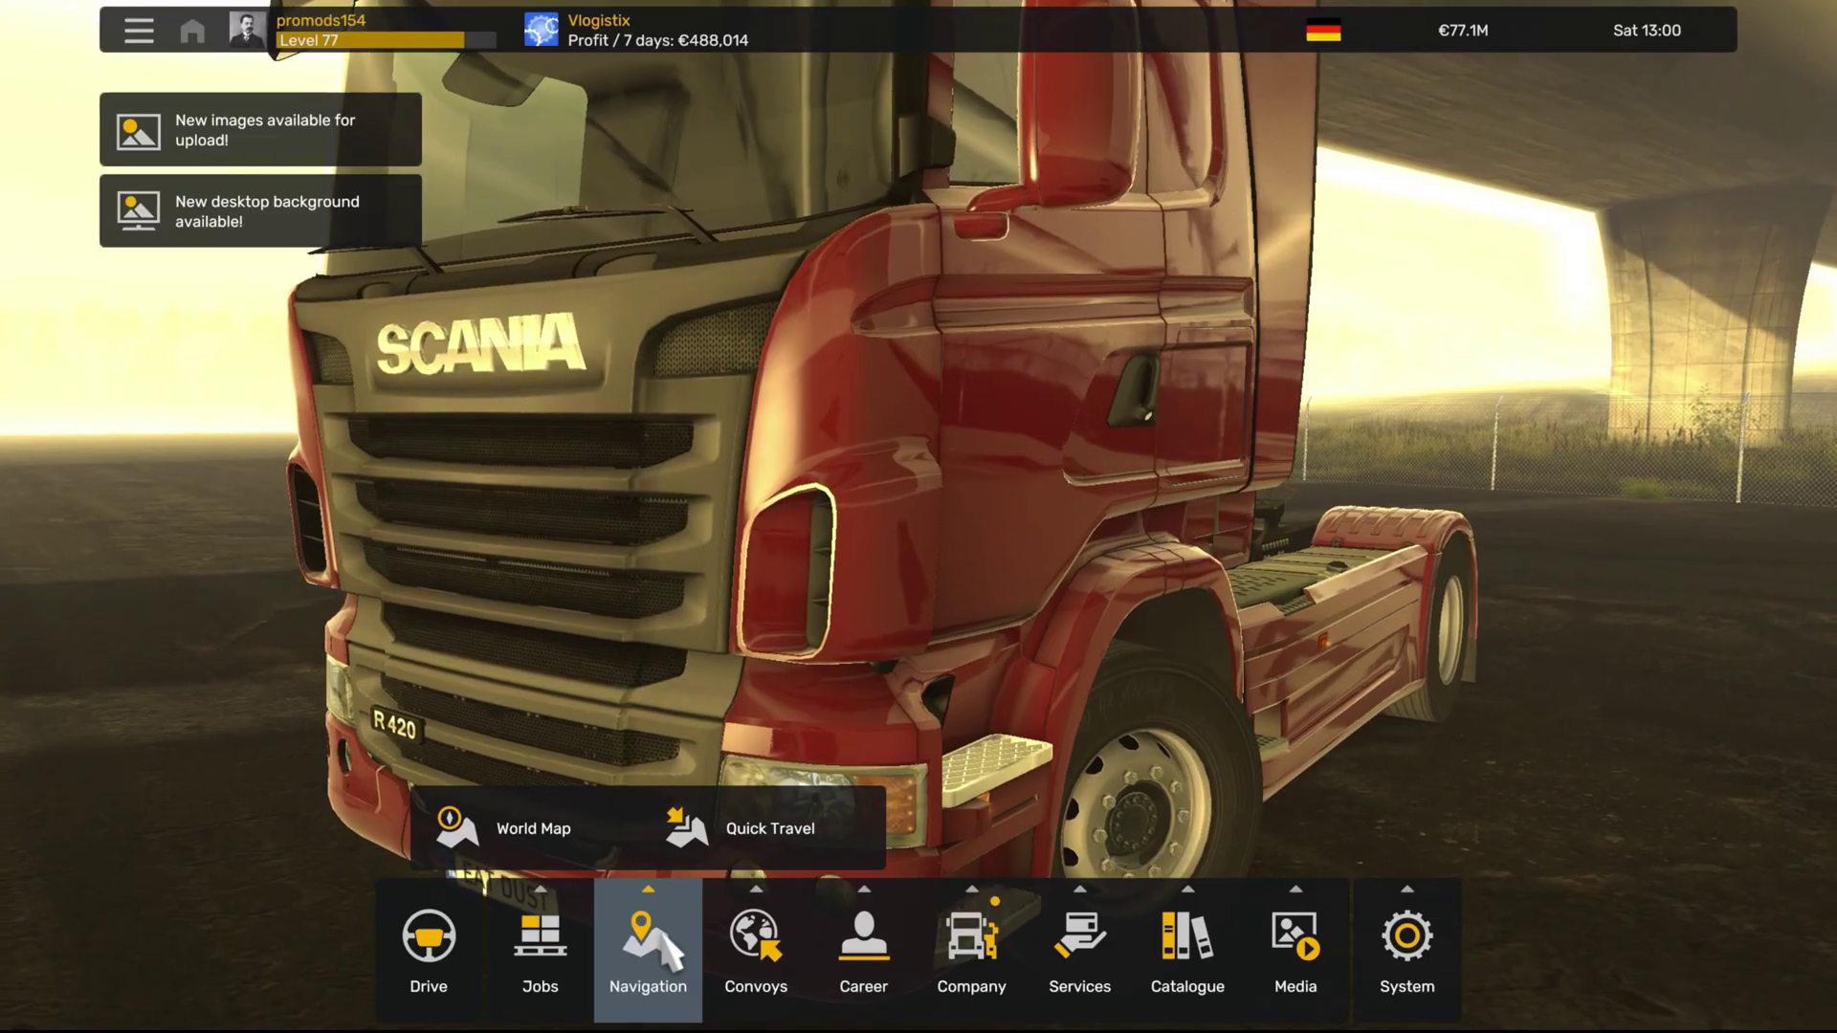
pyautogui.click(576, 861)
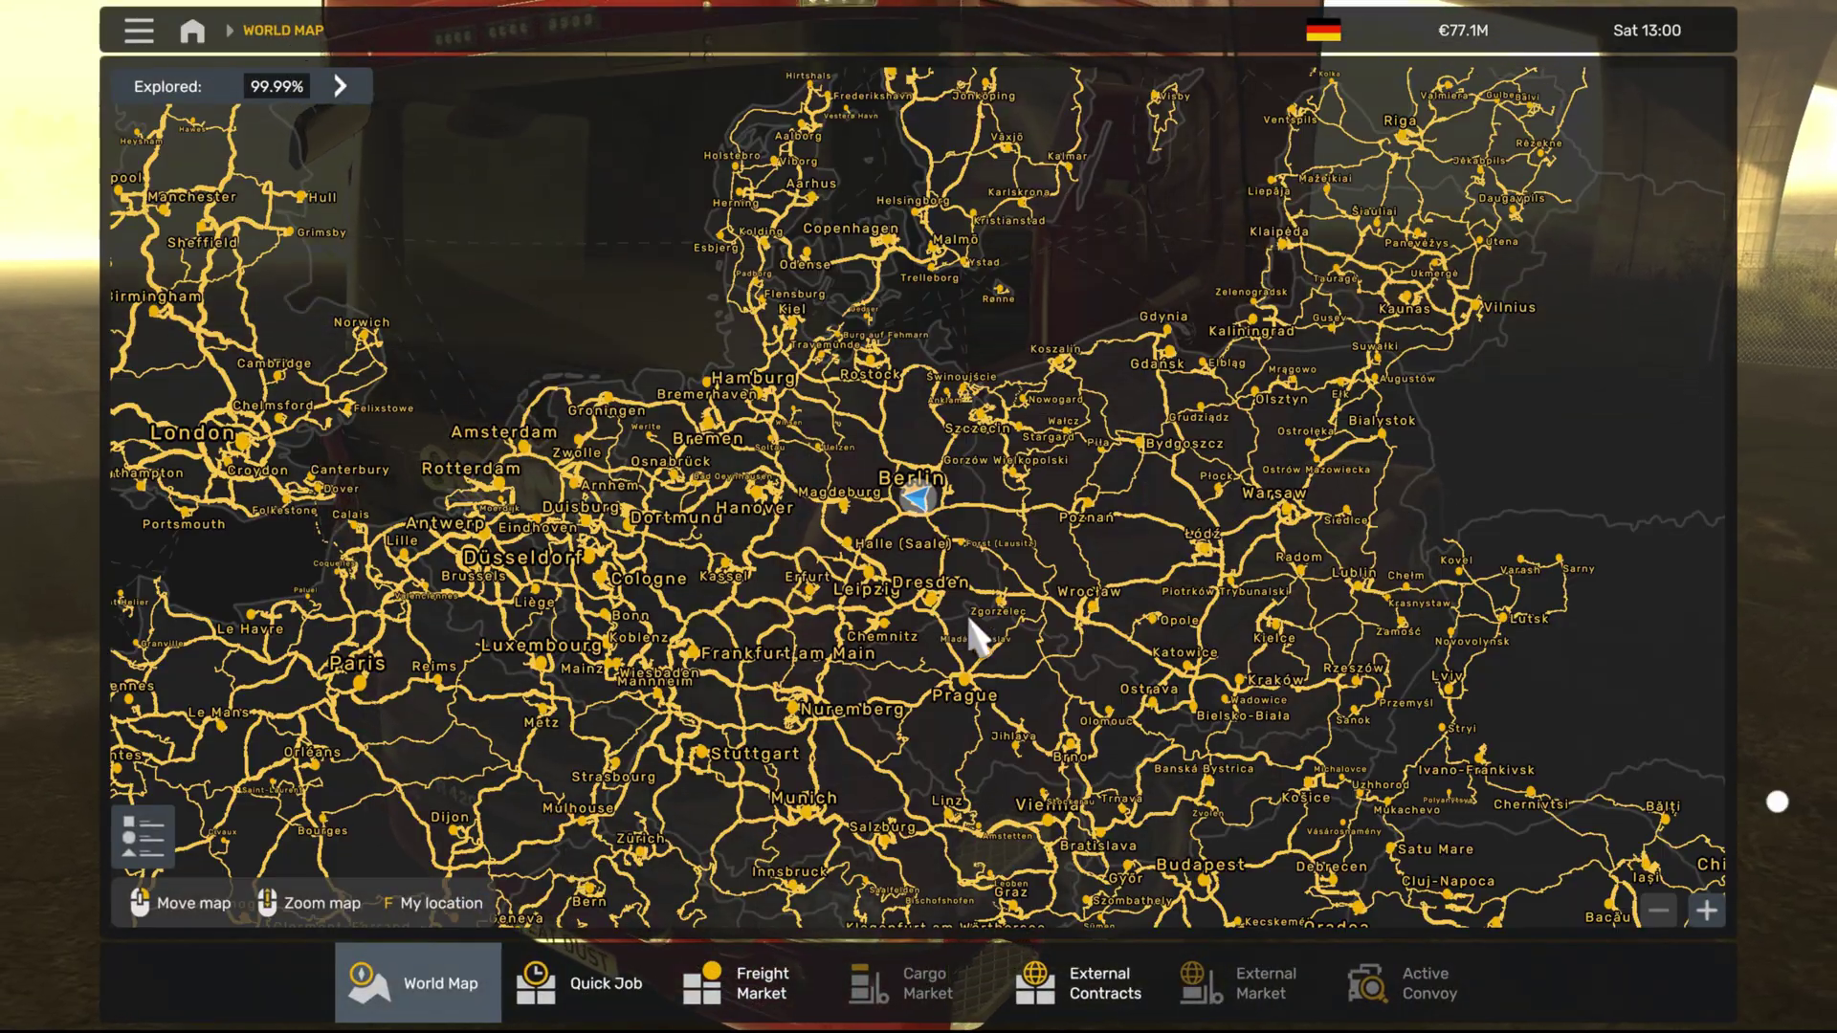
# Step: Pan the world map across central Europe, Italy, the Balkans, Romania and Bulgaria
pyautogui.moveTo(971, 637); pyautogui.dragTo(1177, 423)
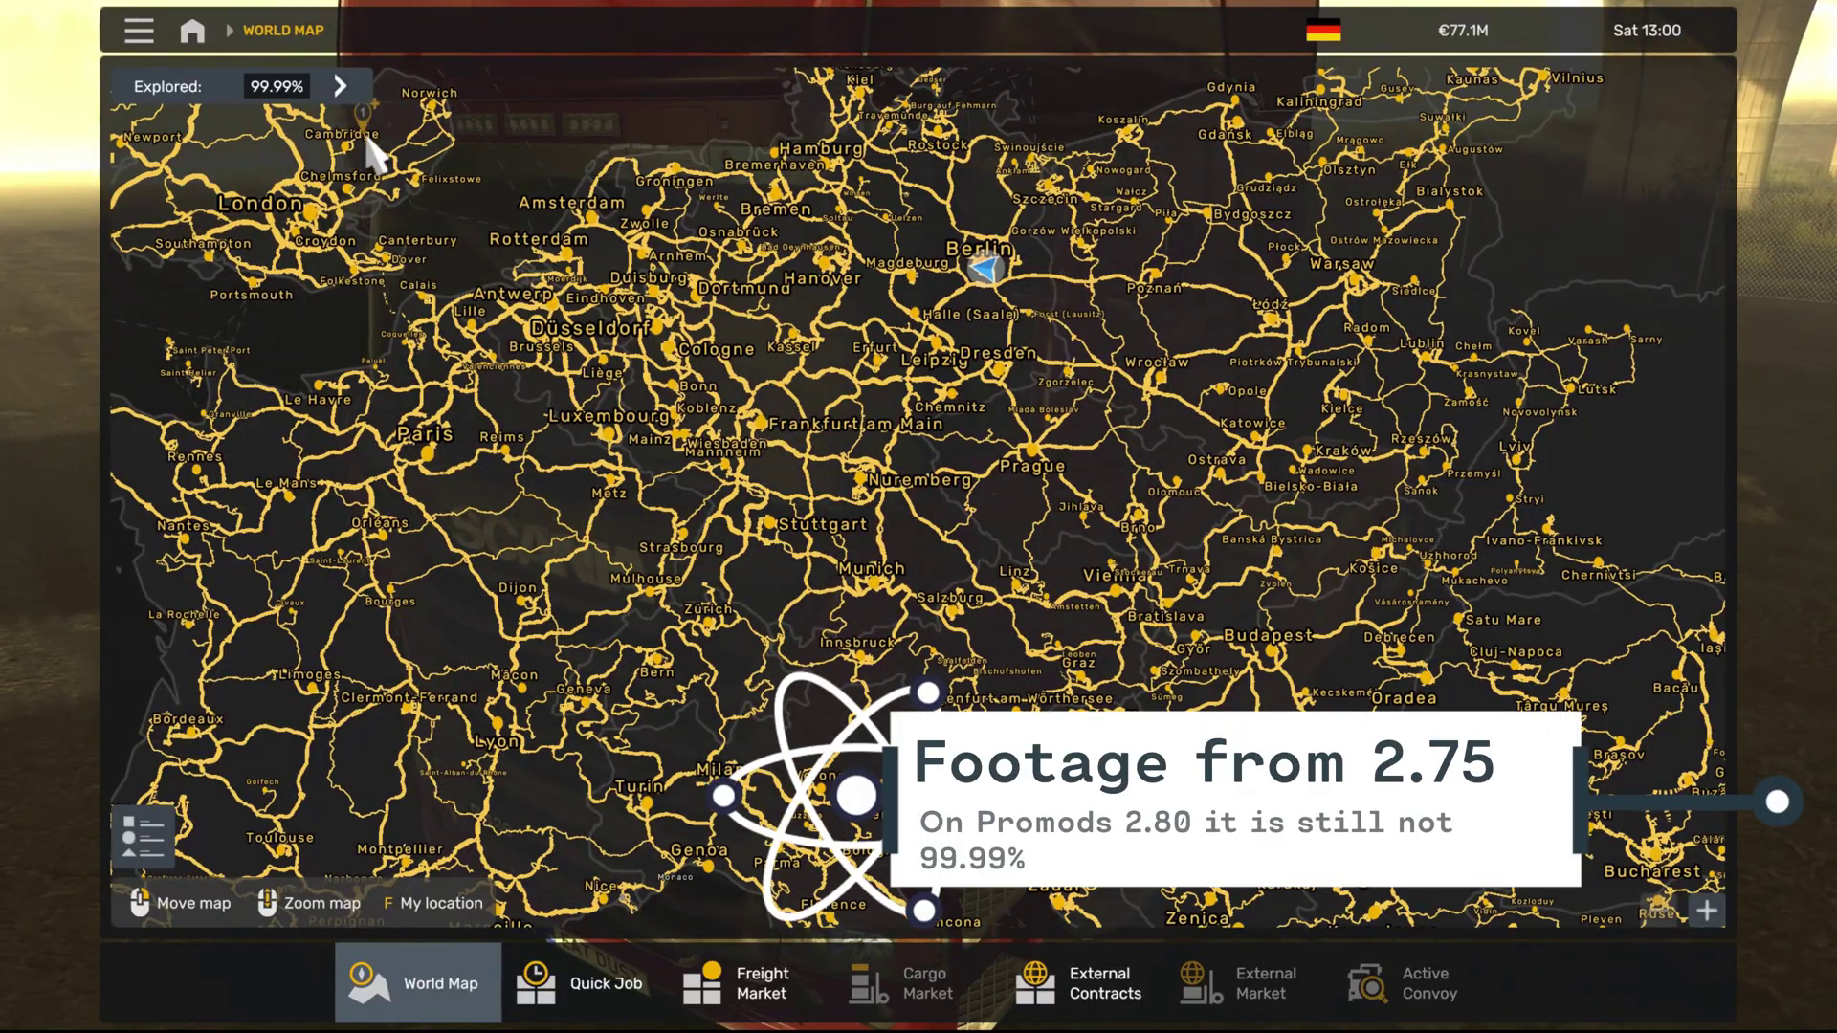
pyautogui.moveTo(855, 448); pyautogui.dragTo(1019, 563)
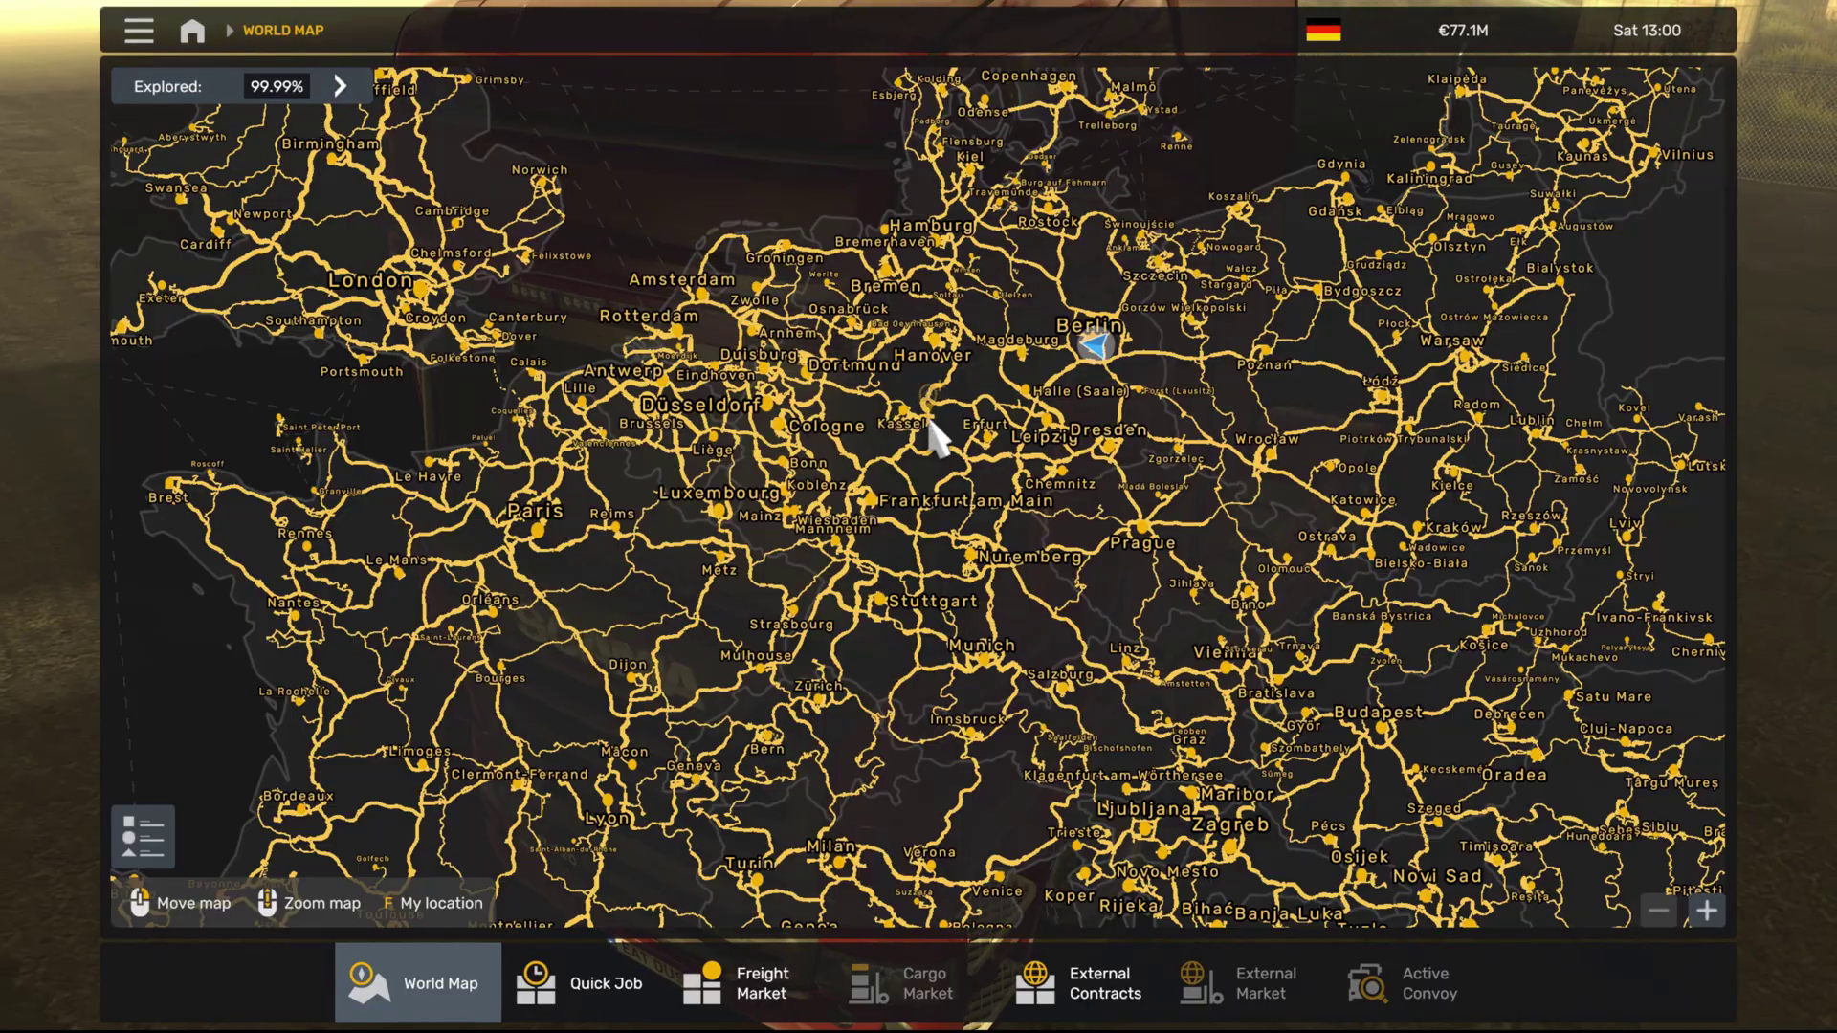
pyautogui.moveTo(928, 421); pyautogui.dragTo(922, 204)
pyautogui.moveTo(951, 389); pyautogui.dragTo(1025, 307)
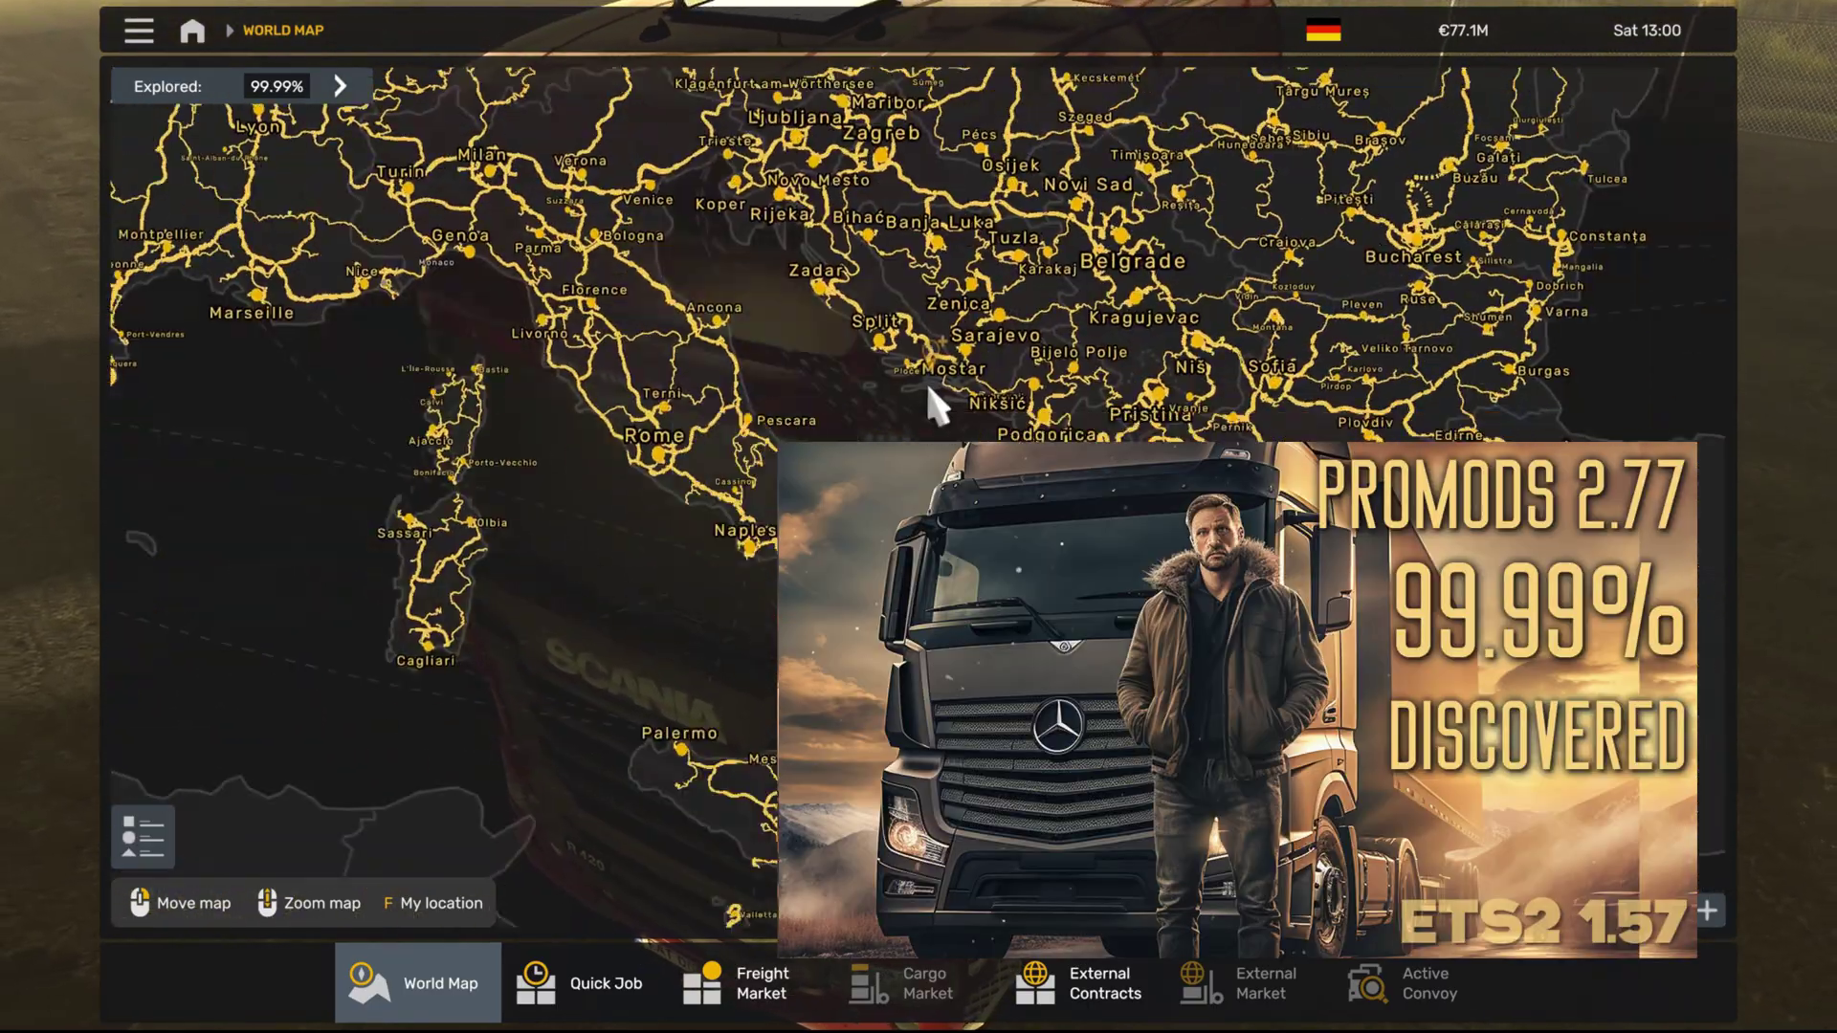
pyautogui.moveTo(927, 381); pyautogui.dragTo(579, 353)
pyautogui.moveTo(842, 211); pyautogui.dragTo(861, 469)
pyautogui.moveTo(995, 239); pyautogui.dragTo(937, 660)
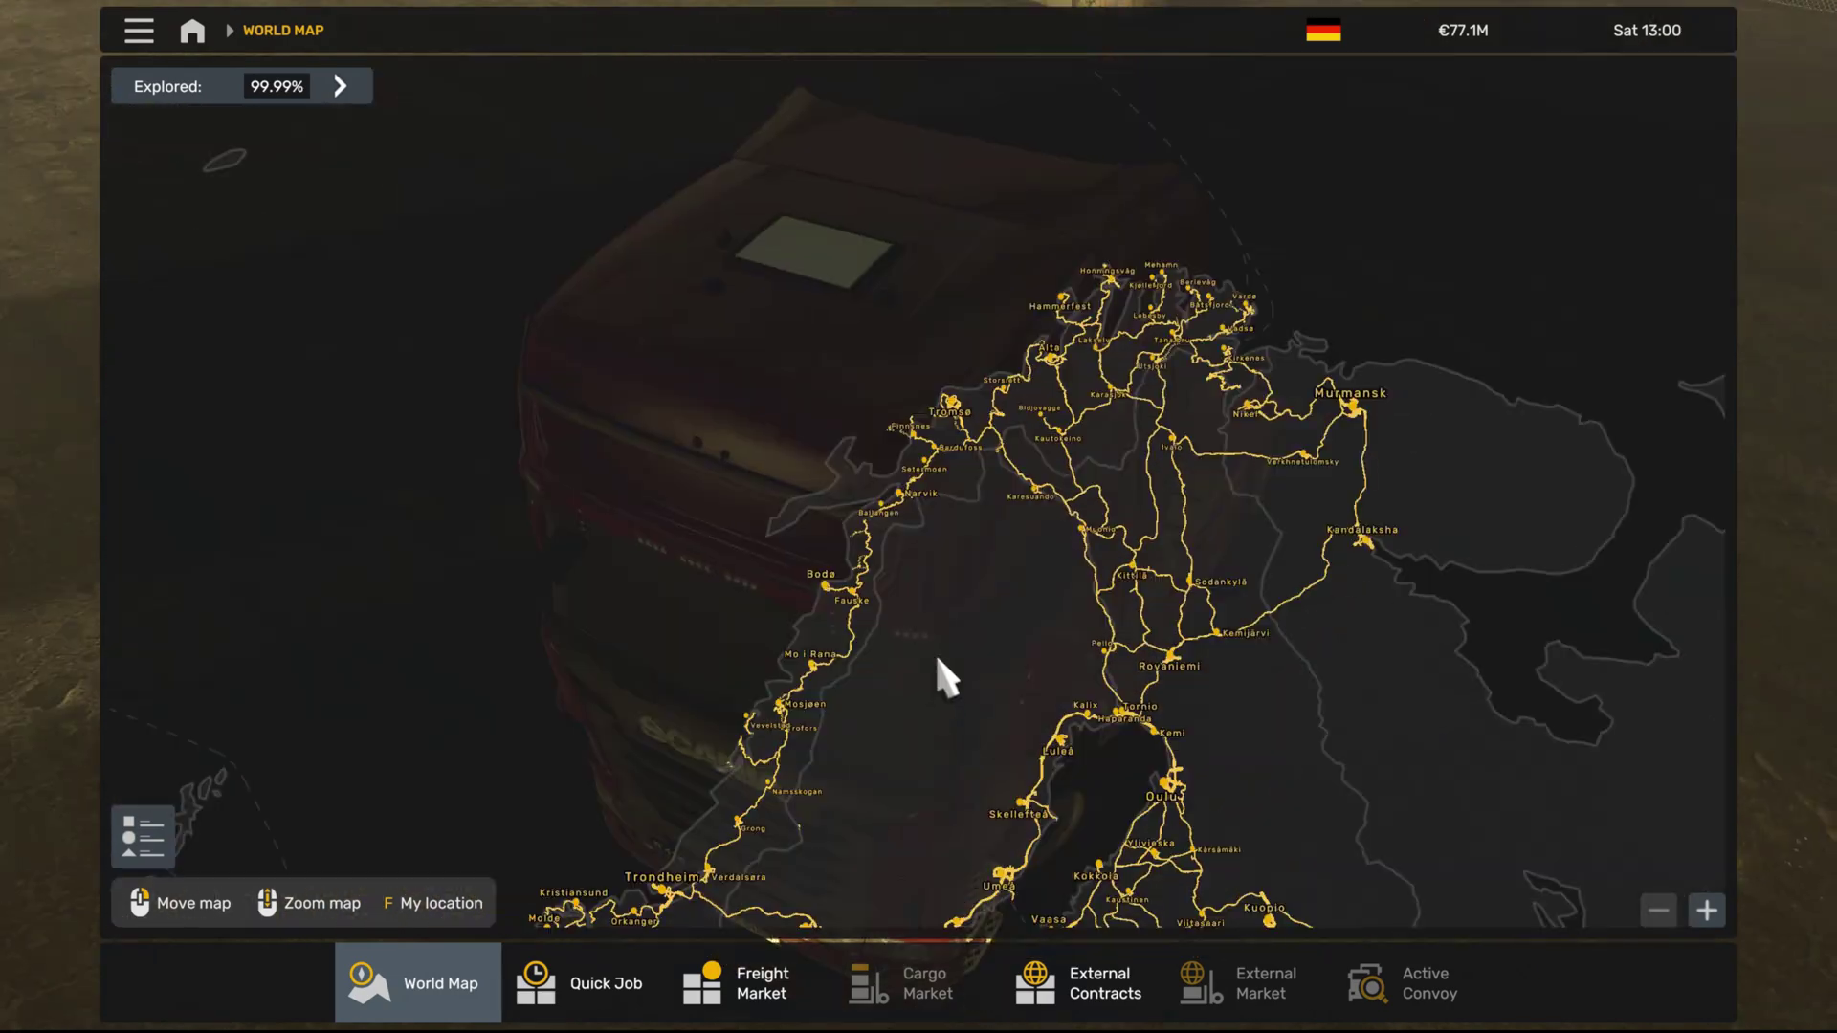
# Step: Pan west to Iceland and the Faroes and zoom in and out to inspect them
pyautogui.moveTo(892, 738); pyautogui.dragTo(1330, 716)
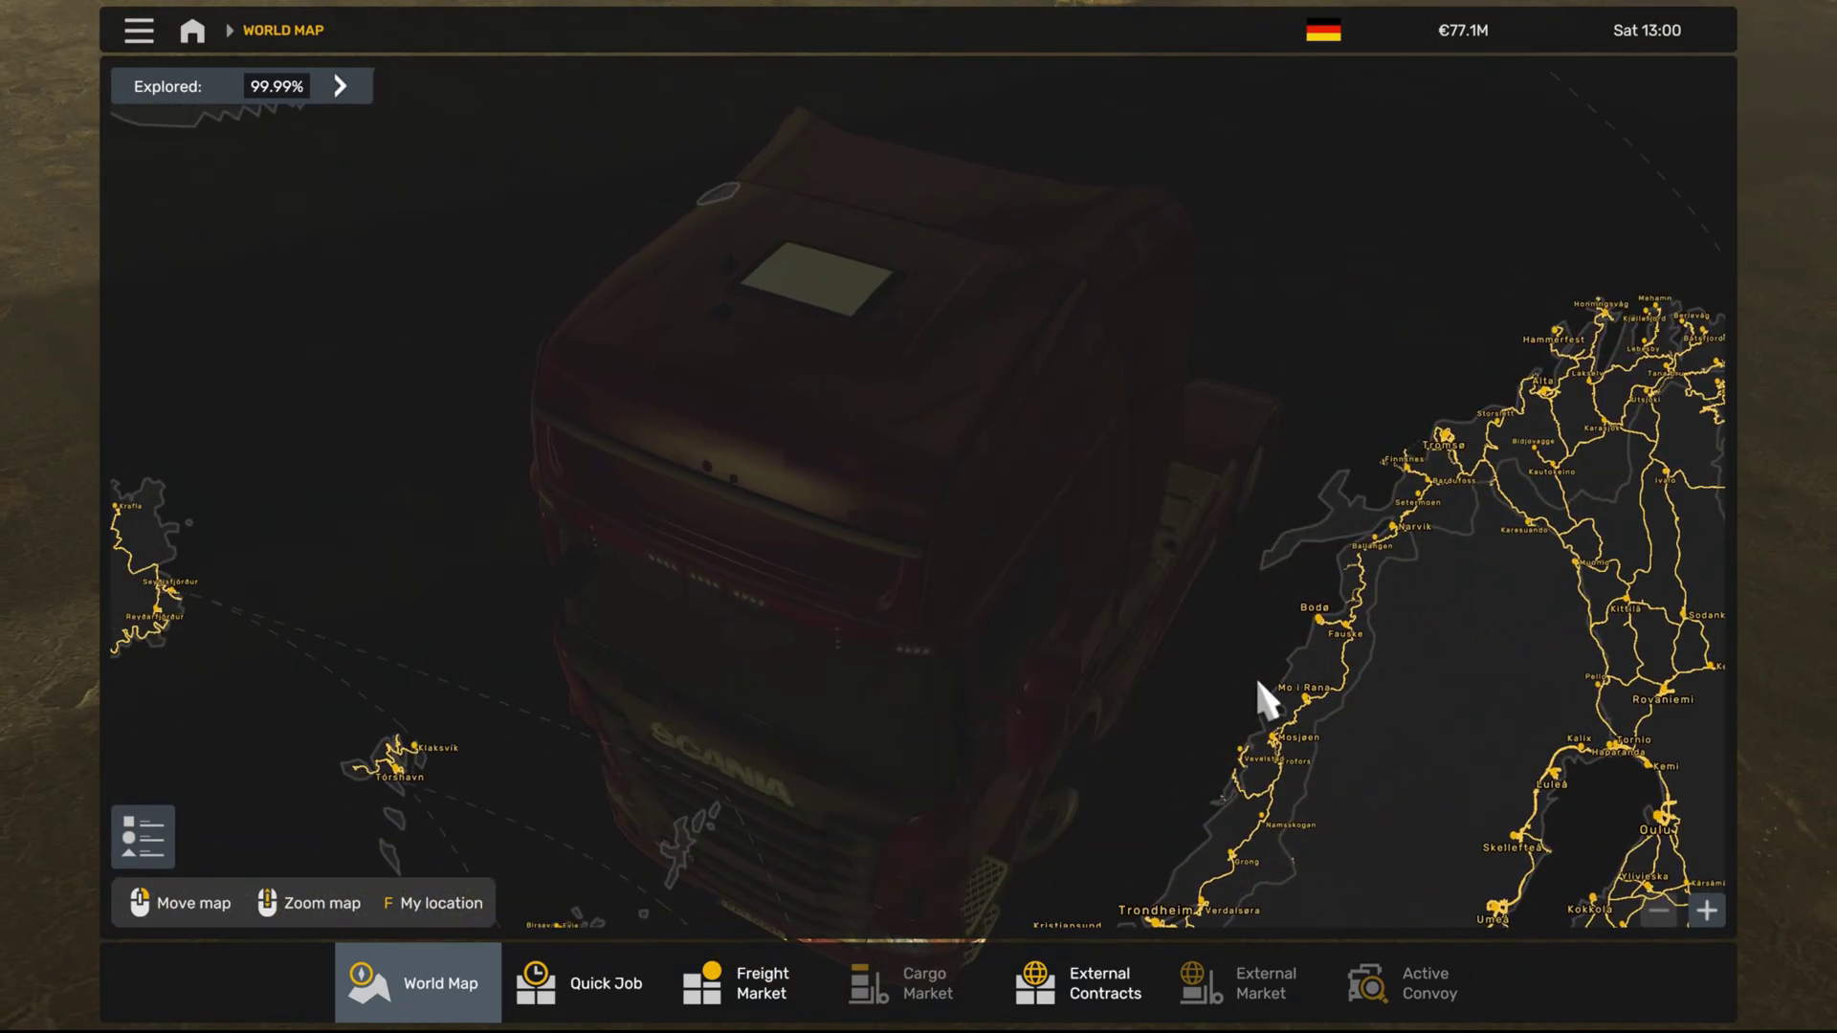
pyautogui.scroll(-3, 1079, 685)
pyautogui.scroll(3, 1075, 500)
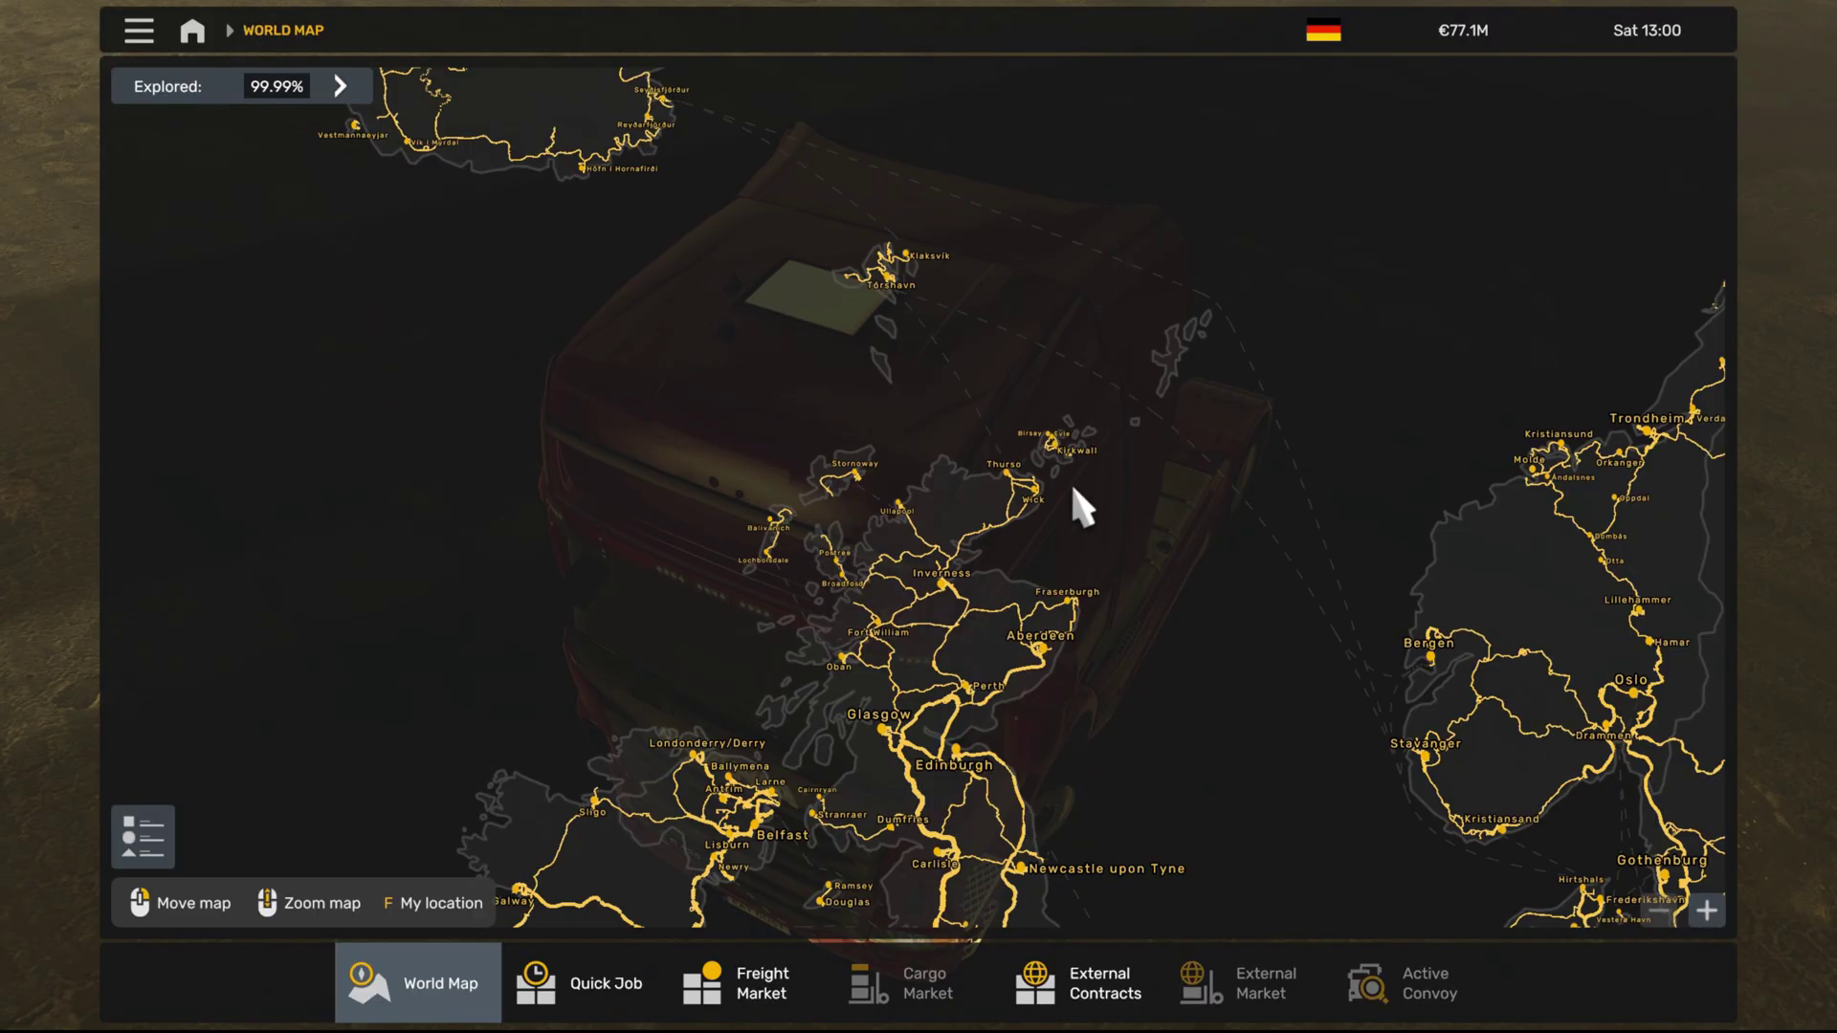
pyautogui.scroll(-4, 1138, 514)
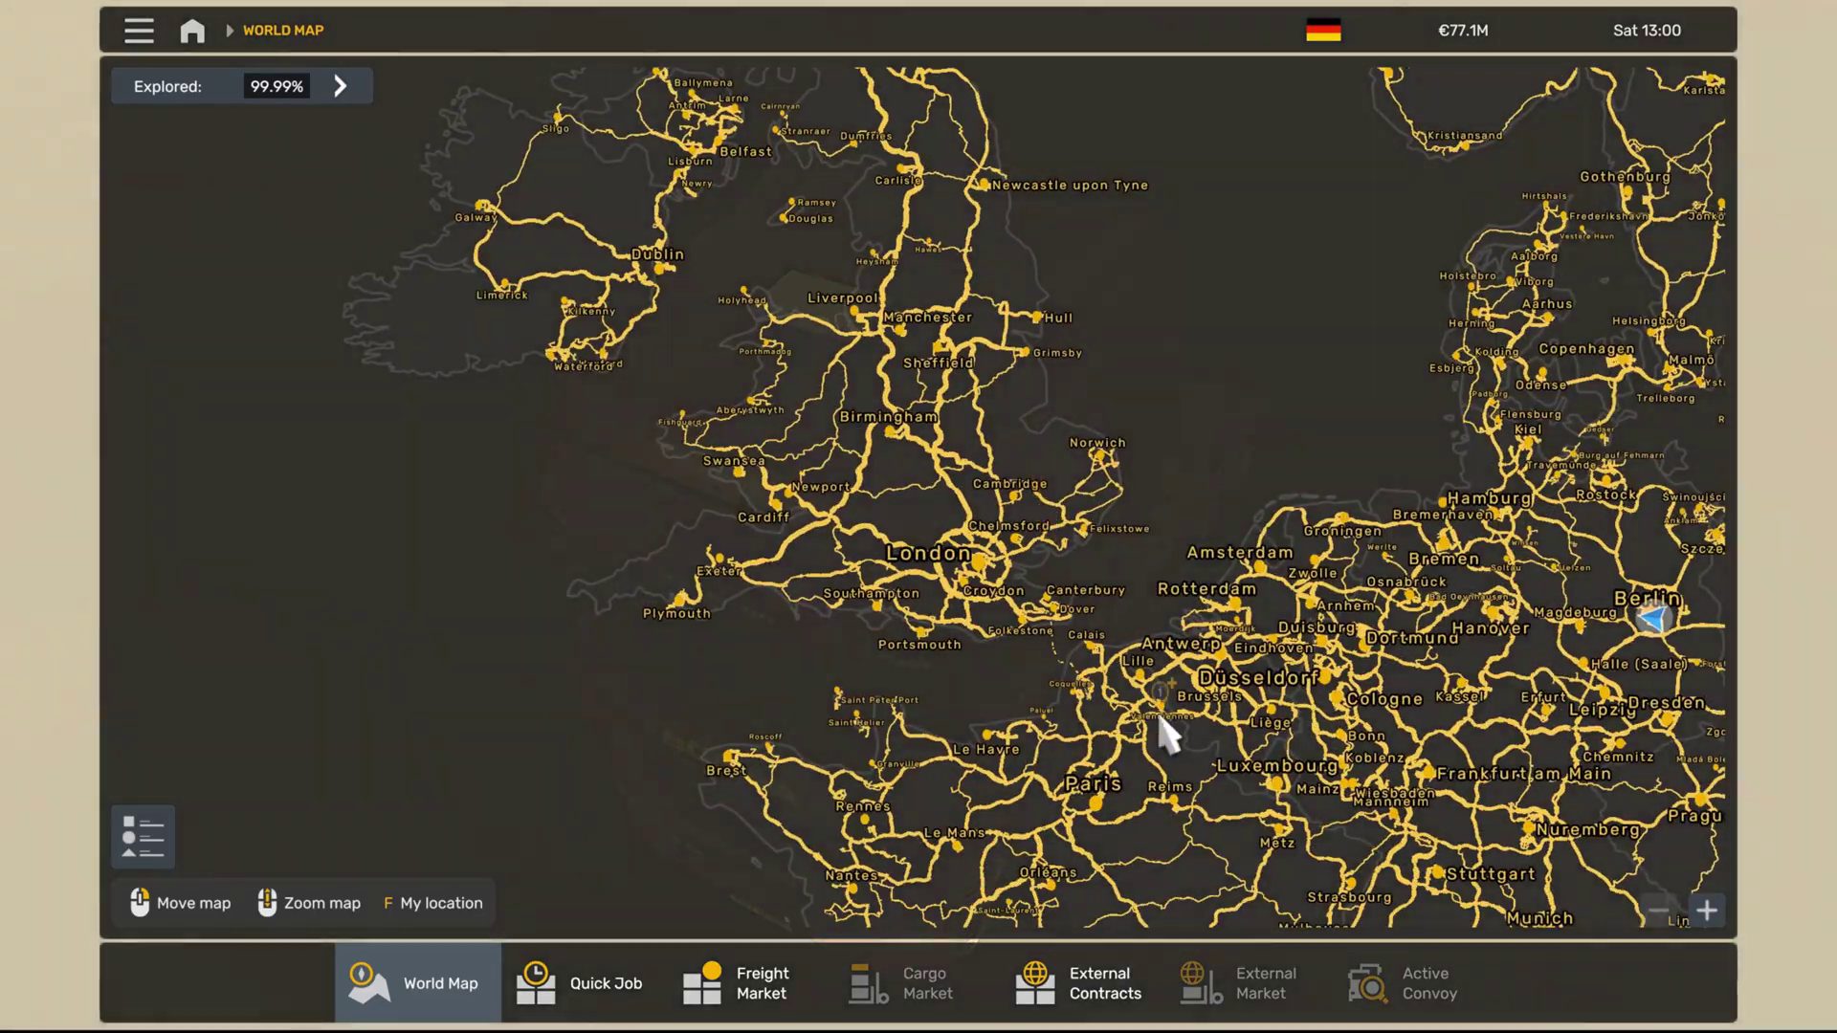